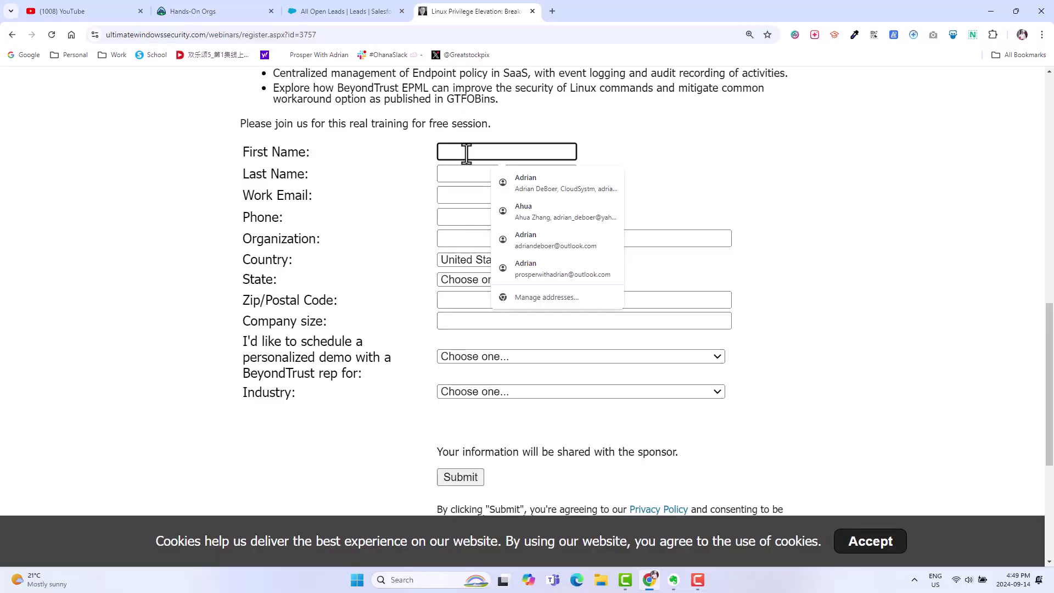
- Enter the registrant's first name in the webinar form and move to Last Name
{"action": "type", "text": "JOhn"}
{"action": "key", "text": "Tab"}
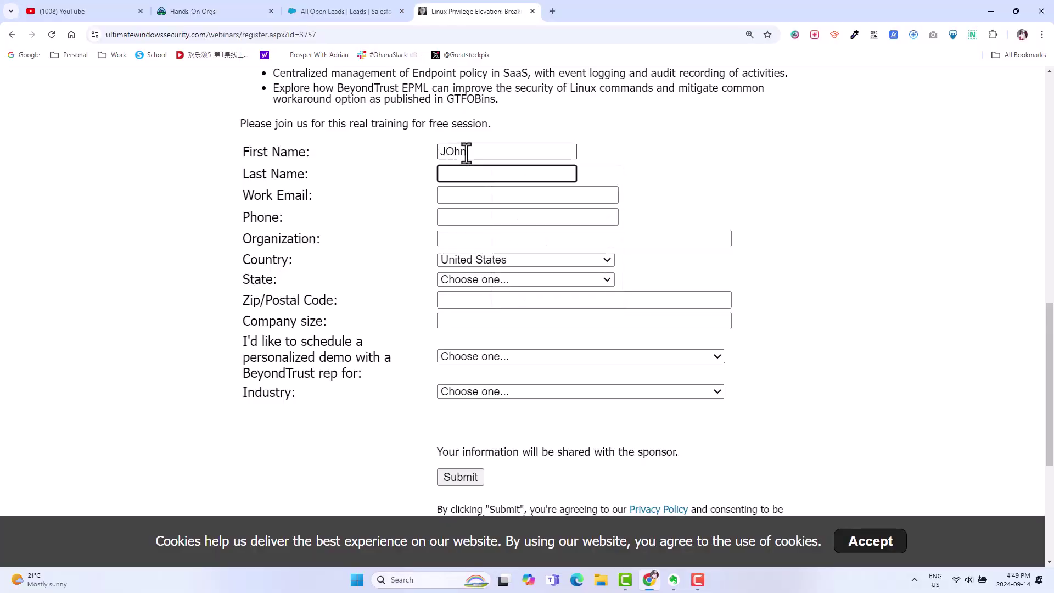
- Enter the registrant's last name, then show the All Open Leads list in Salesforce
{"action": "type", "text": "Smith"}
{"action": "key", "text": "Tab"}
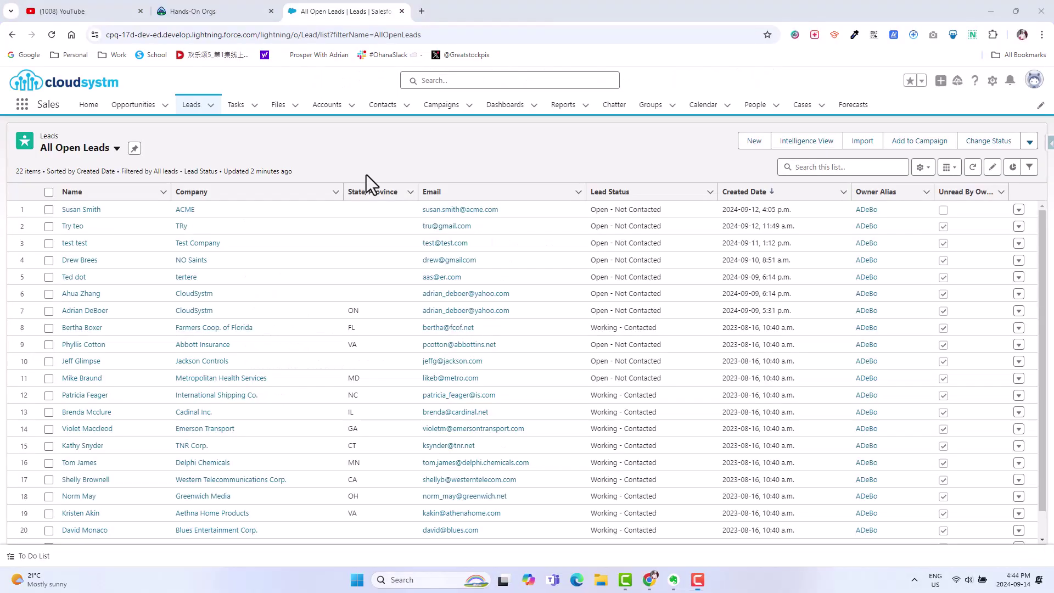
{"action": "left_click", "coordinate": [132, 107]}
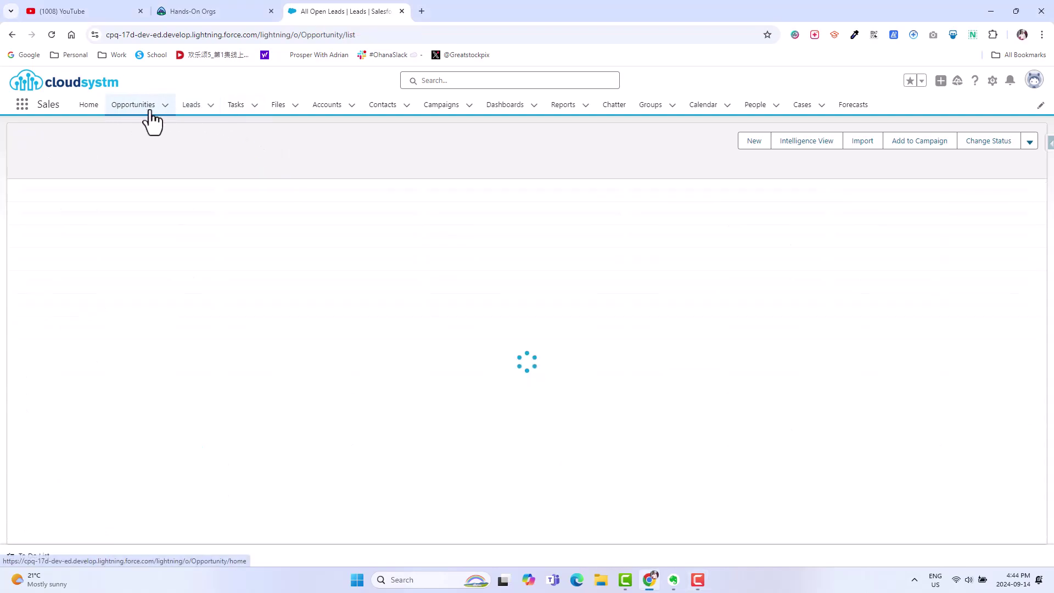
{"action": "left_click", "coordinate": [187, 107]}
{"action": "left_click", "coordinate": [118, 149]}
{"action": "left_click", "coordinate": [106, 188]}
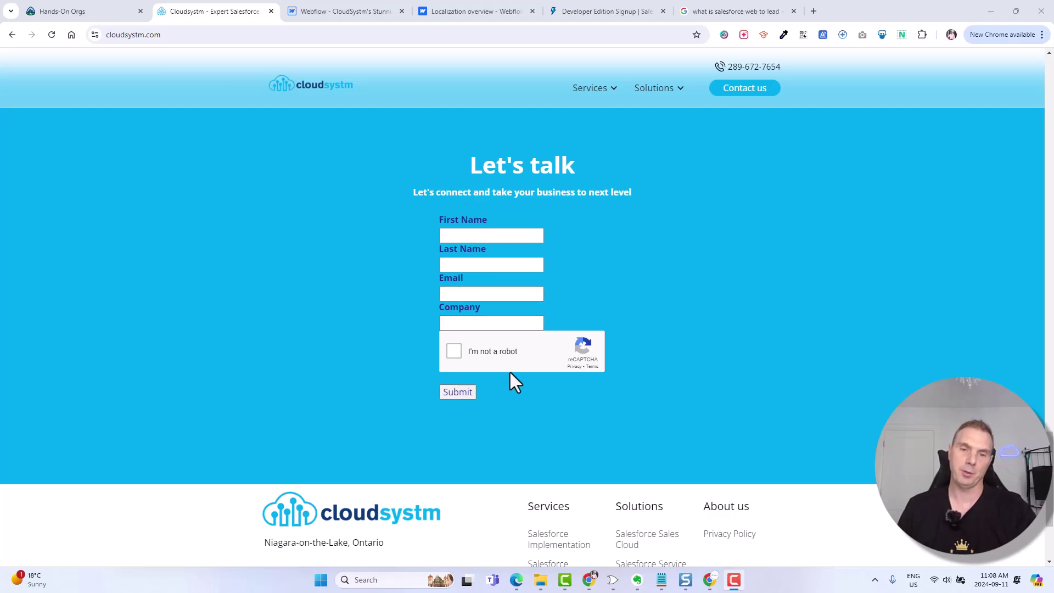
- Tick the 'I'm not a robot' checkbox on the Let's talk contact form
{"action": "left_click", "coordinate": [483, 352]}
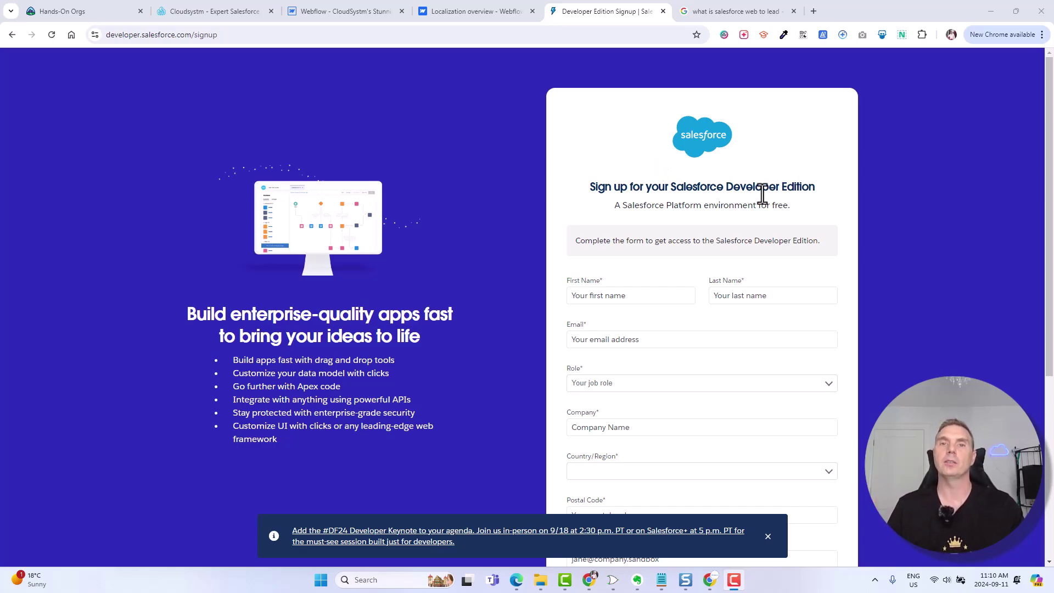
{"action": "scroll", "coordinate": [678, 225], "scroll_direction": "down", "scroll_amount": 5}
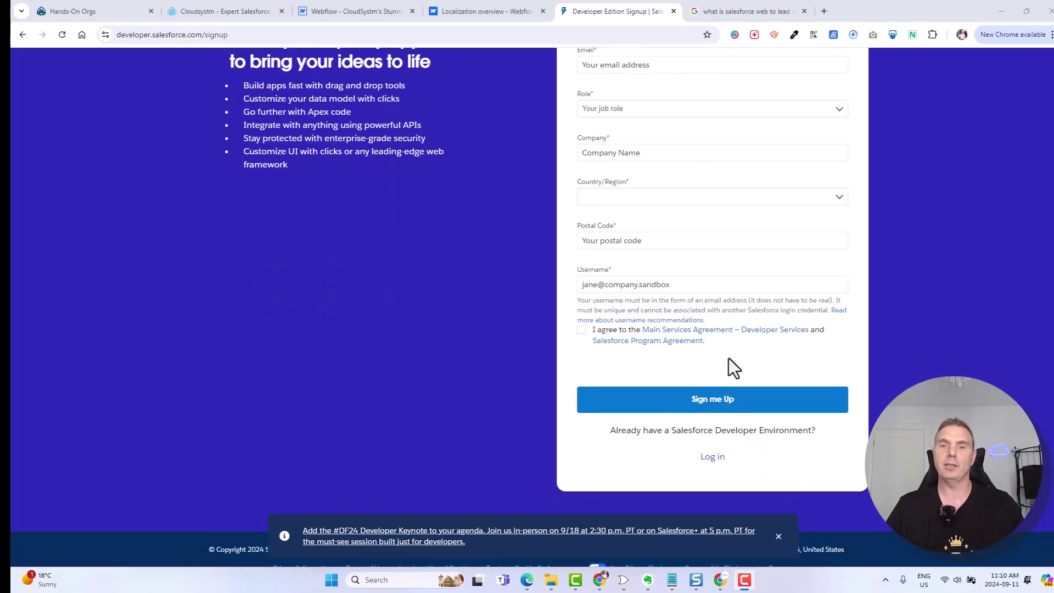
{"action": "scroll", "coordinate": [718, 288], "scroll_direction": "up", "scroll_amount": 5}
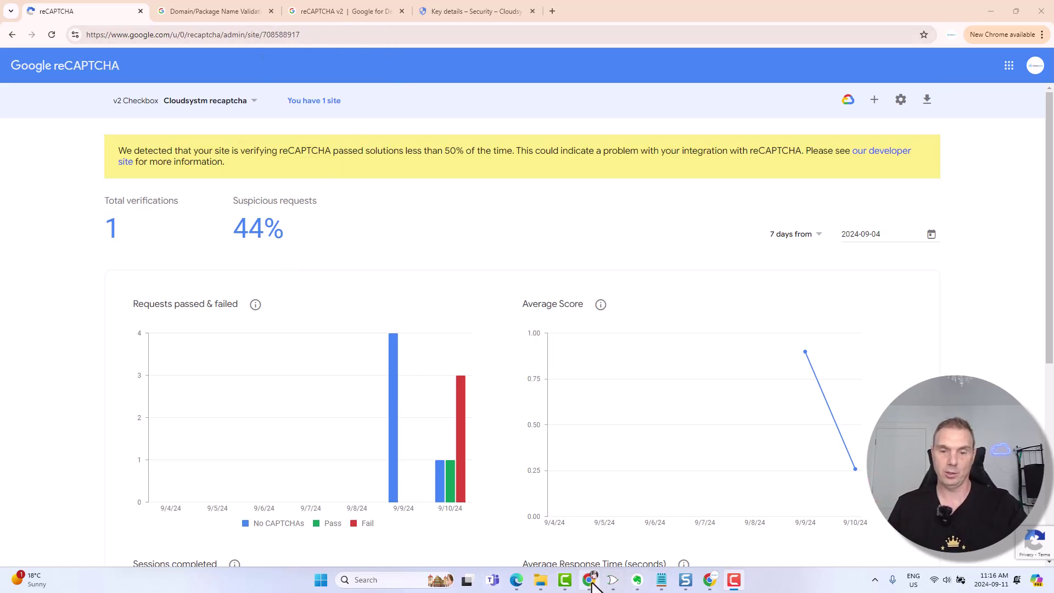
{"action": "mouse_move", "coordinate": [591, 581]}
{"action": "left_click", "coordinate": [584, 535]}
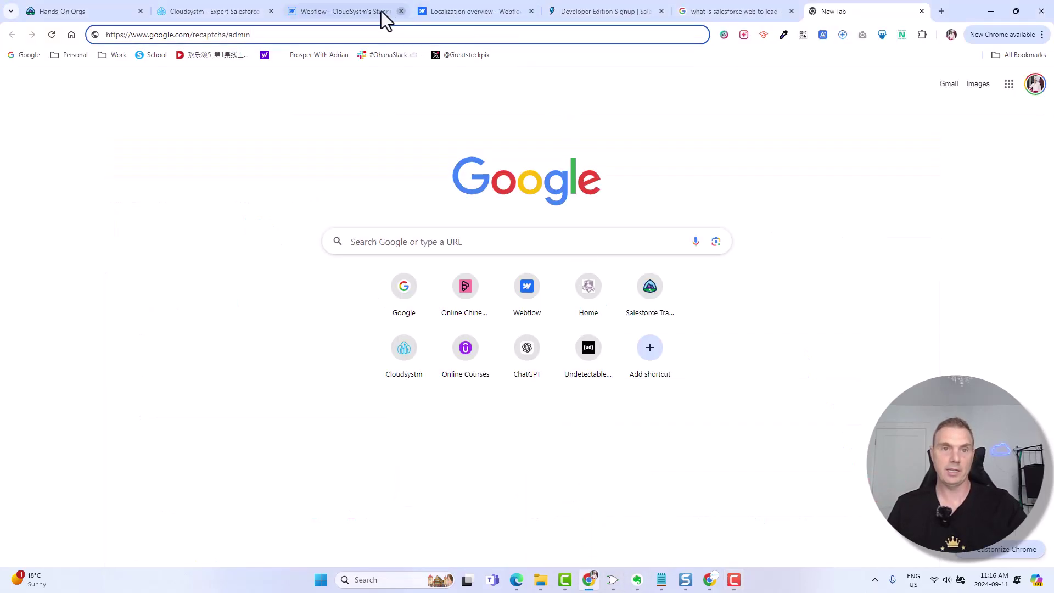
{"action": "left_click", "coordinate": [324, 19]}
{"action": "left_click", "coordinate": [220, 12]}
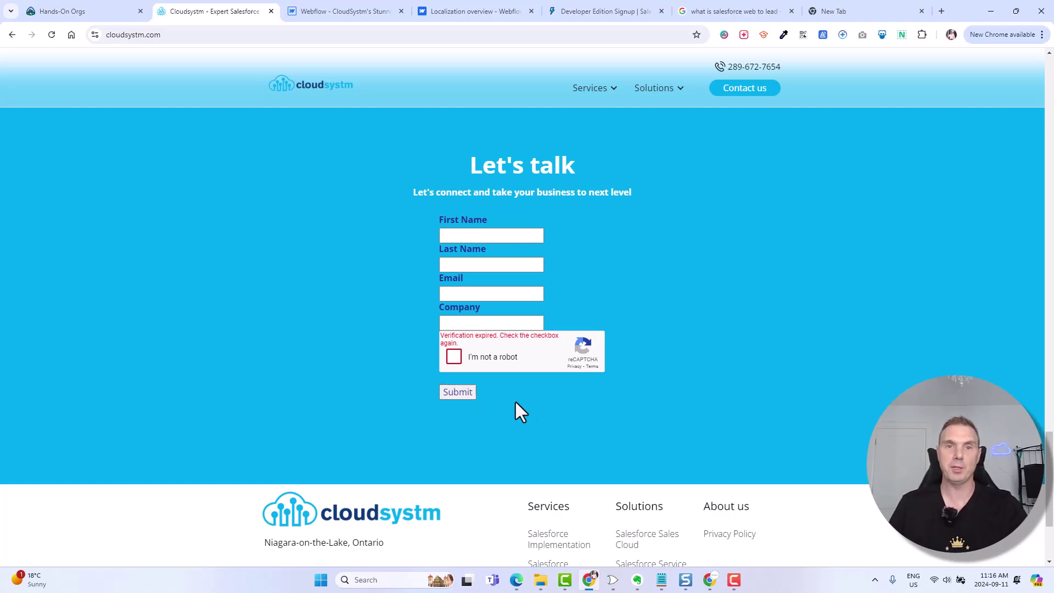
{"action": "left_click", "coordinate": [1001, 8]}
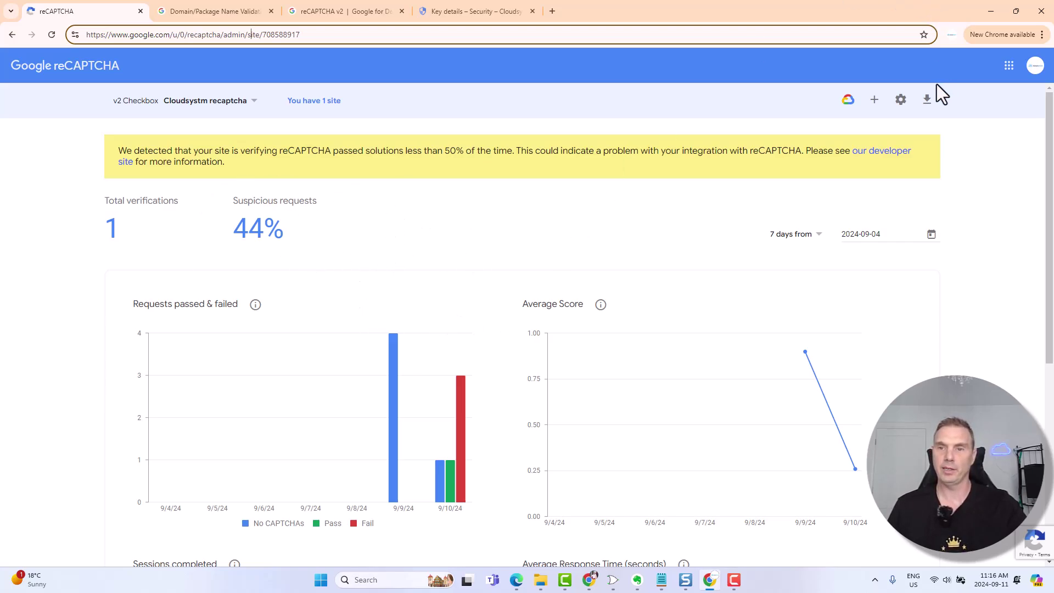
- Start a new reCAPTCHA site registration labelled 'Recaptcha demo'
{"action": "left_click", "coordinate": [876, 100]}
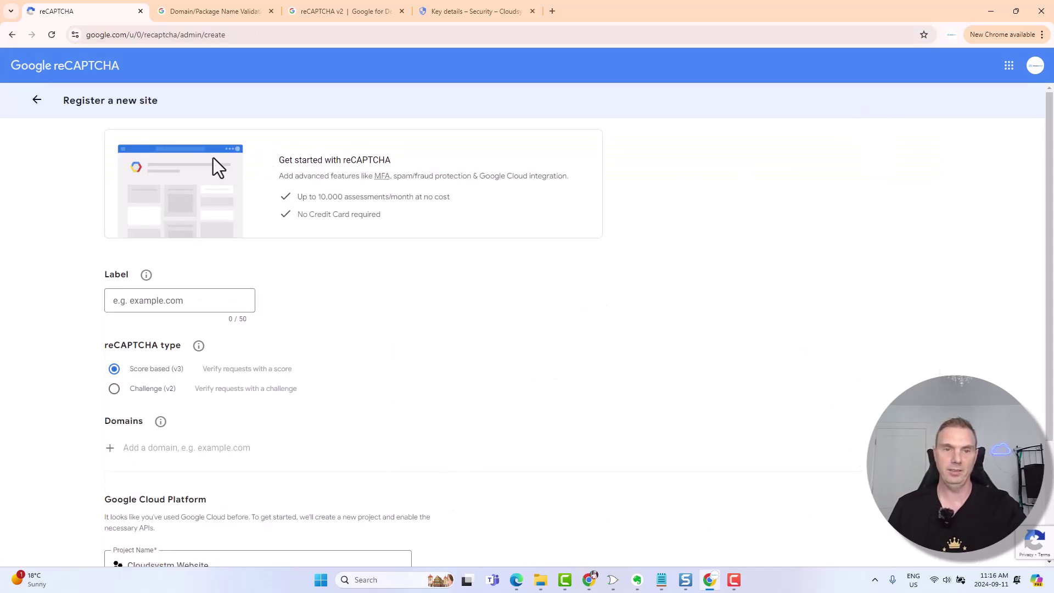
{"action": "left_click", "coordinate": [164, 296]}
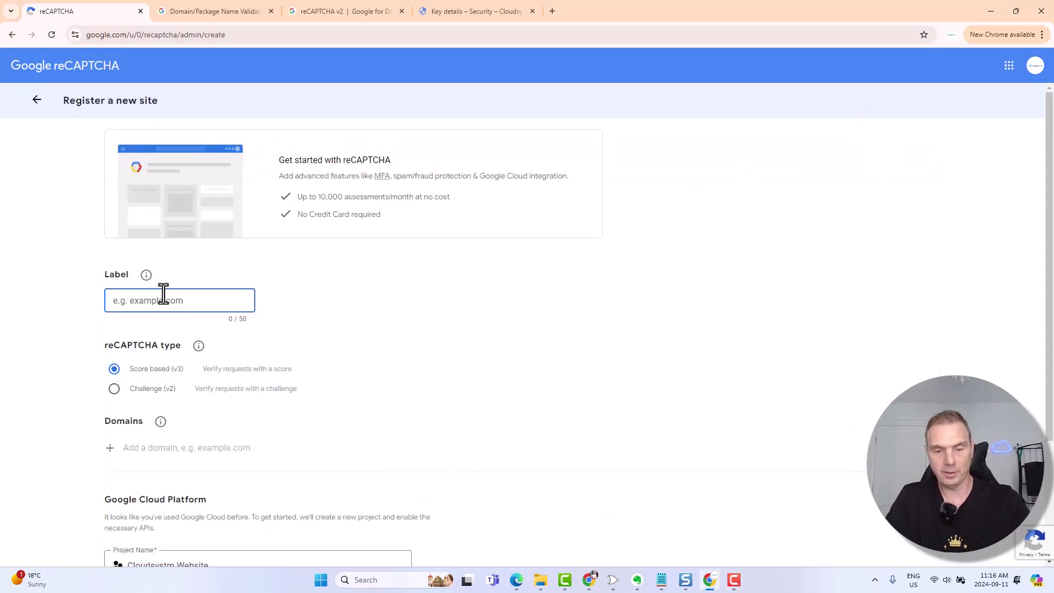
{"action": "type", "text": "Reca["}
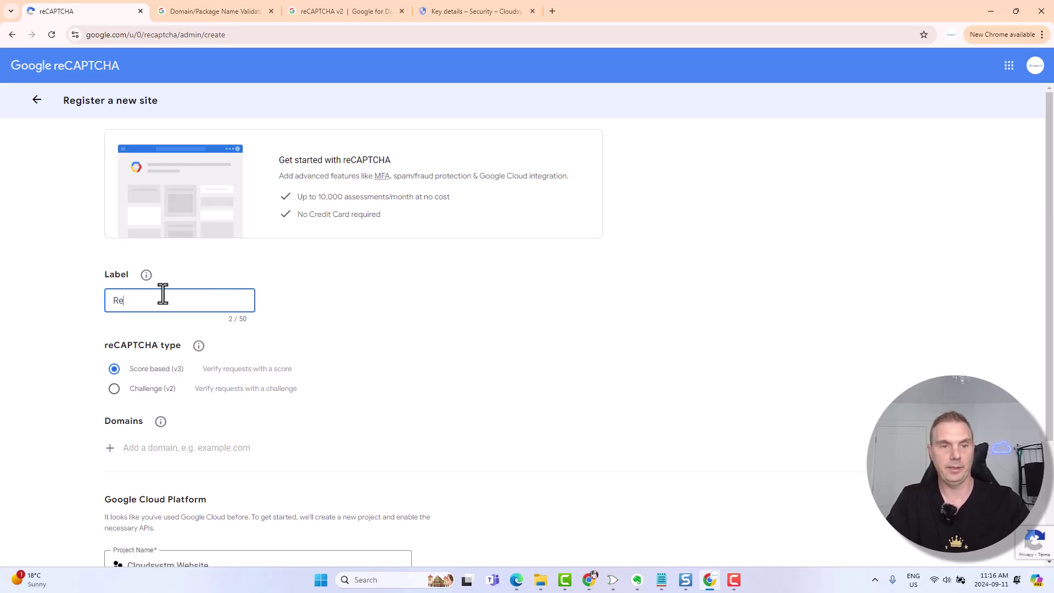
{"action": "key", "text": "BackSpace"}
{"action": "type", "text": "[t"}
{"action": "key", "text": "BackSpace"}
{"action": "key", "text": "BackSpace"}
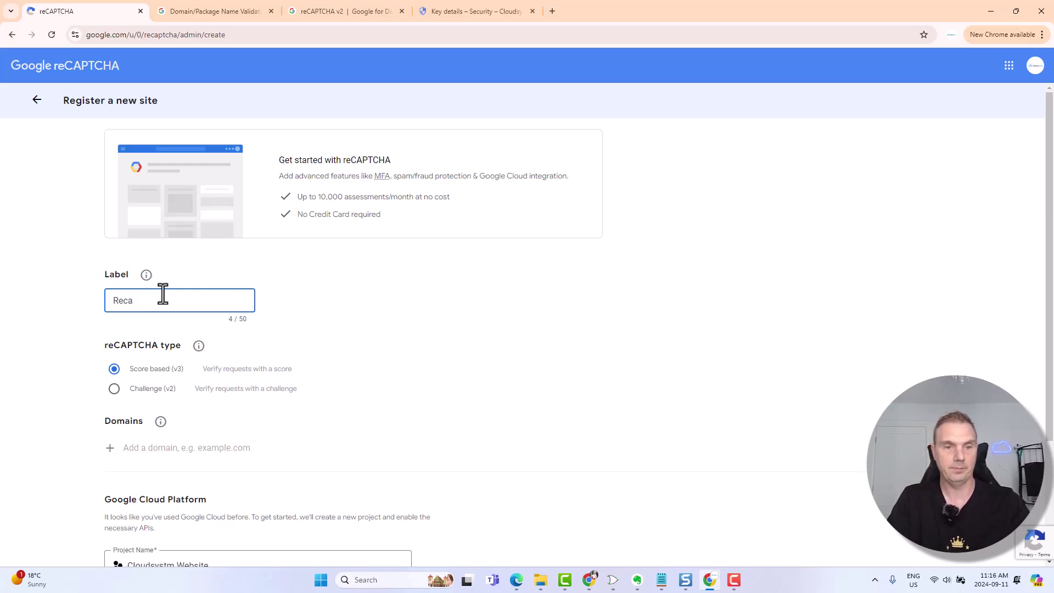
{"action": "type", "text": "ptcha demo"}
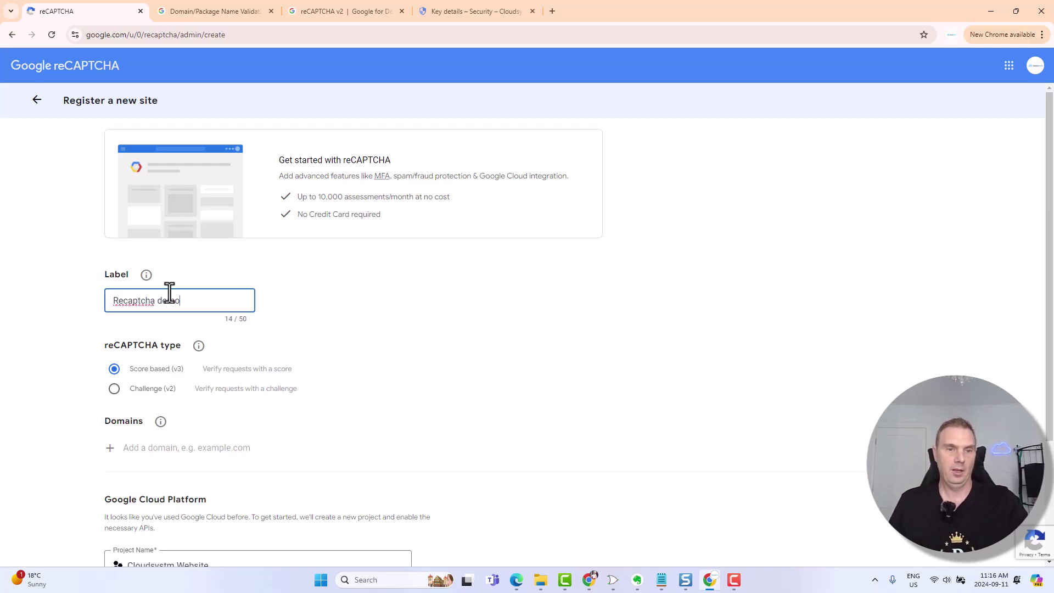
{"action": "scroll", "coordinate": [173, 302], "scroll_direction": "down", "scroll_amount": 2}
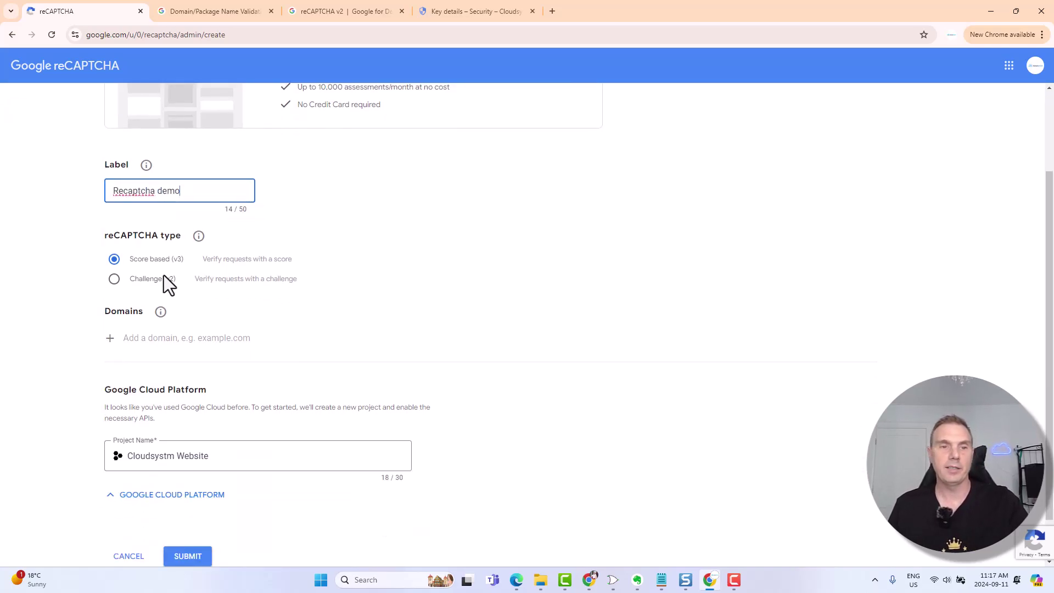
{"action": "left_click", "coordinate": [115, 279]}
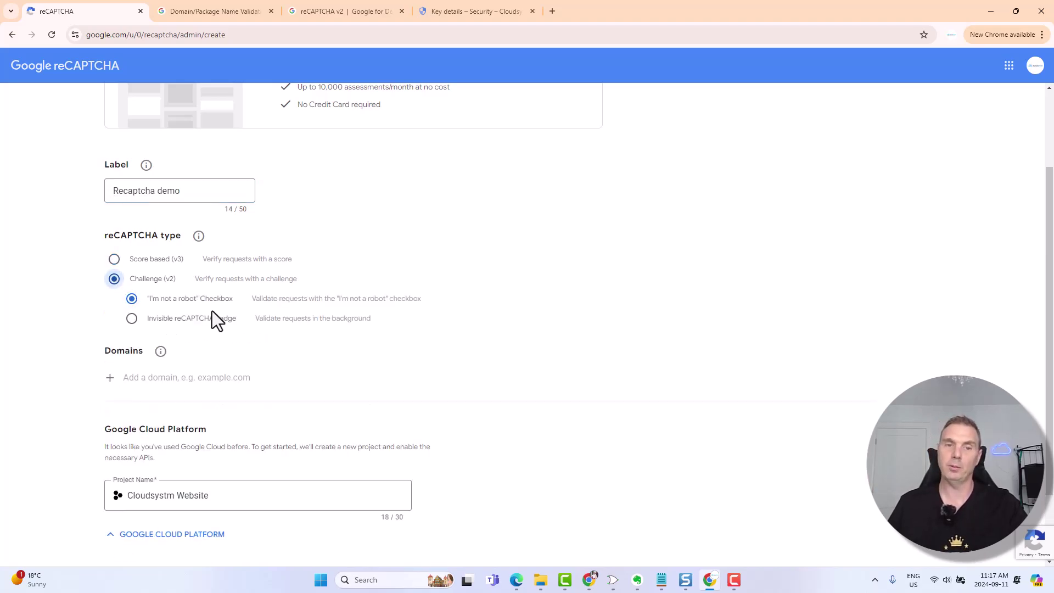
{"action": "scroll", "coordinate": [212, 311], "scroll_direction": "down", "scroll_amount": 2}
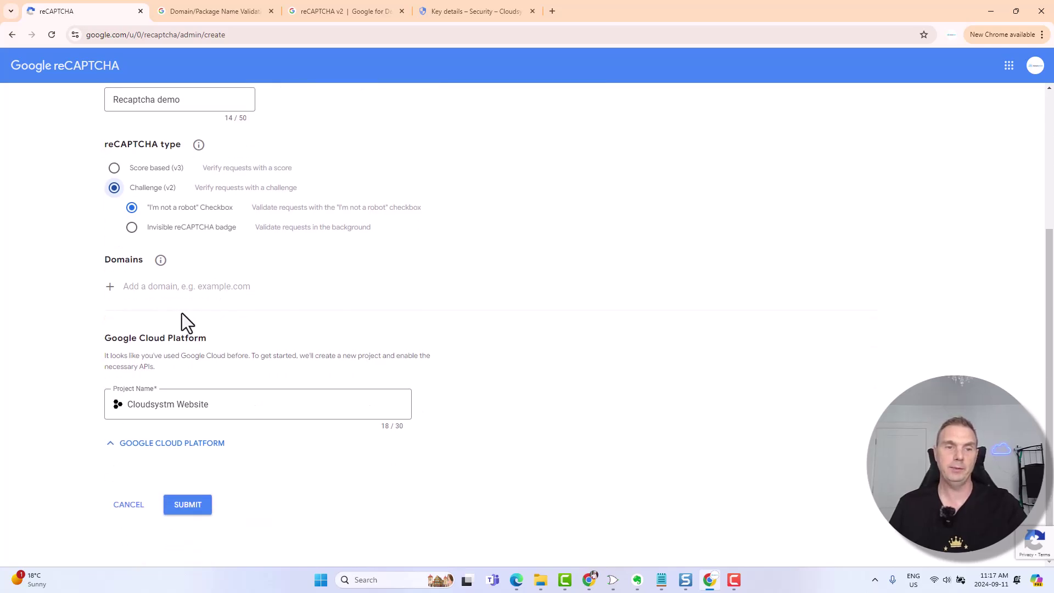
{"action": "left_click", "coordinate": [151, 284]}
{"action": "type", "text": "www.cloudsys"}
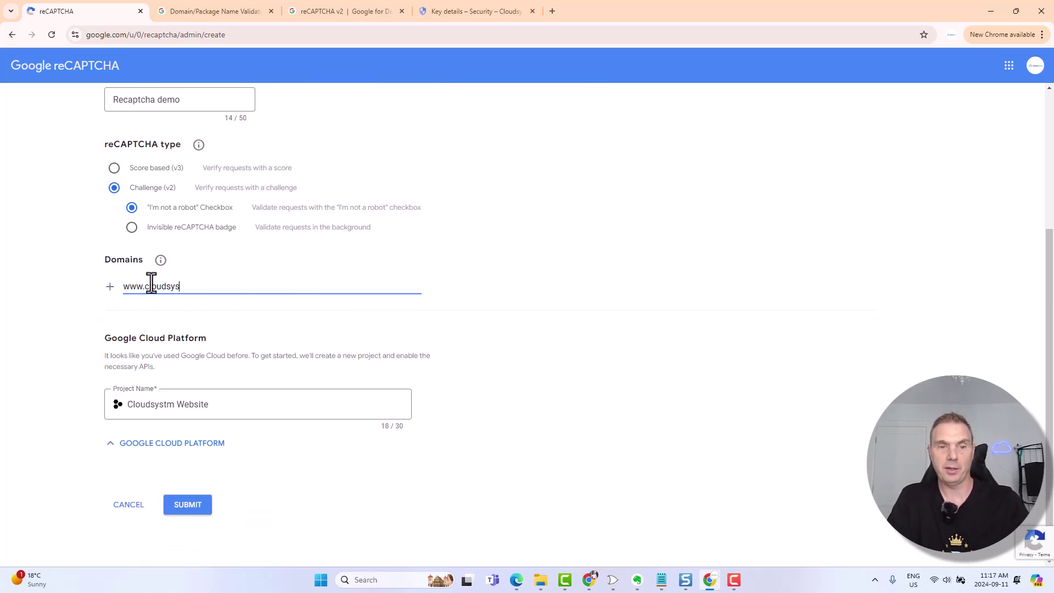
{"action": "type", "text": "tm.com"}
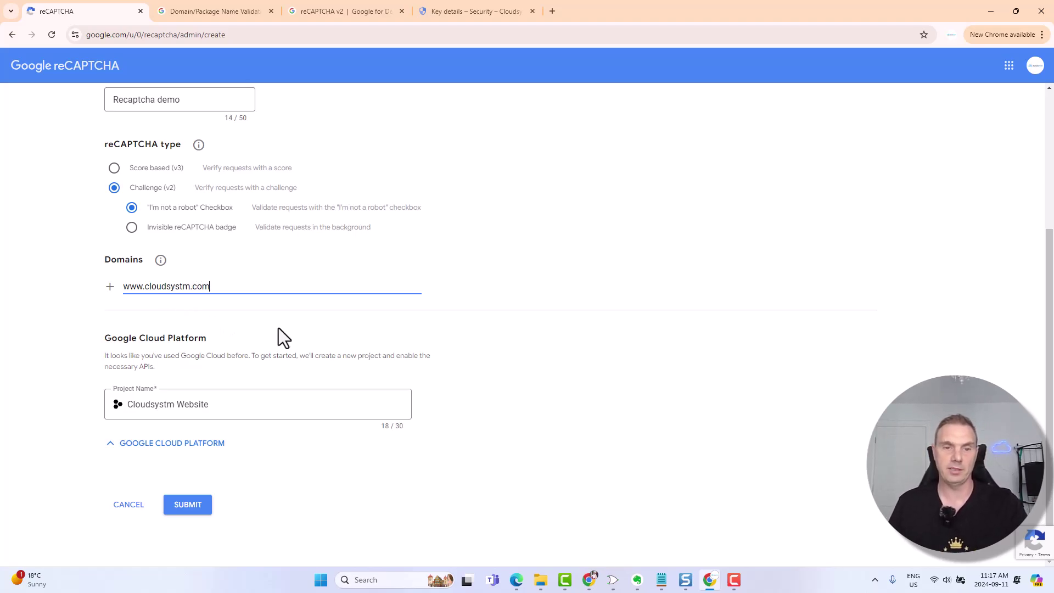
{"action": "left_click", "coordinate": [111, 287]}
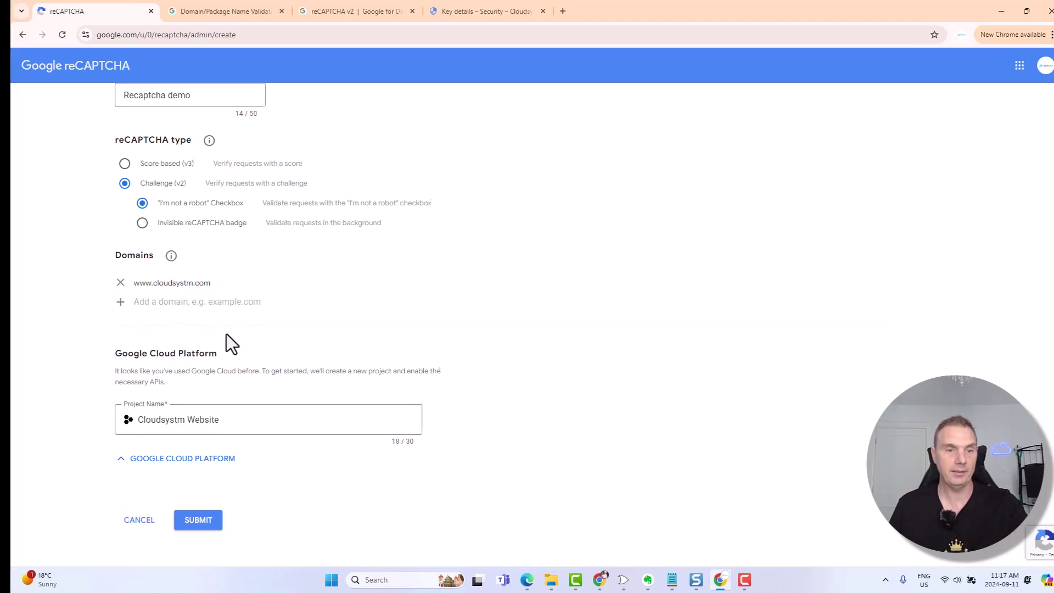
{"action": "scroll", "coordinate": [226, 334], "scroll_direction": "down", "scroll_amount": 1}
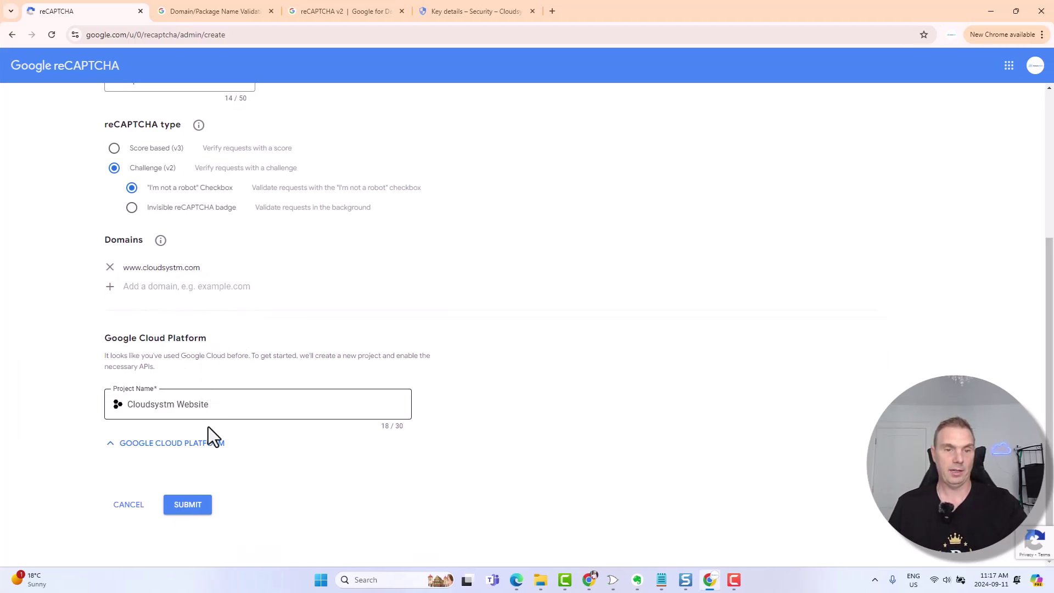
{"action": "left_click", "coordinate": [204, 505]}
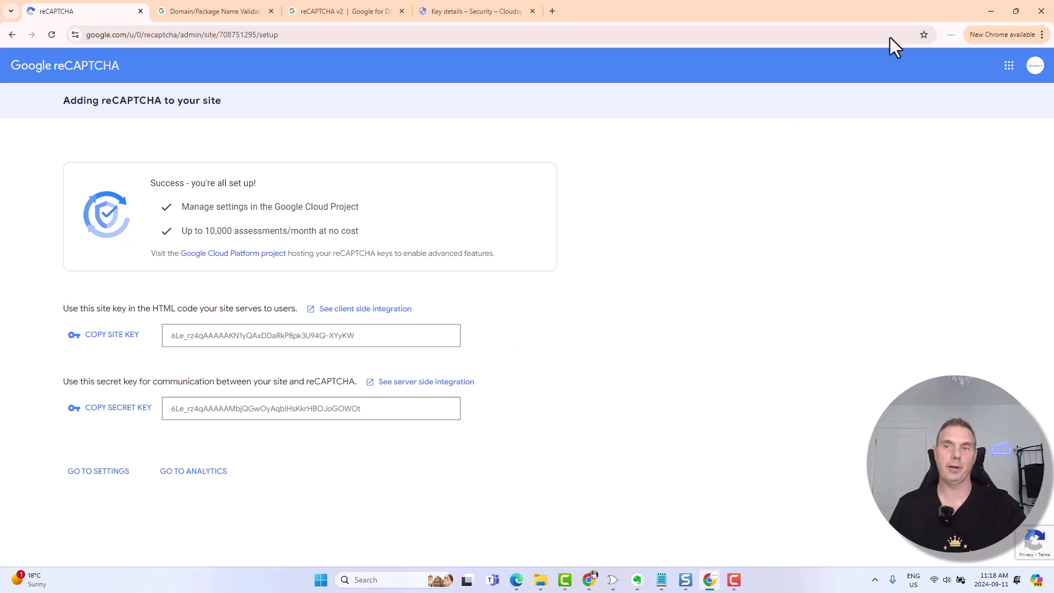
- Minimize the reCAPTCHA window to reveal Salesforce Setup and focus the Quick Find box
{"action": "left_click", "coordinate": [992, 11]}
{"action": "left_click", "coordinate": [56, 113]}
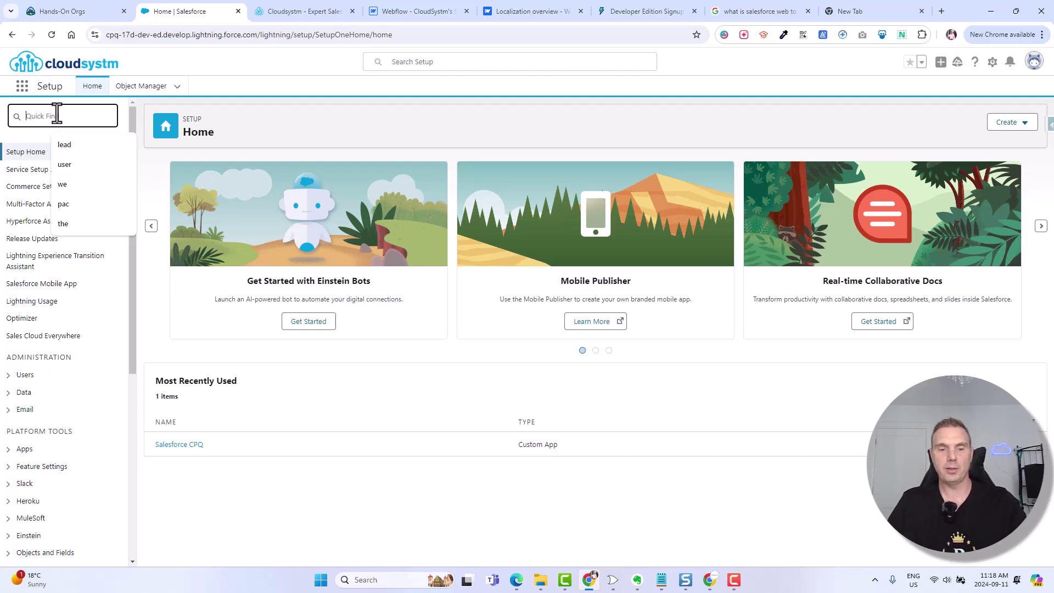
- Find Web-to-Lead via Quick Find 'web', require reCAPTCHA verification, and save the settings
{"action": "type", "text": "web"}
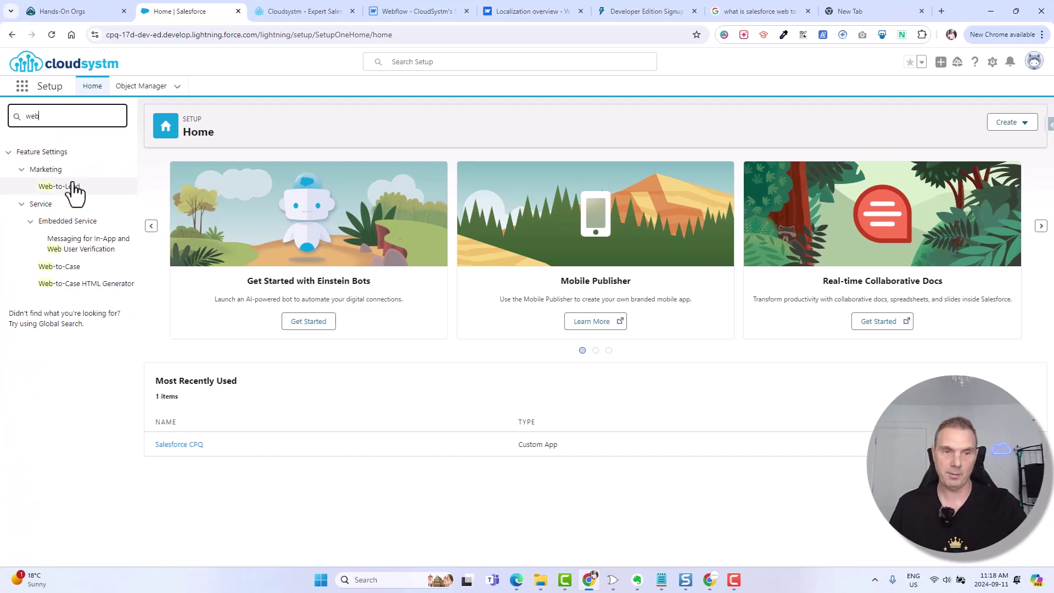
{"action": "left_click", "coordinate": [70, 187]}
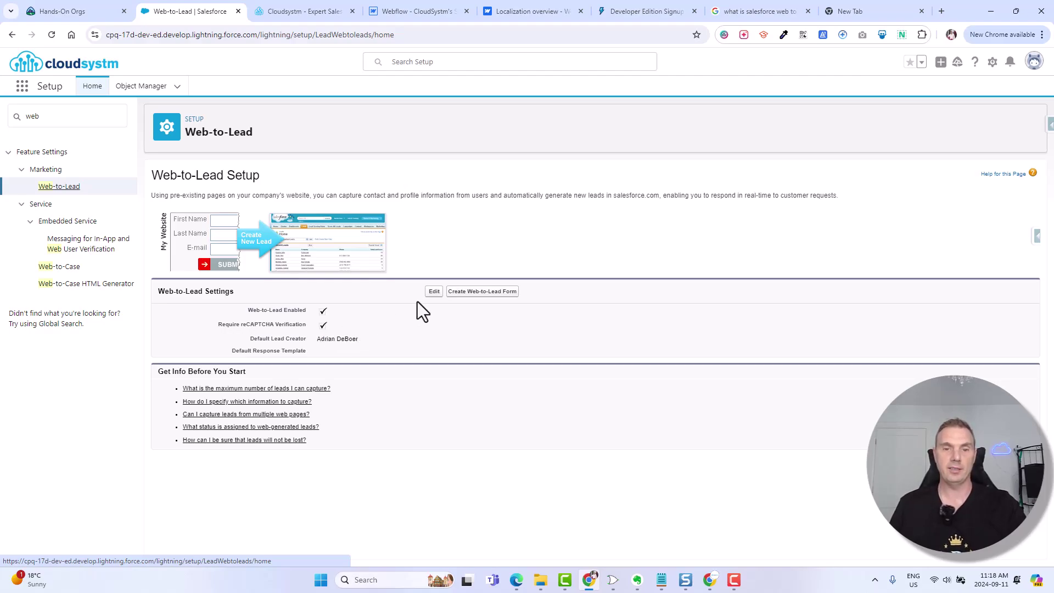
{"action": "left_click", "coordinate": [434, 292]}
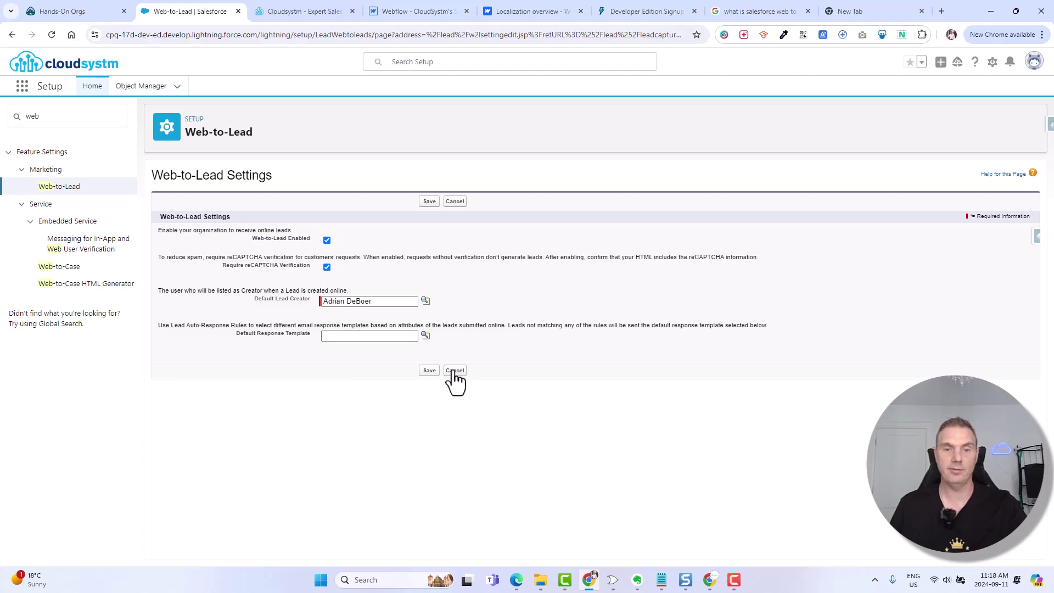
{"action": "left_click_drag", "start_coordinate": [203, 257], "coordinate": [306, 258]}
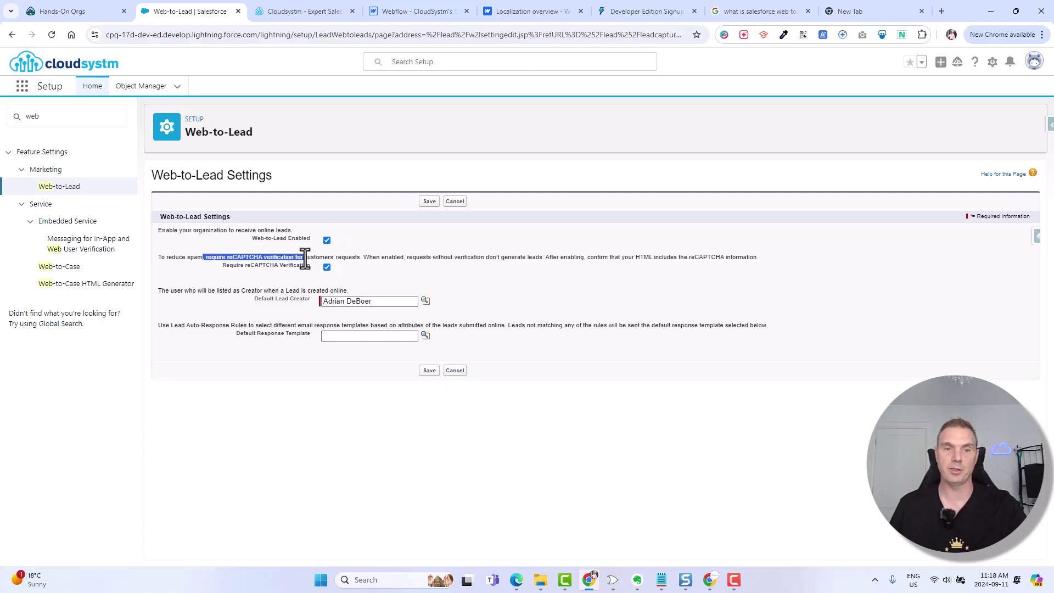
{"action": "left_click", "coordinate": [430, 370]}
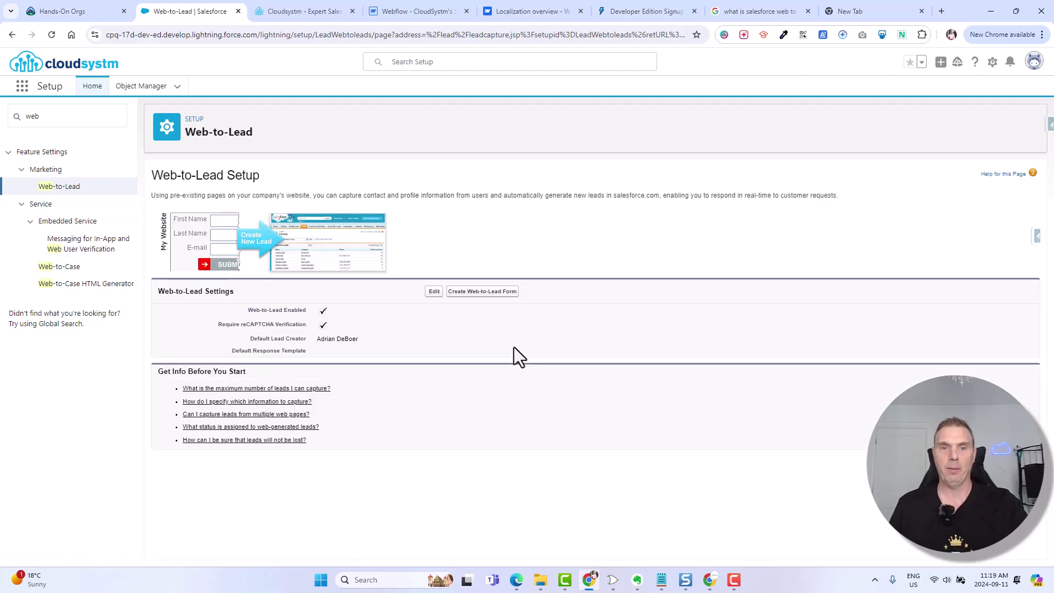
- Start the Web-to-Lead form generator, remove State/Province and City, then switch to Webflow
{"action": "left_click", "coordinate": [500, 296]}
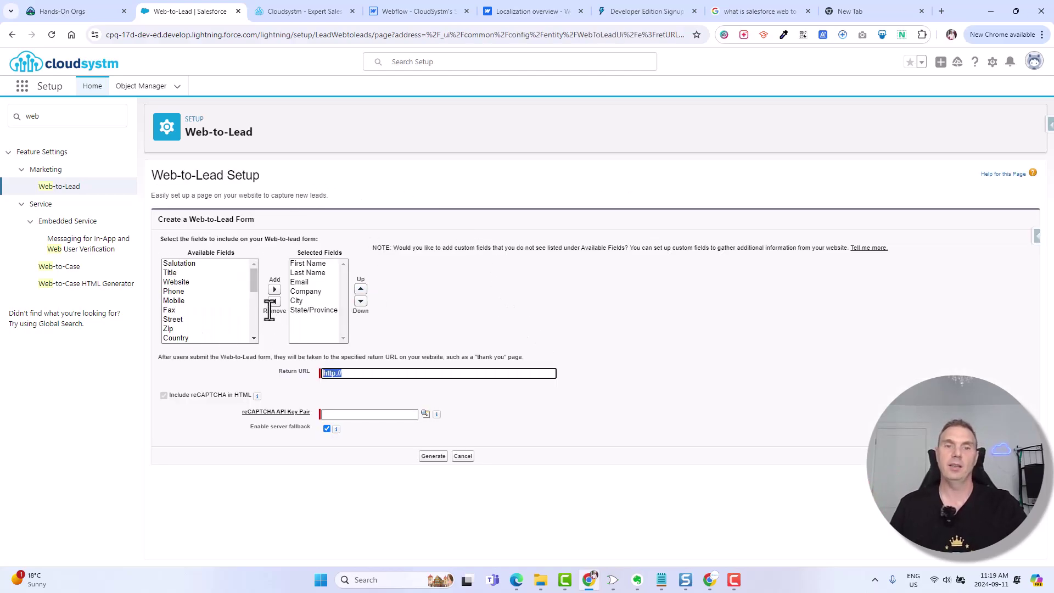
{"action": "left_click", "coordinate": [311, 311]}
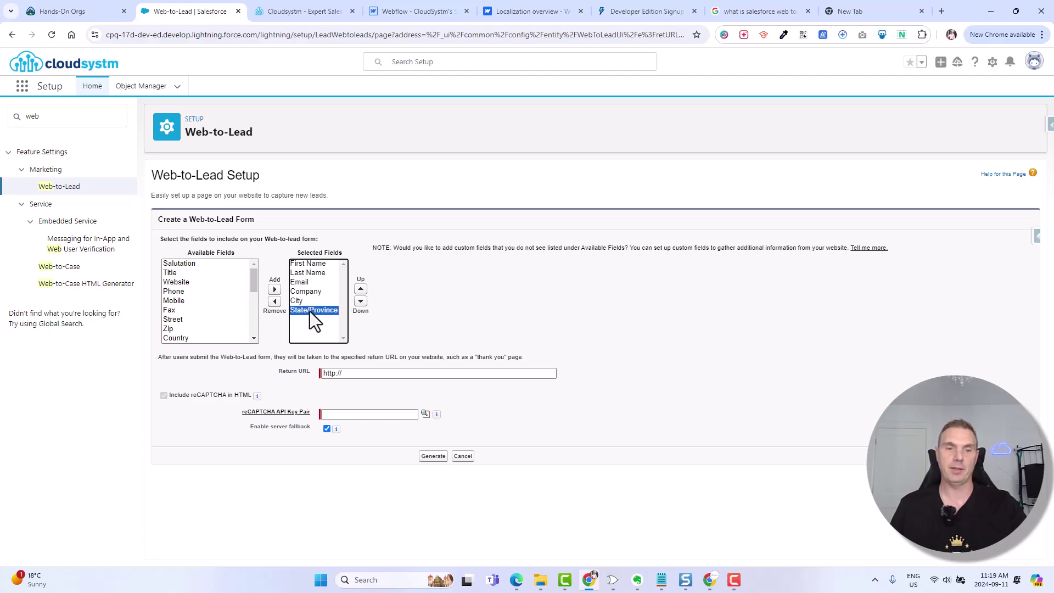
{"action": "left_click", "coordinate": [276, 301]}
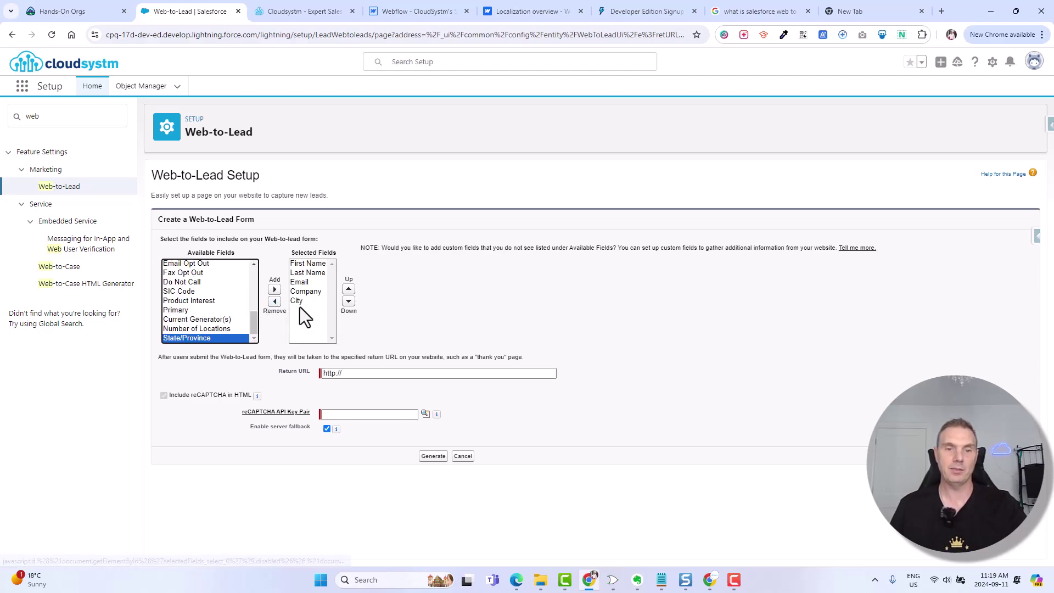
{"action": "left_click", "coordinate": [275, 302]}
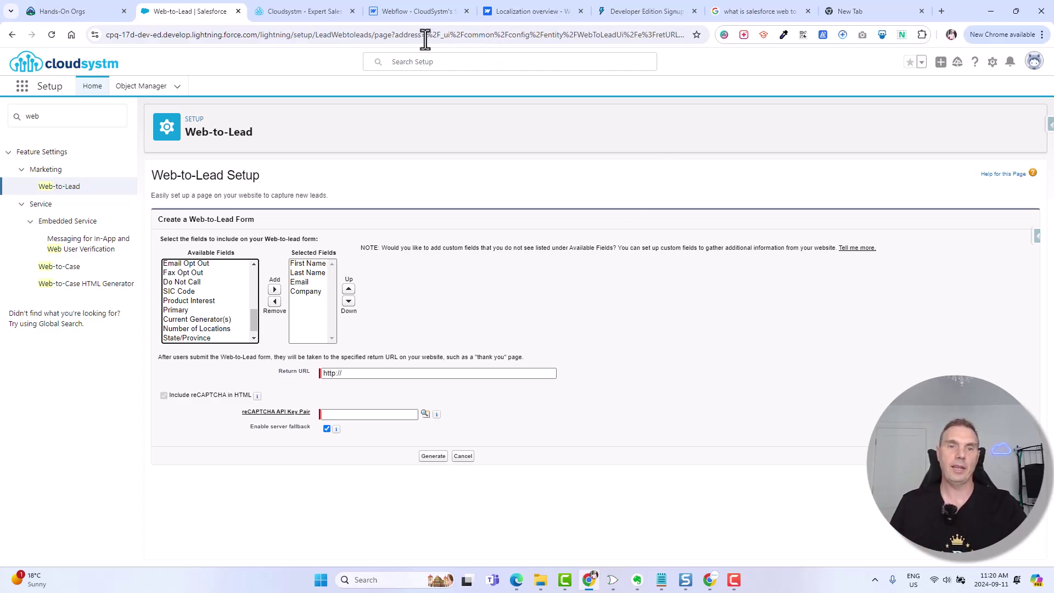
{"action": "left_click", "coordinate": [409, 7]}
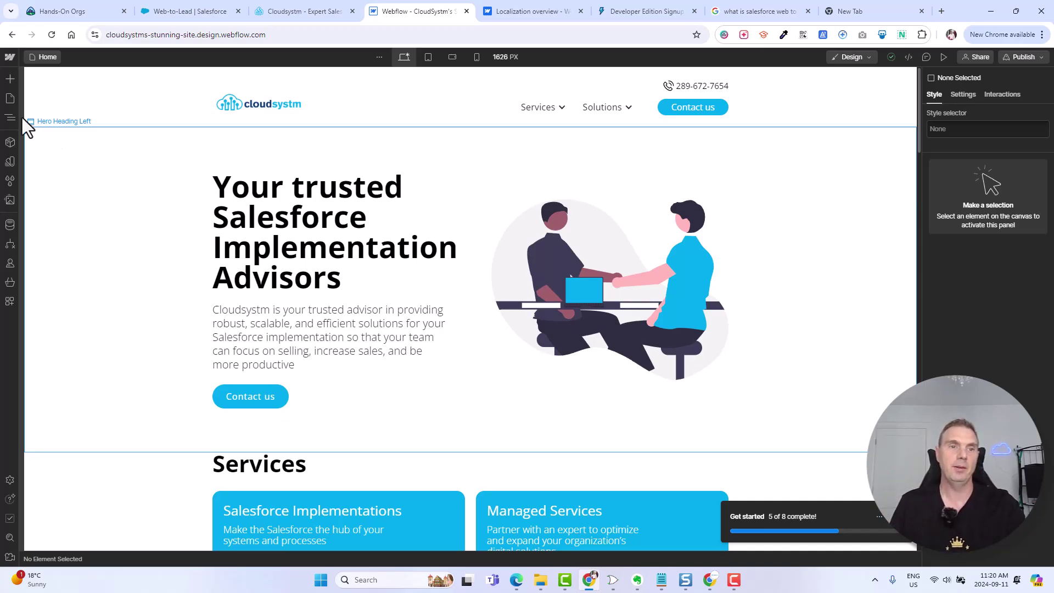
- Show the Webflow Pages panel and open the site's thankyou page
{"action": "left_click", "coordinate": [10, 98]}
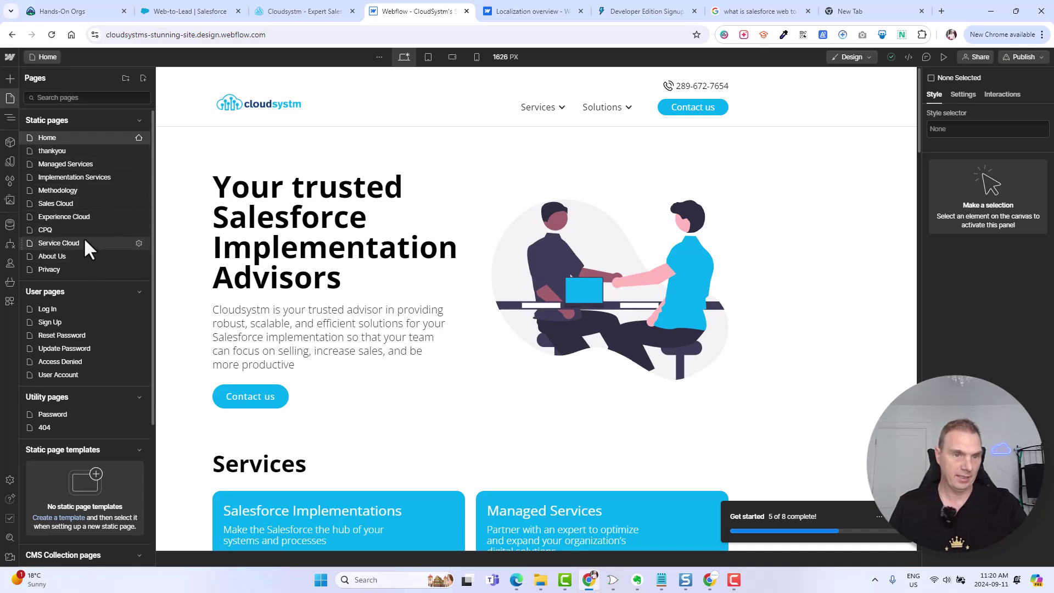
{"action": "left_click", "coordinate": [54, 149]}
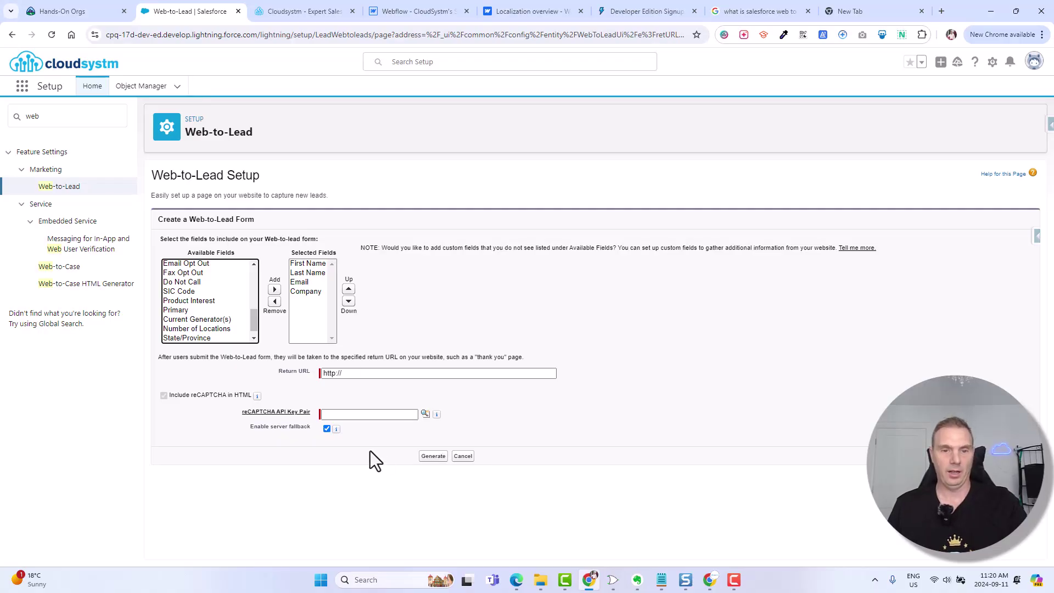
{"action": "left_click", "coordinate": [359, 373]}
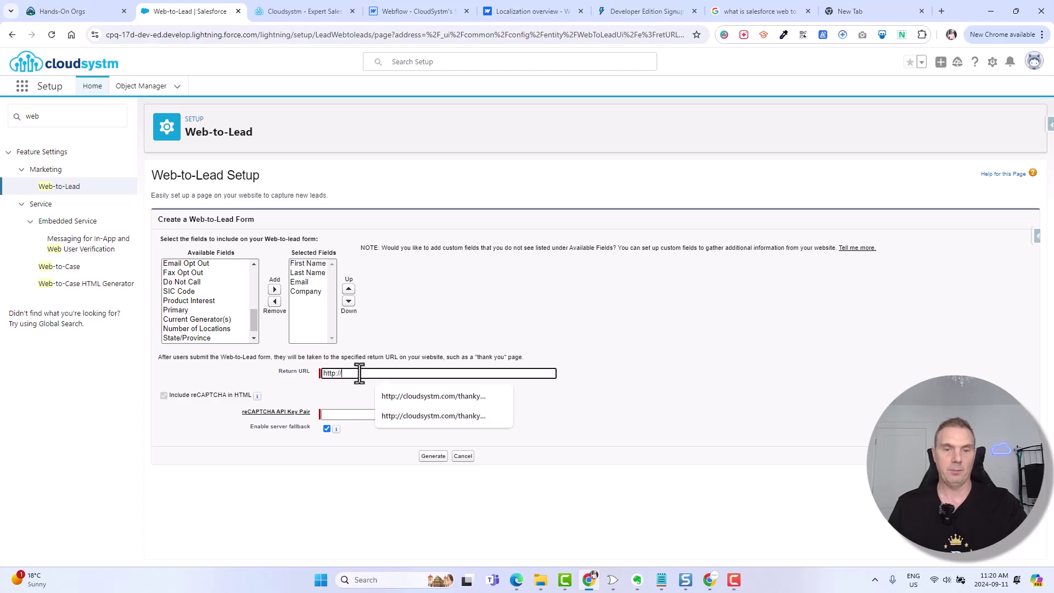
{"action": "left_click", "coordinate": [397, 396]}
{"action": "key", "text": "BackSpace"}
{"action": "key", "text": "BackSpace"}
{"action": "key", "text": "BackSpace"}
{"action": "key", "text": "BackSpace"}
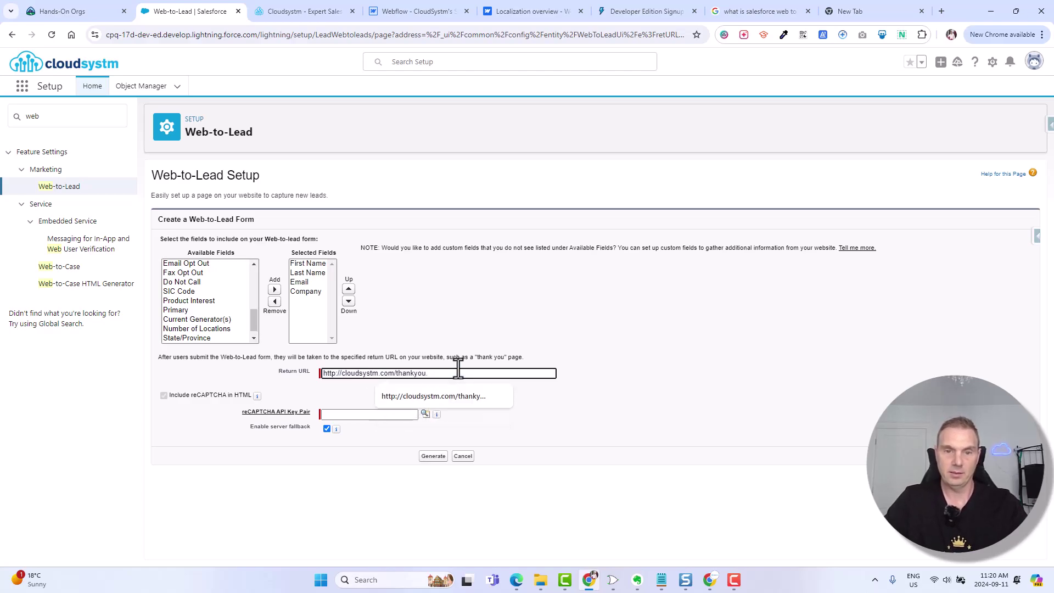
{"action": "left_click", "coordinate": [748, 354]}
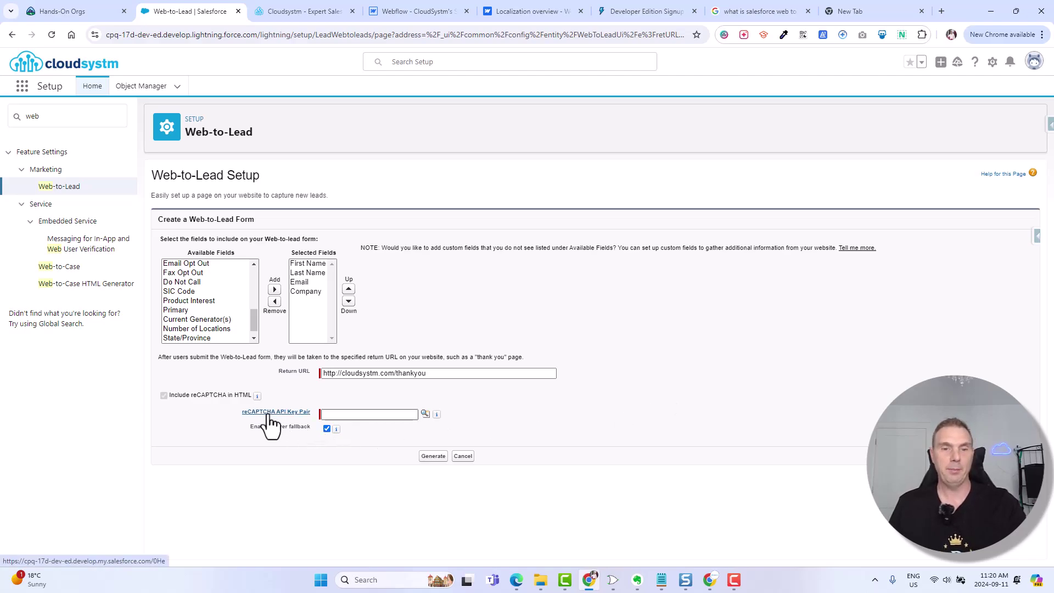
- Create a new reCAPTCHA key pair nicknamed 'Demo recaptcha'
{"action": "left_click", "coordinate": [425, 414]}
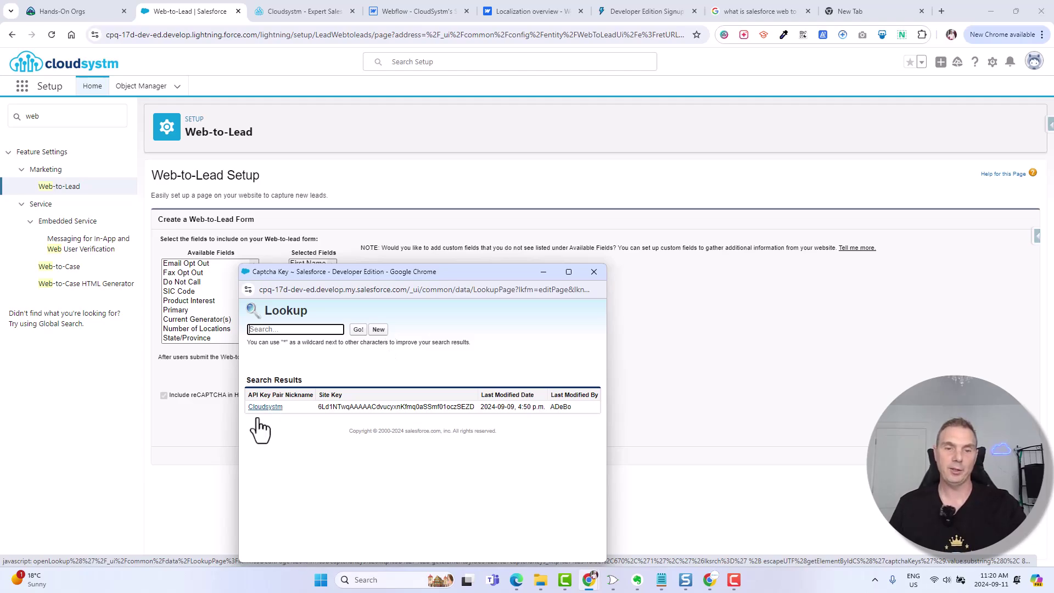
{"action": "left_click", "coordinate": [378, 330]}
{"action": "left_click", "coordinate": [349, 382]}
{"action": "type", "text": "Demo re"}
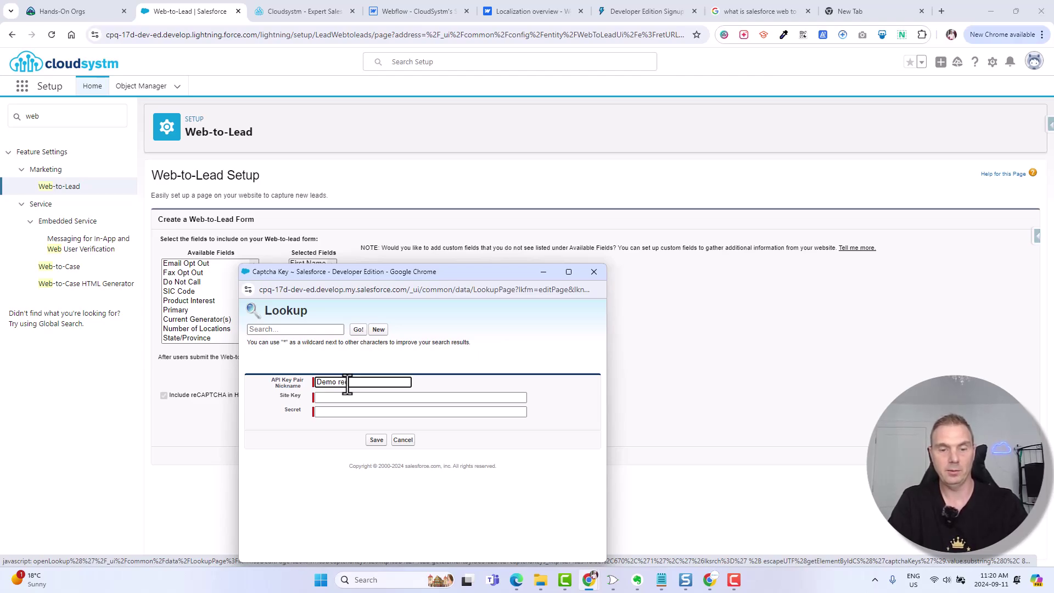
{"action": "type", "text": "captcha"}
{"action": "left_click", "coordinate": [367, 397]}
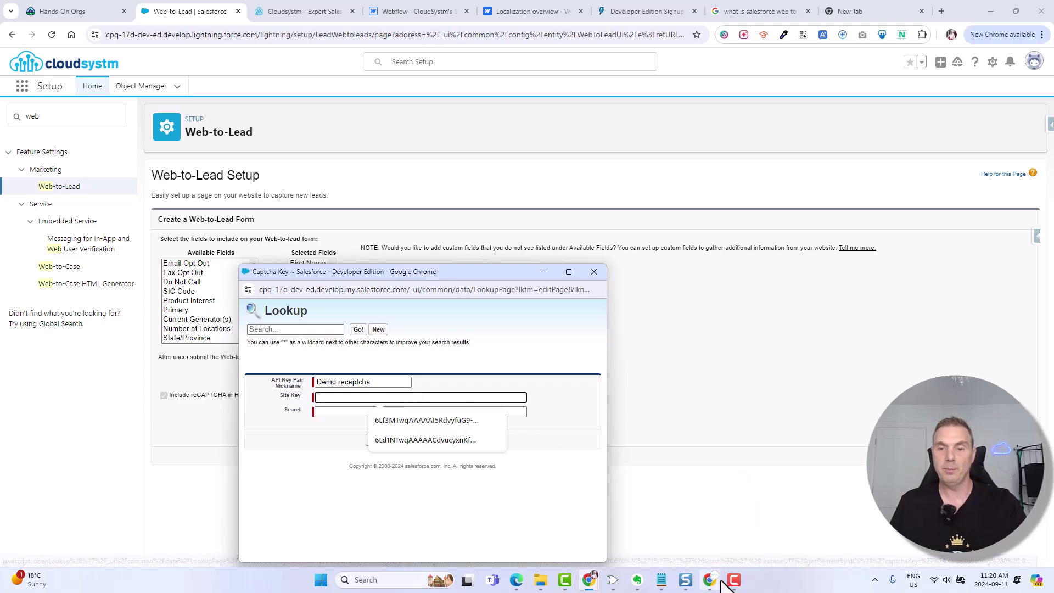
- Copy the site key and secret from reCAPTCHA Admin into the key pair and save it
{"action": "mouse_move", "coordinate": [716, 585]}
{"action": "left_click", "coordinate": [719, 545]}
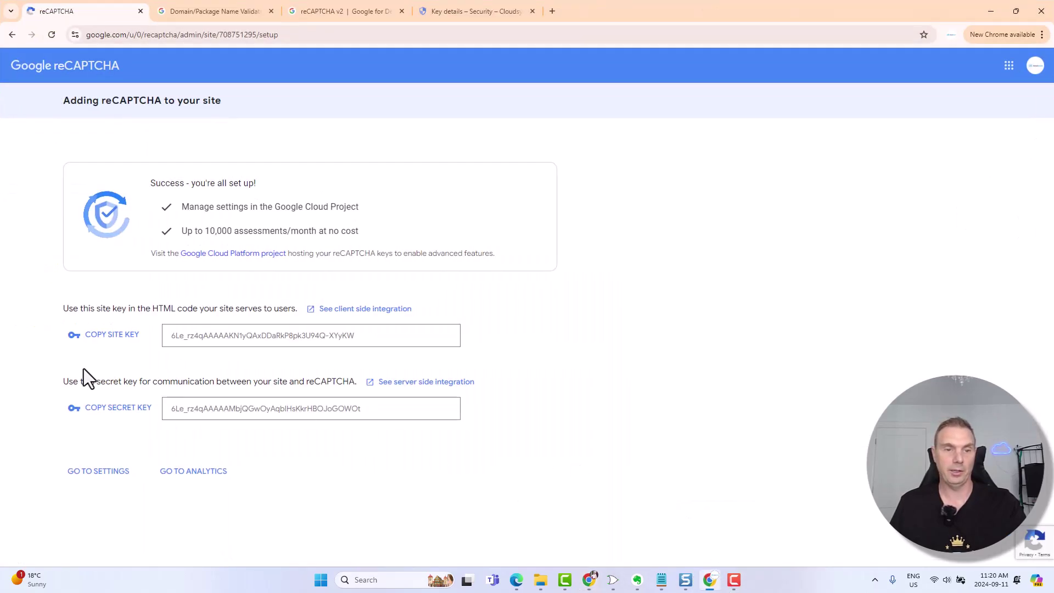
{"action": "left_click", "coordinate": [108, 337]}
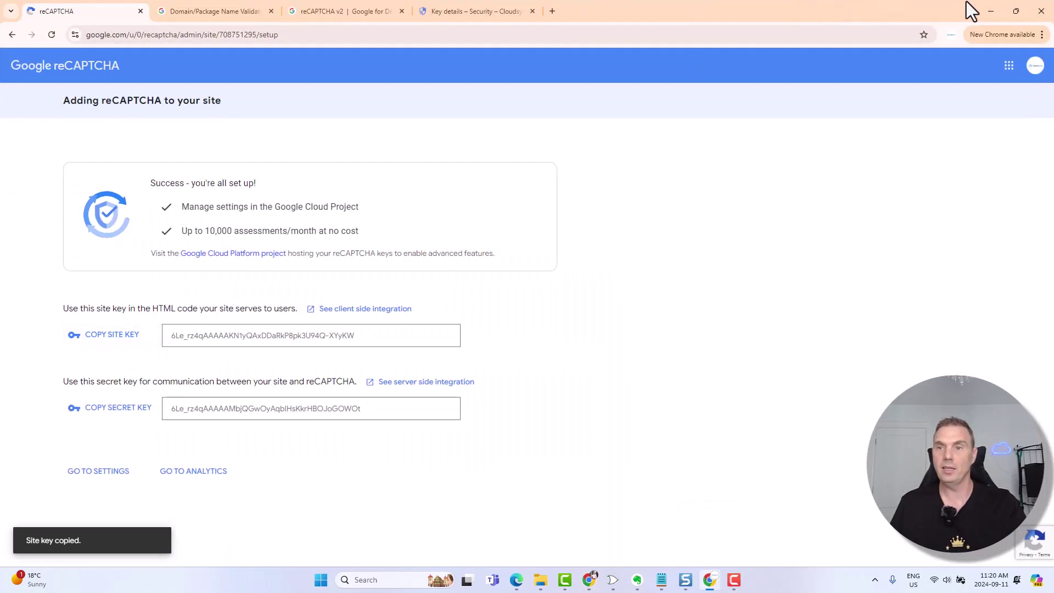
{"action": "left_click", "coordinate": [986, 14]}
{"action": "left_click", "coordinate": [338, 399]}
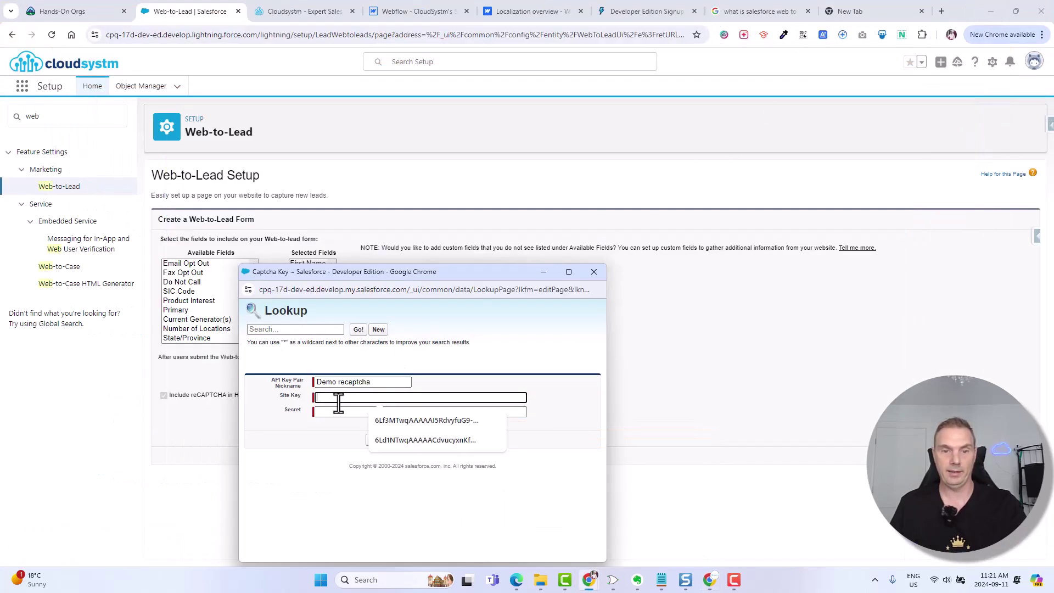
{"action": "key", "text": "ctrl+v"}
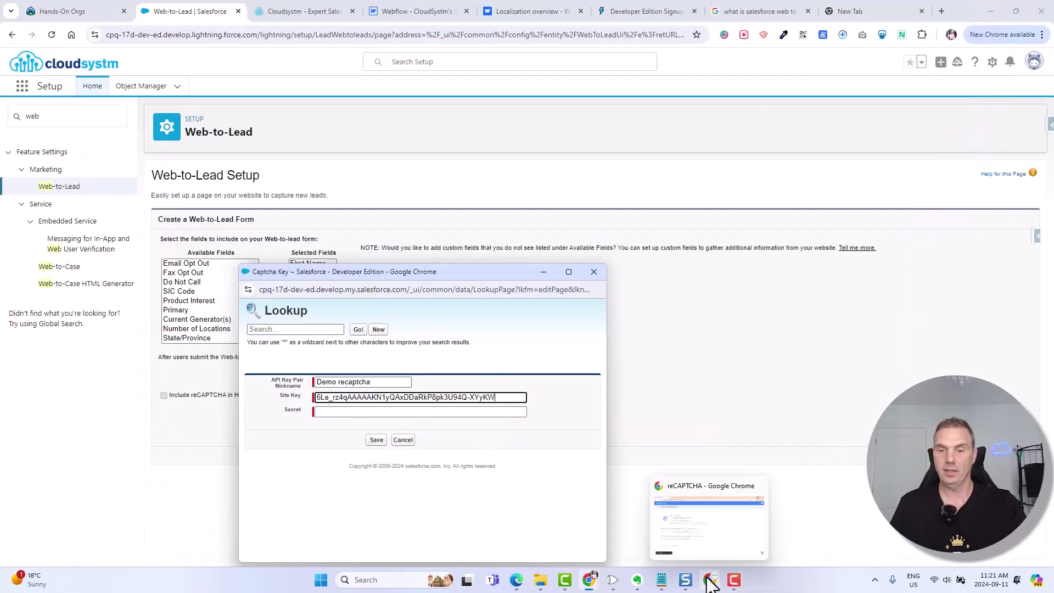
{"action": "left_click", "coordinate": [720, 550]}
{"action": "left_click", "coordinate": [124, 409]}
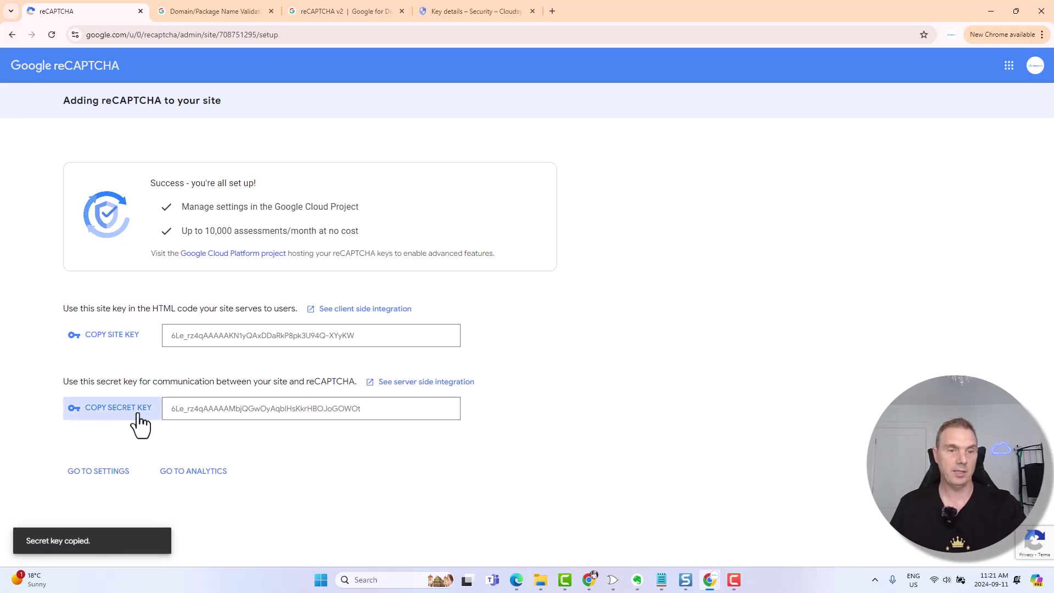
{"action": "left_click", "coordinate": [991, 11]}
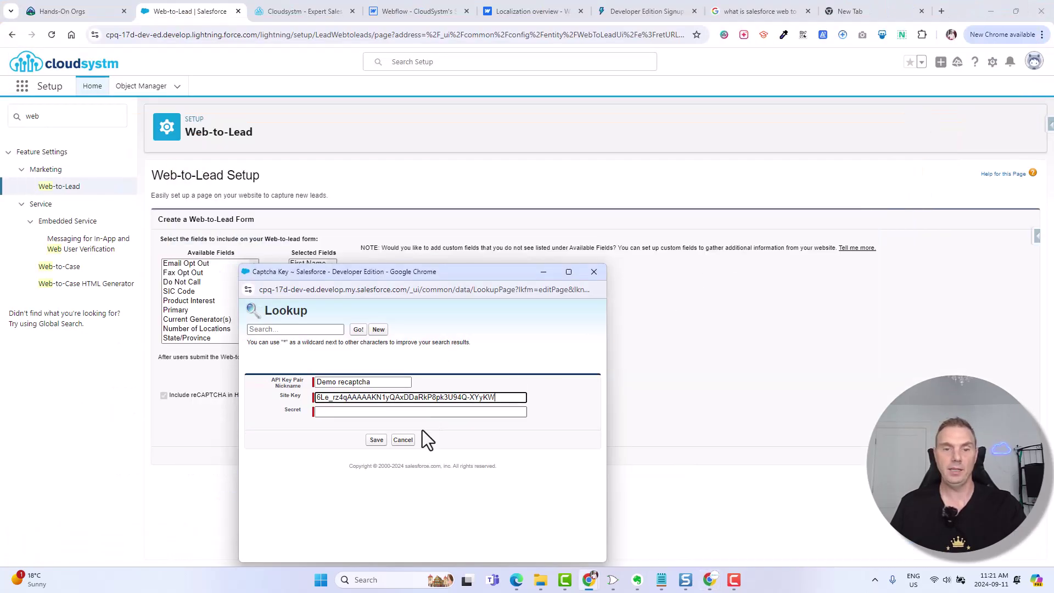
{"action": "left_click", "coordinate": [330, 413]}
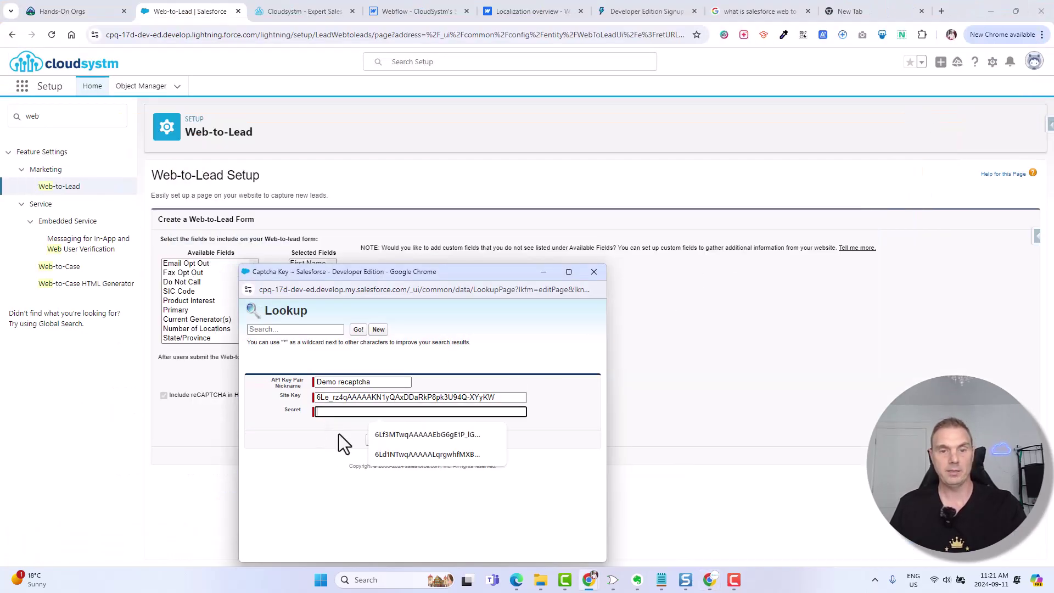
{"action": "key", "text": "ctrl+v"}
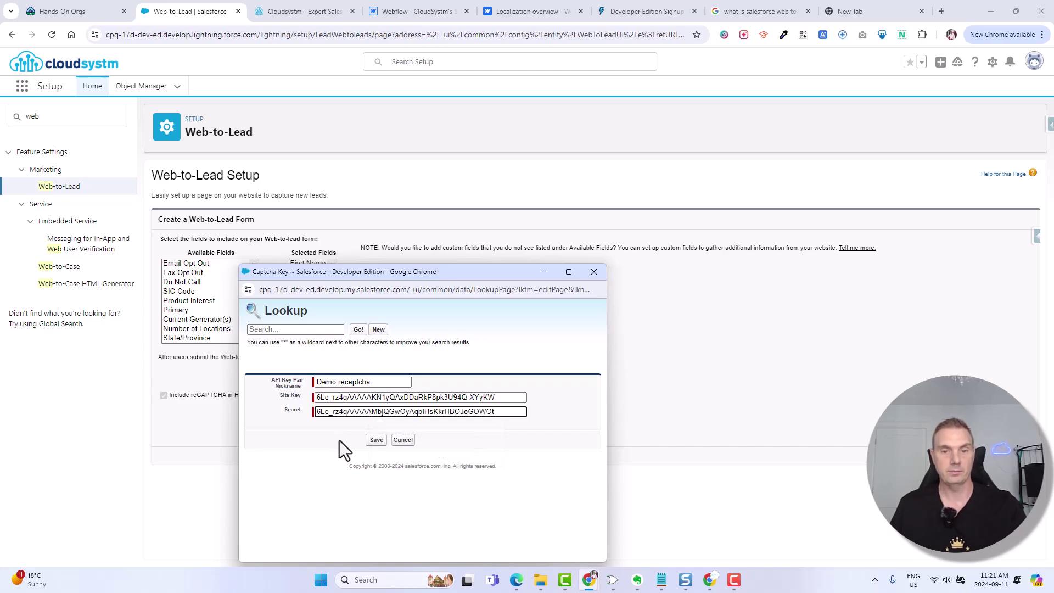
{"action": "left_click", "coordinate": [379, 440]}
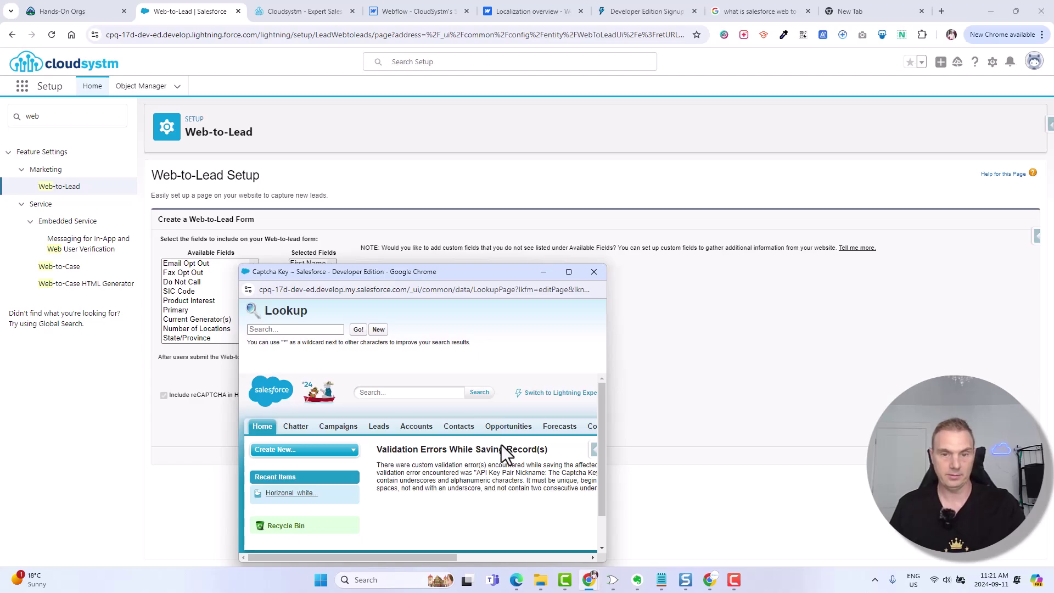
- Reopen the key pair lookup and start a new pair nicknamed 'demo recaptcha'
{"action": "left_click", "coordinate": [594, 272]}
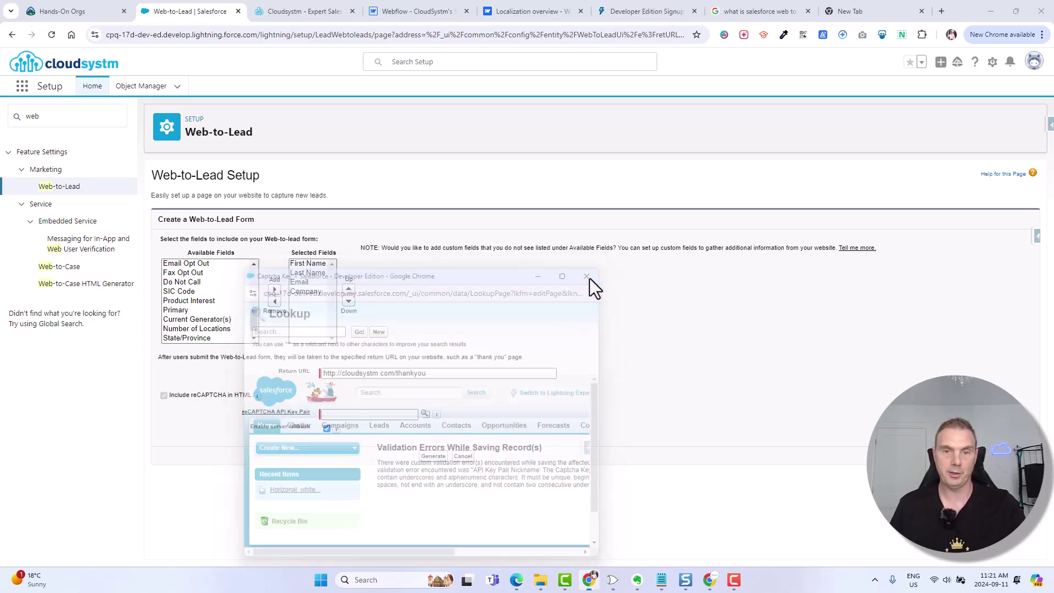
{"action": "left_click", "coordinate": [425, 414]}
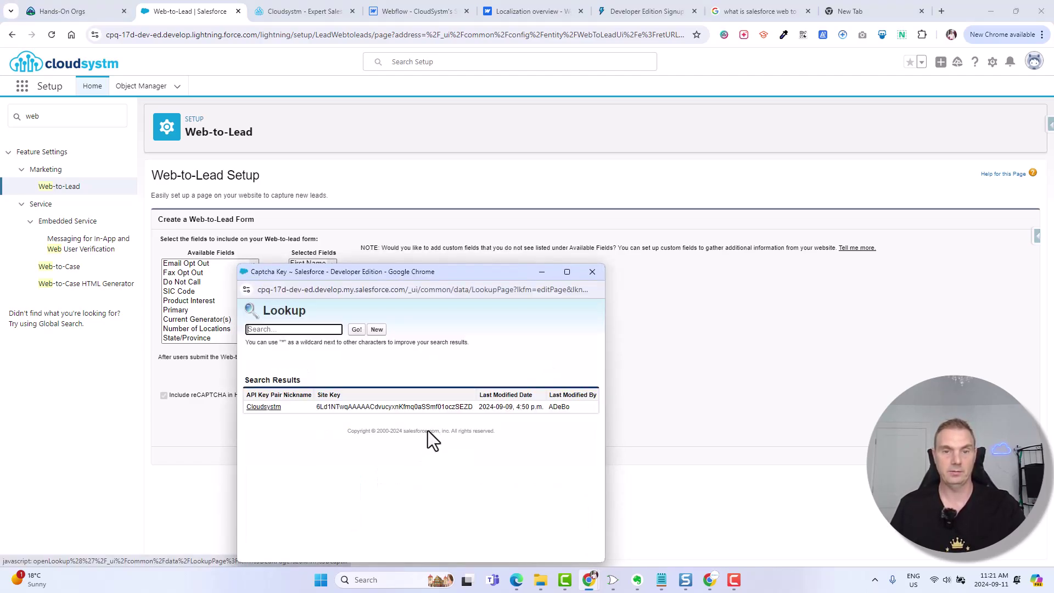
{"action": "left_click", "coordinate": [376, 329]}
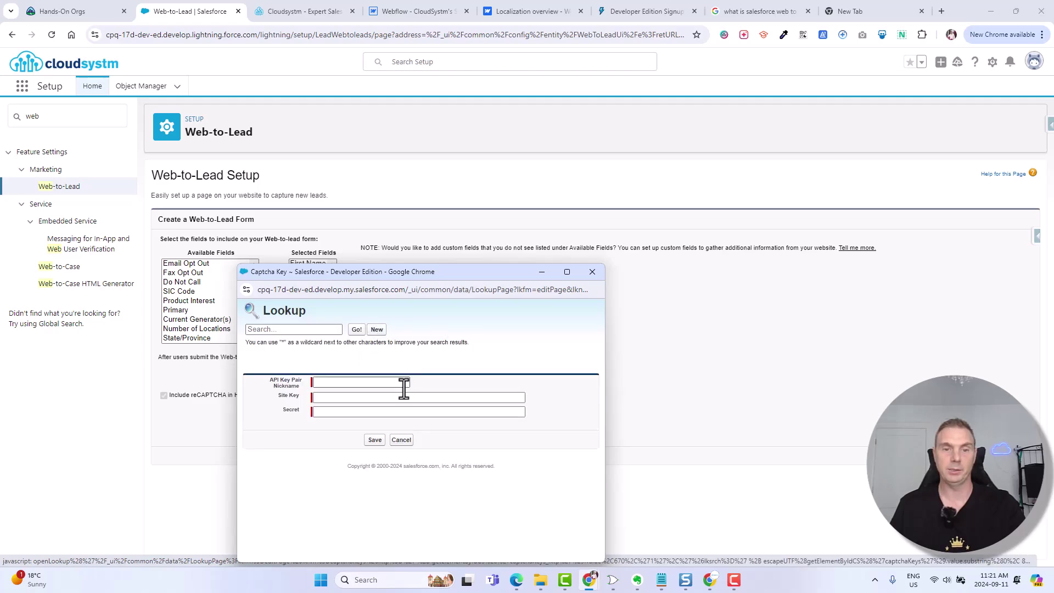
{"action": "left_click", "coordinate": [355, 383]}
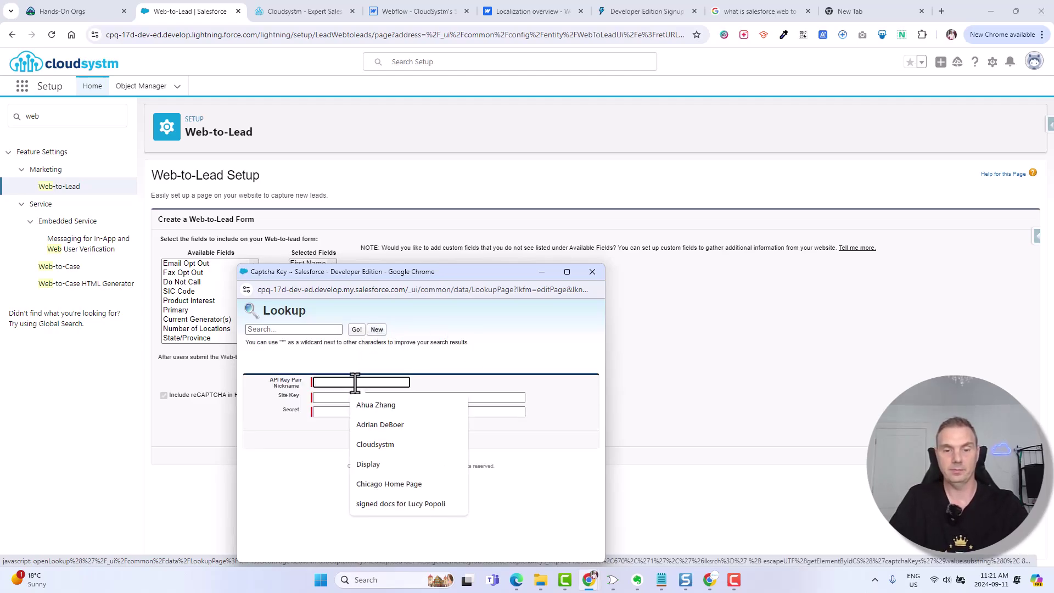
{"action": "type", "text": "reap"}
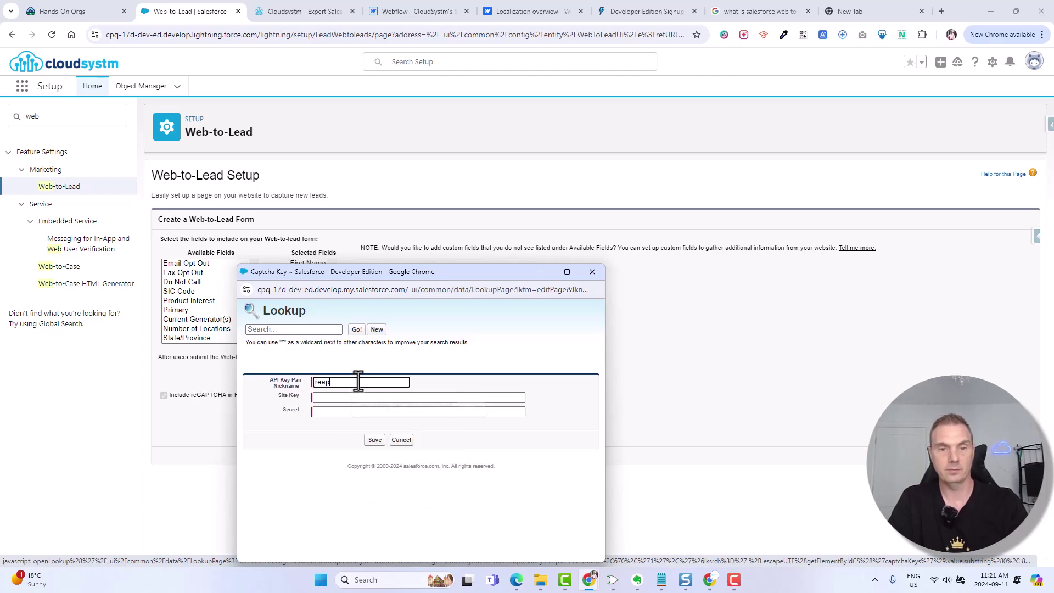
{"action": "key", "text": "BackSpace"}
{"action": "key", "text": "BackSpace"}
{"action": "key", "text": "BackSpace"}
{"action": "key", "text": "BackSpace"}
{"action": "type", "text": "demo "}
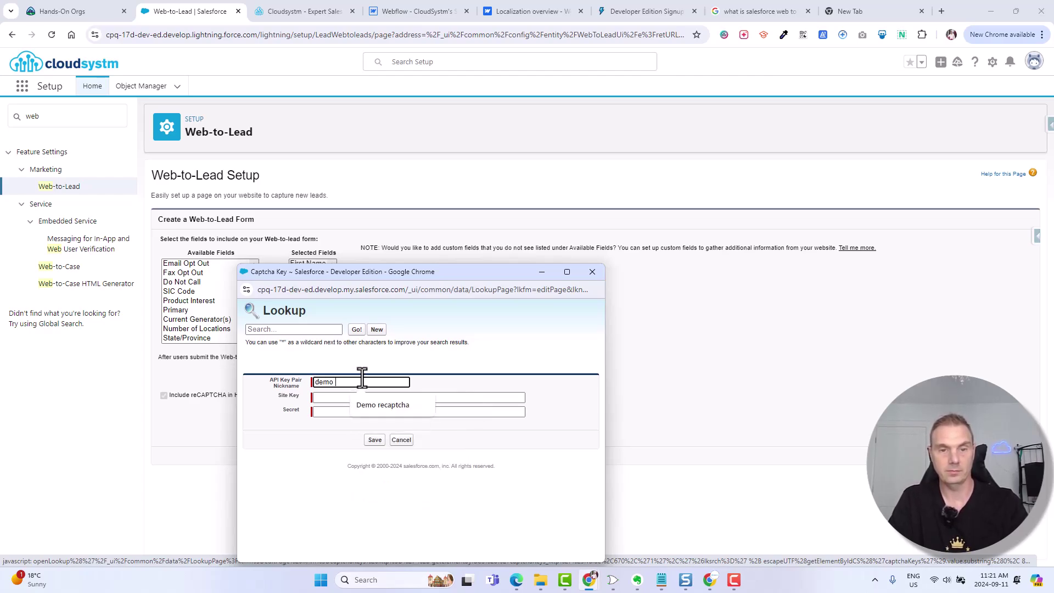
{"action": "type", "text": "recap"}
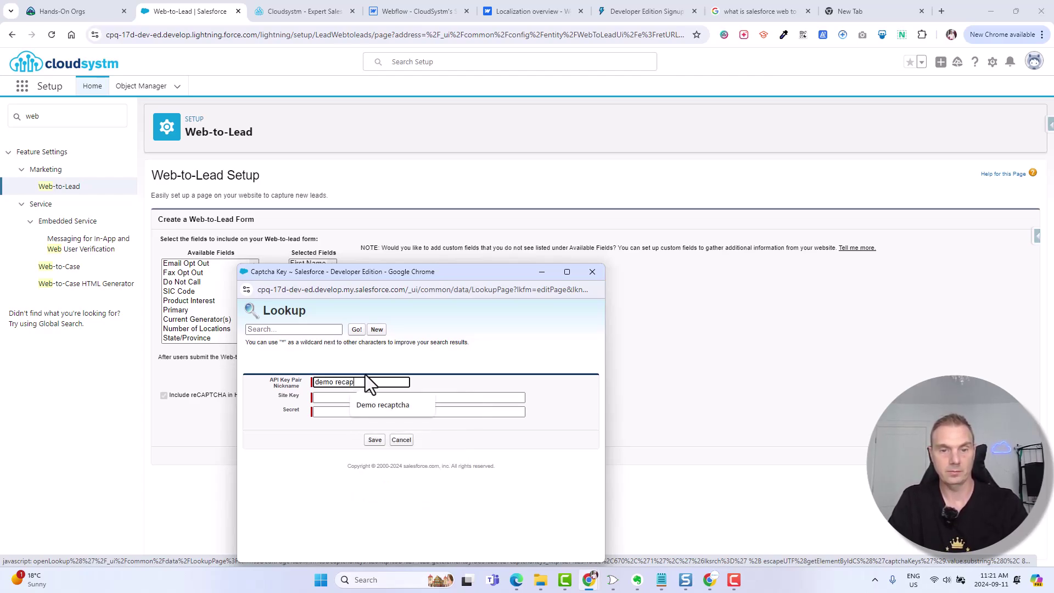
{"action": "type", "text": "tcha"}
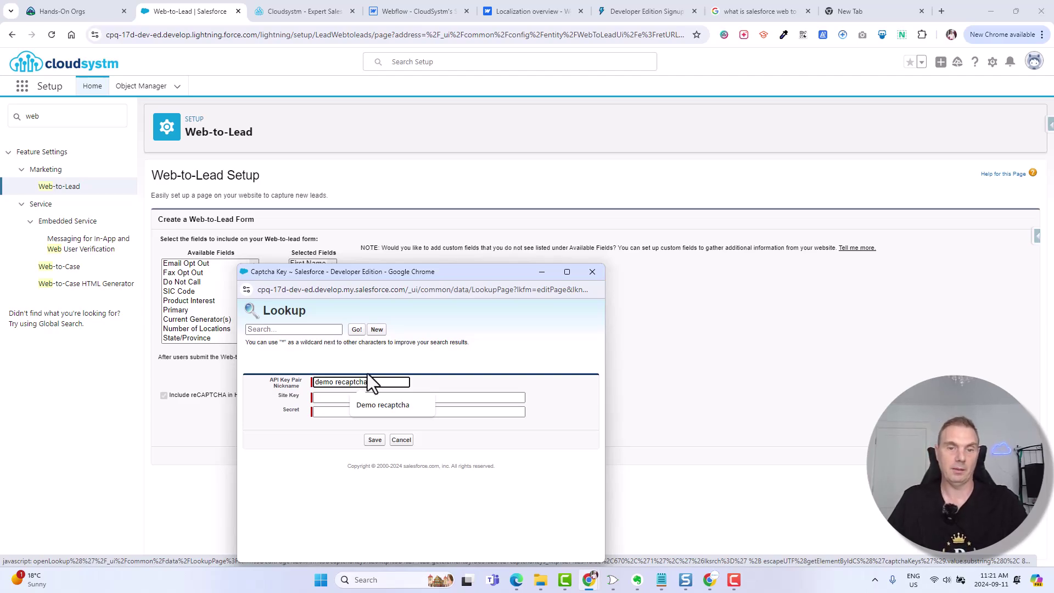
{"action": "left_click", "coordinate": [374, 407]}
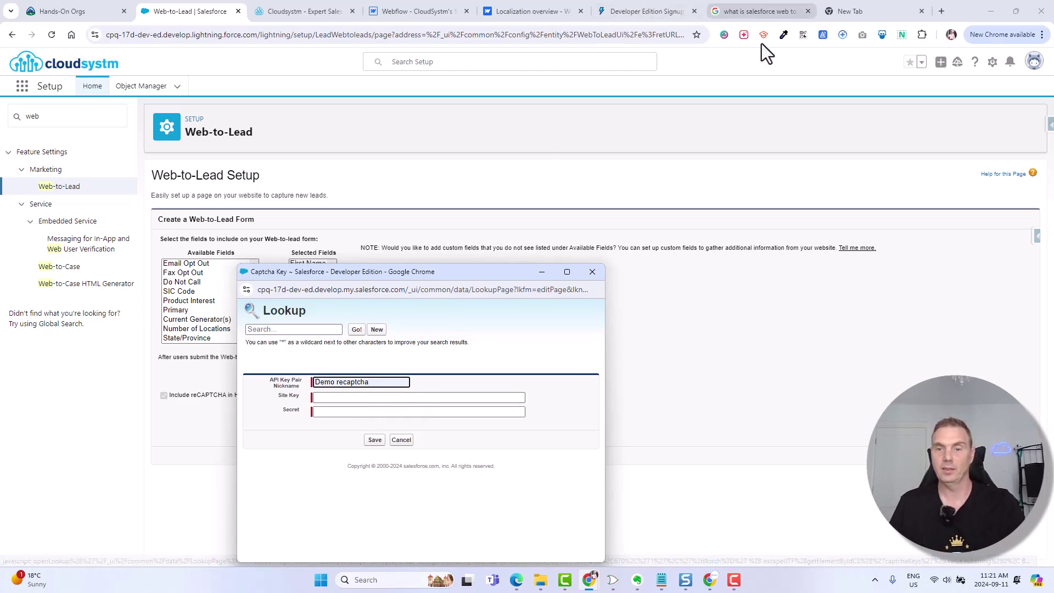
- Paste the reCAPTCHA site key and secret into the new pair and save it again
{"action": "left_click", "coordinate": [710, 580]}
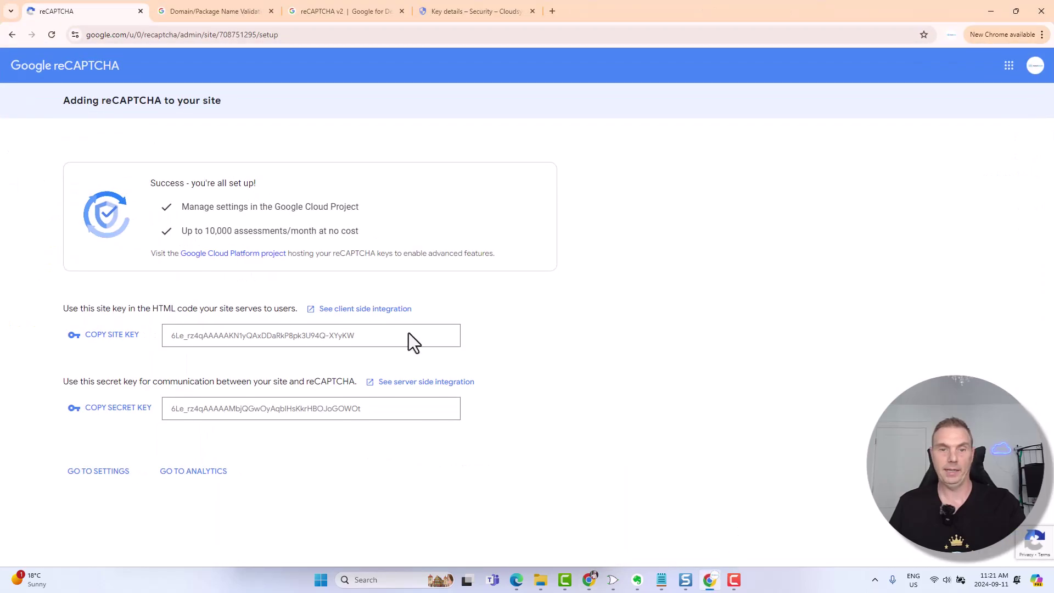
{"action": "left_click", "coordinate": [92, 336]}
{"action": "left_click", "coordinate": [990, 11]}
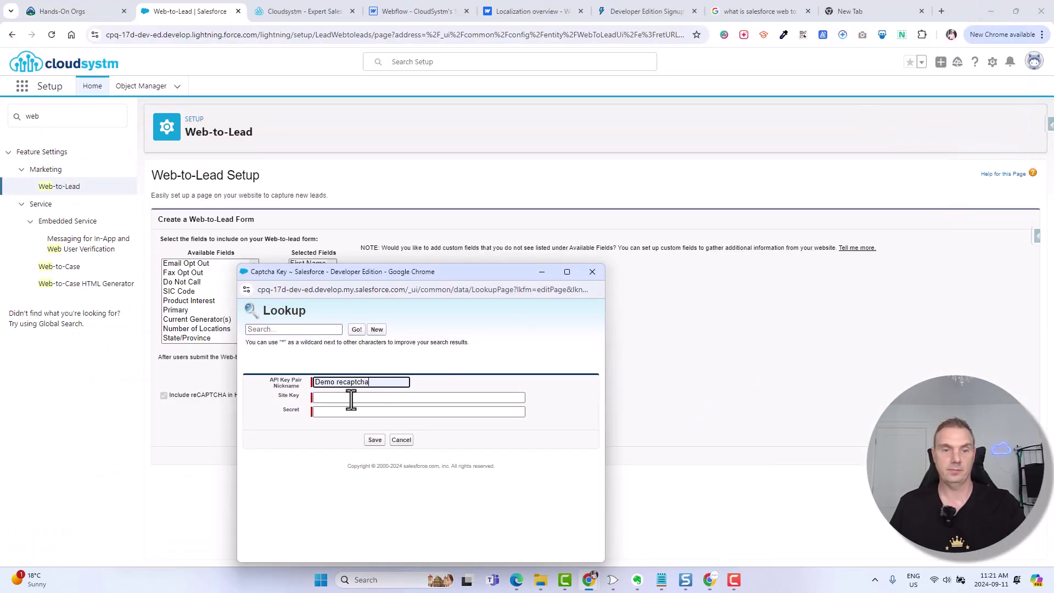
{"action": "left_click", "coordinate": [333, 397]}
{"action": "key", "text": "ctrl+v"}
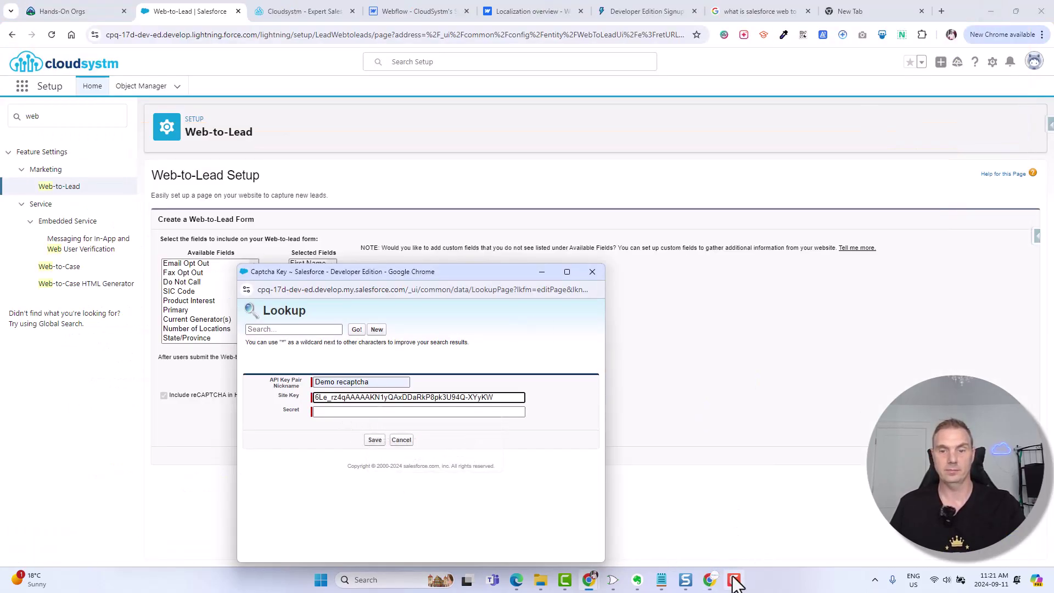
{"action": "left_click", "coordinate": [710, 580]}
{"action": "left_click", "coordinate": [135, 411]}
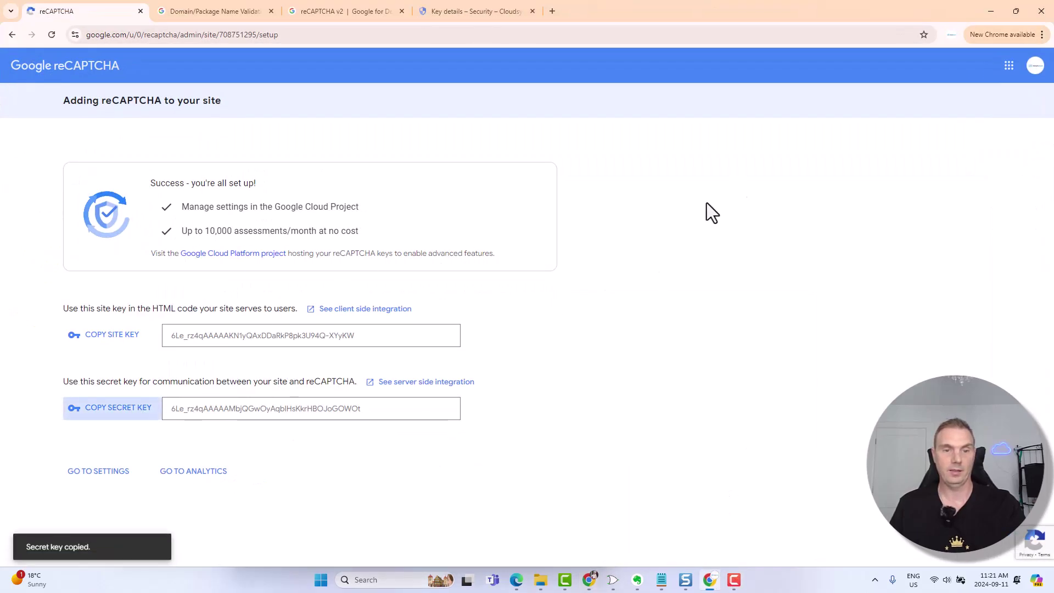
{"action": "left_click", "coordinate": [983, 13]}
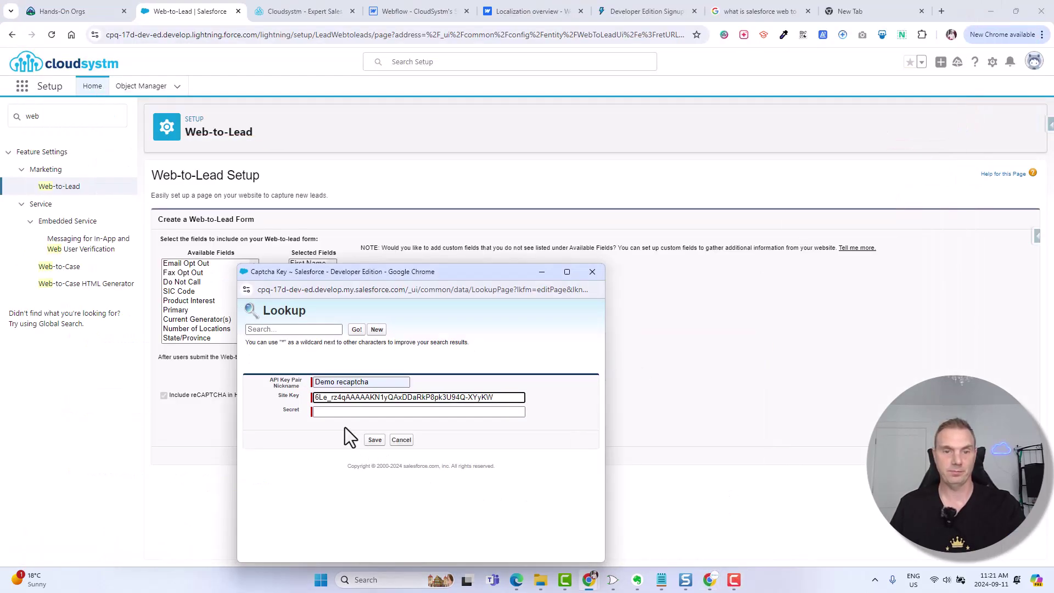
{"action": "left_click", "coordinate": [332, 412]}
{"action": "key", "text": "ctrl+v"}
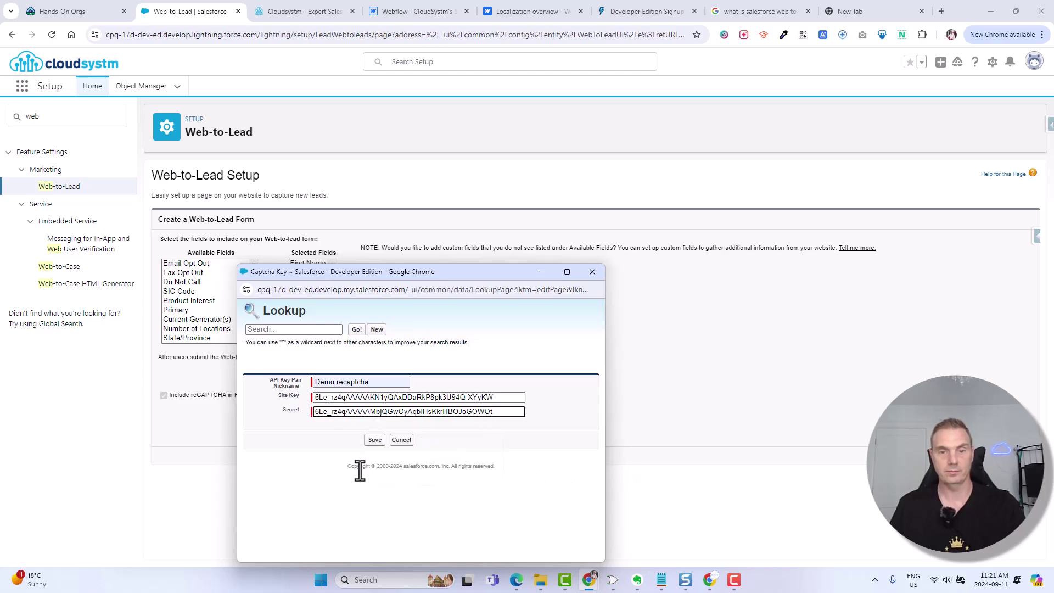
{"action": "left_click", "coordinate": [375, 441]}
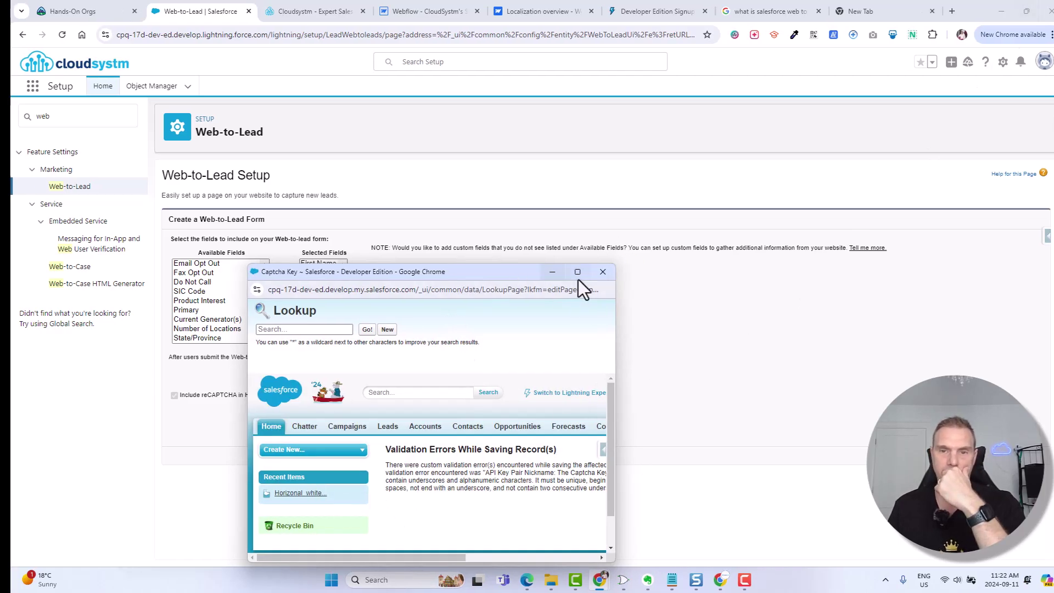
- Start a new reCAPTCHA key pair nicknamed recaptchav2 and paste in the Google site key
{"action": "left_click", "coordinate": [592, 273]}
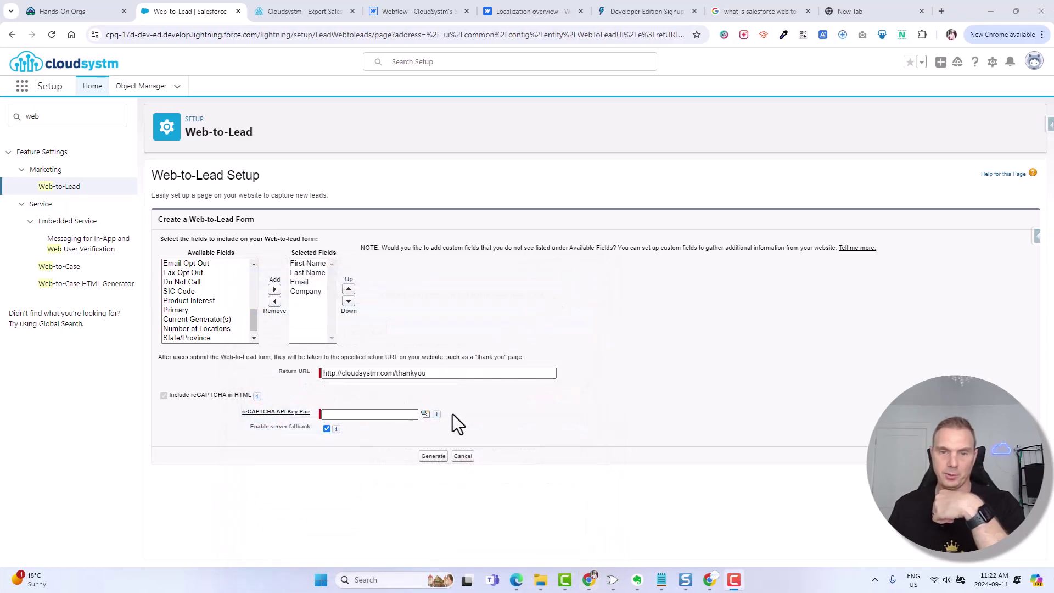
{"action": "left_click", "coordinate": [426, 414]}
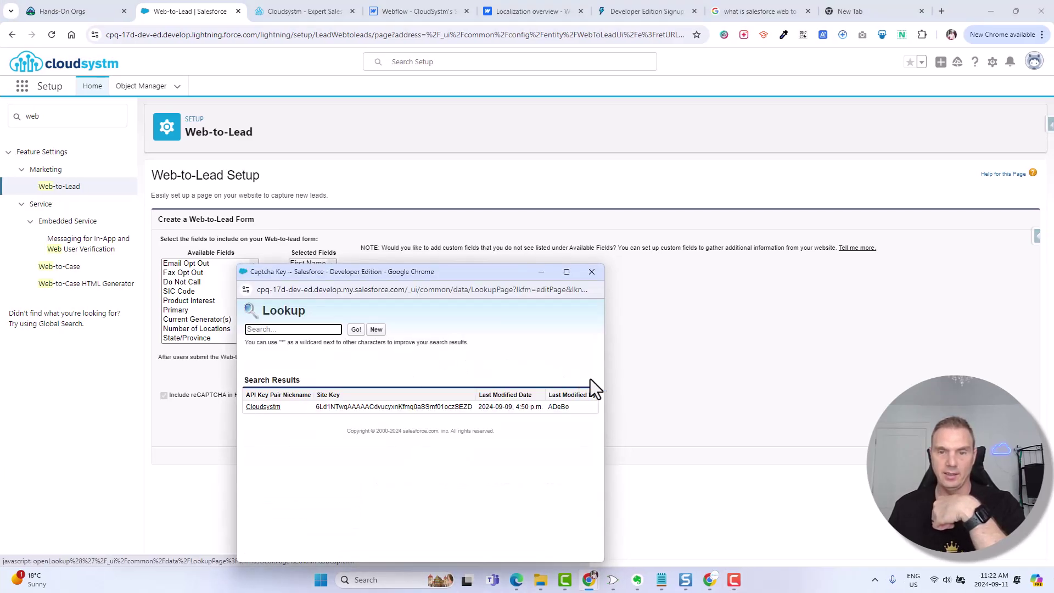
{"action": "left_click", "coordinate": [376, 329]}
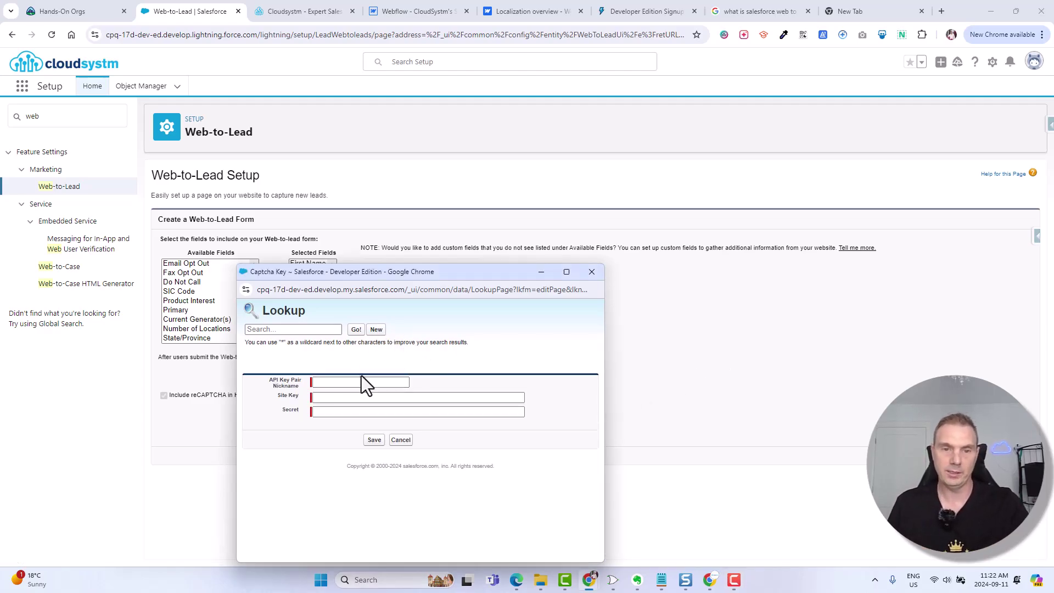
{"action": "left_click", "coordinate": [349, 382]}
{"action": "type", "text": "rechaptchav2"}
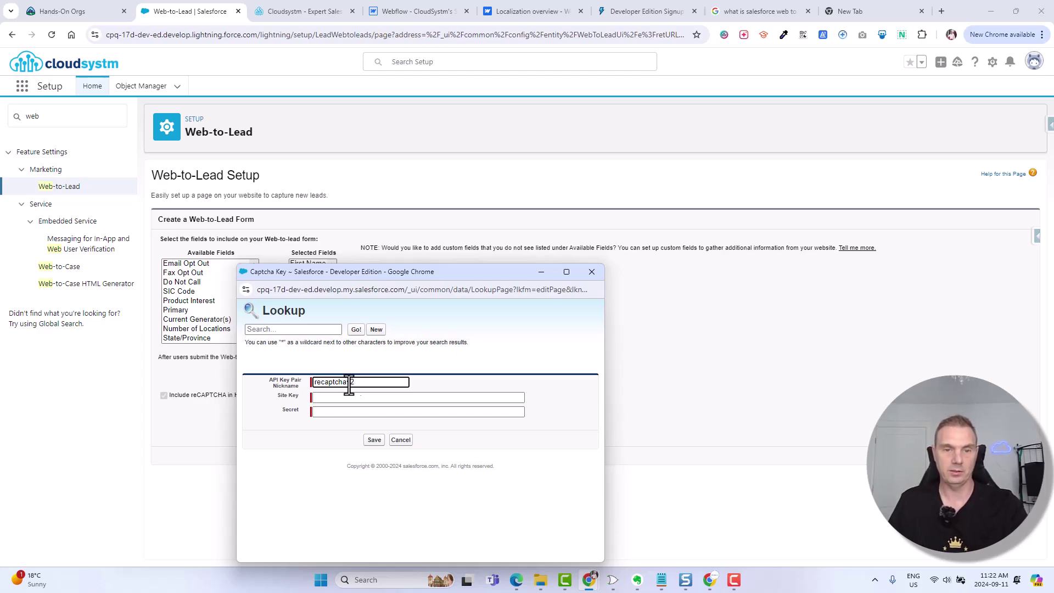
{"action": "left_click", "coordinate": [332, 398]}
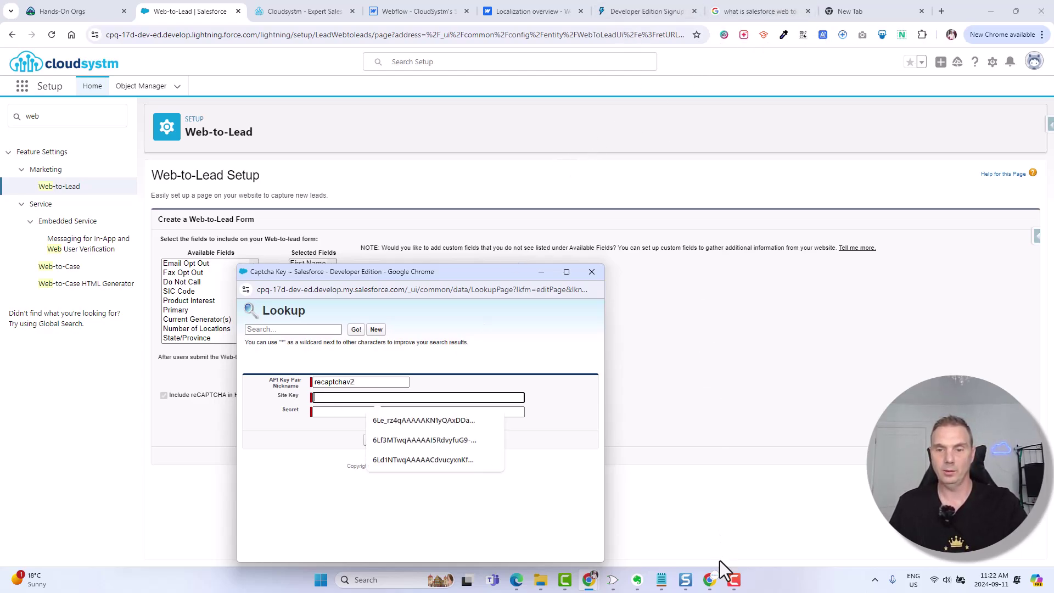
{"action": "left_click", "coordinate": [710, 580]}
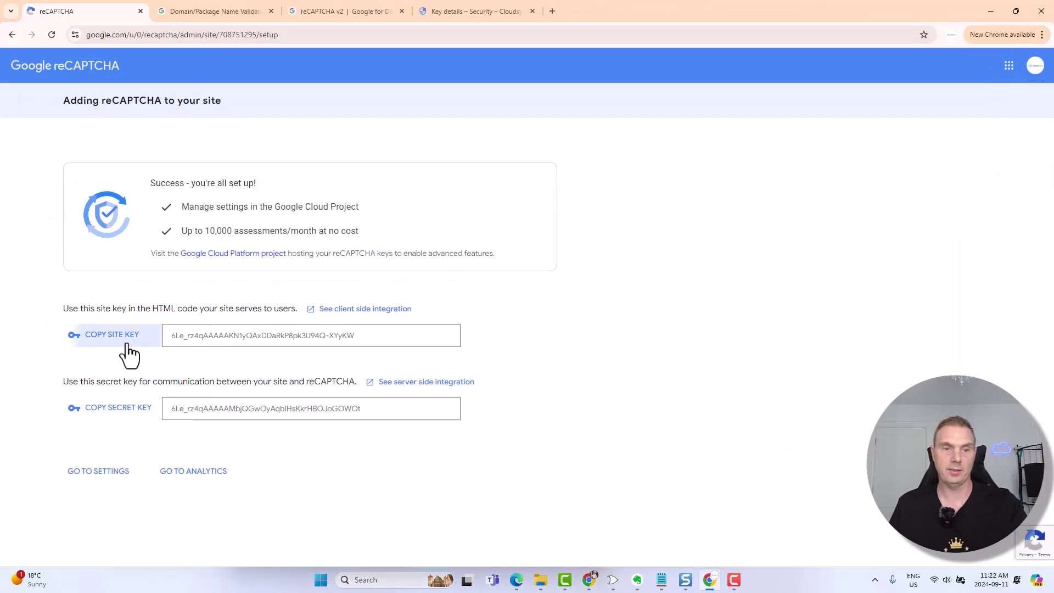
{"action": "left_click", "coordinate": [125, 340]}
{"action": "left_click", "coordinate": [1030, 14]}
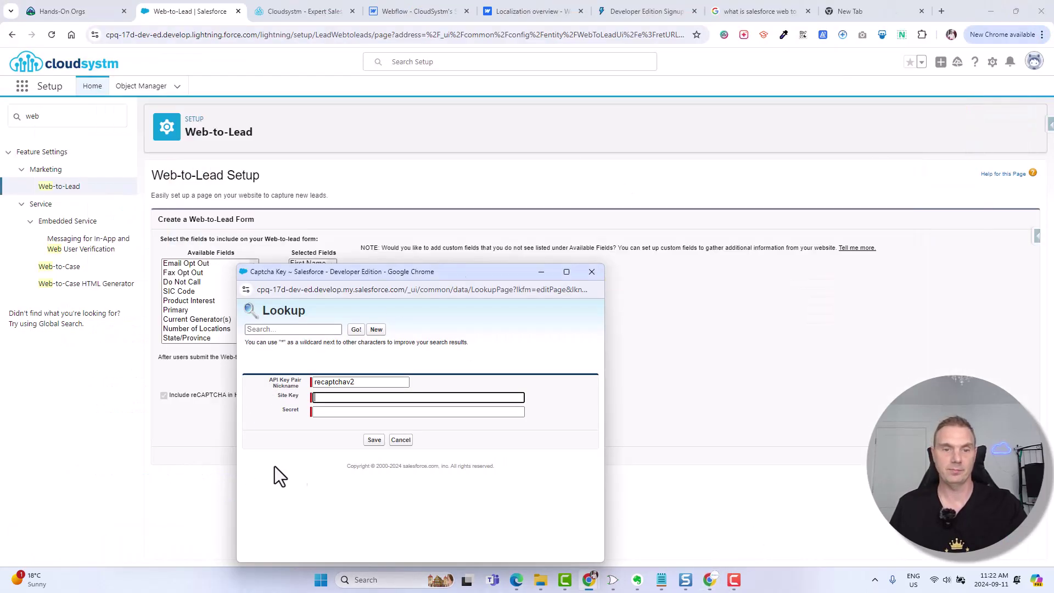
{"action": "key", "text": "ctrl+v"}
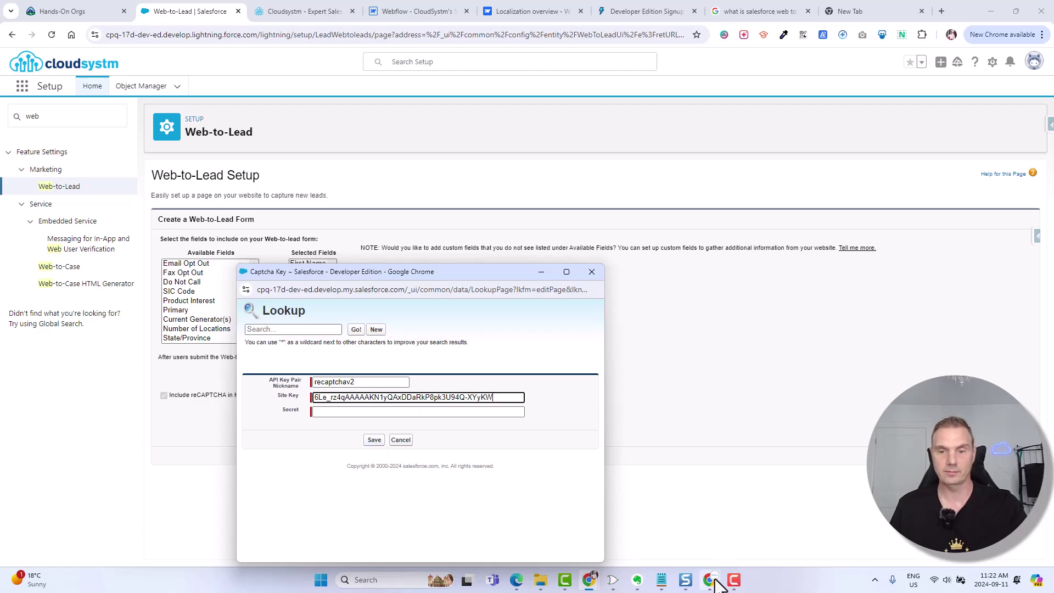
- Paste the Google reCAPTCHA secret key into the key pair and save it
{"action": "left_click", "coordinate": [710, 580]}
{"action": "left_click", "coordinate": [118, 409]}
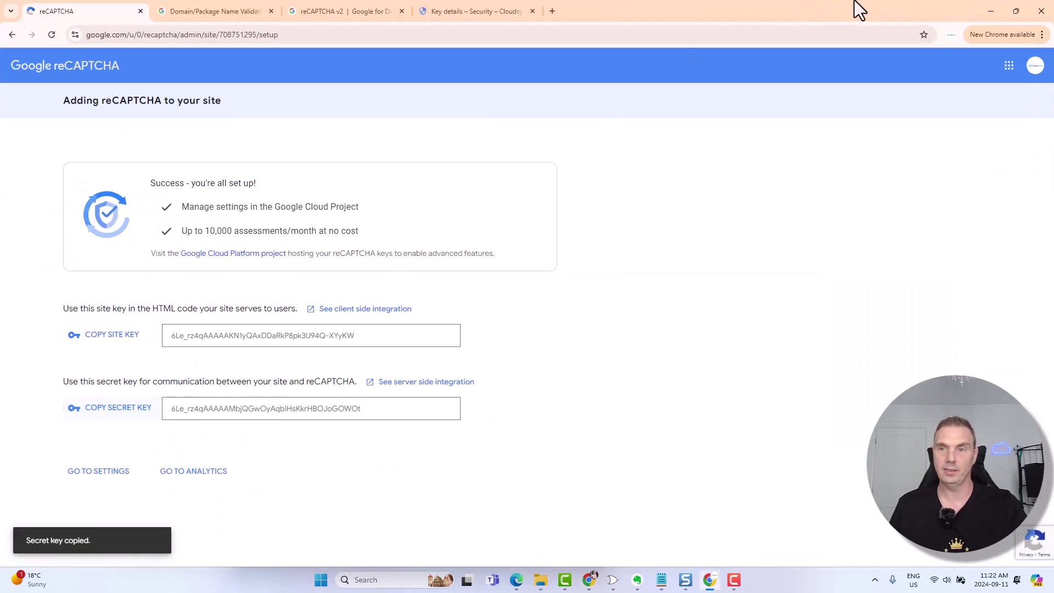
{"action": "left_click", "coordinate": [983, 18]}
{"action": "left_click", "coordinate": [328, 412]}
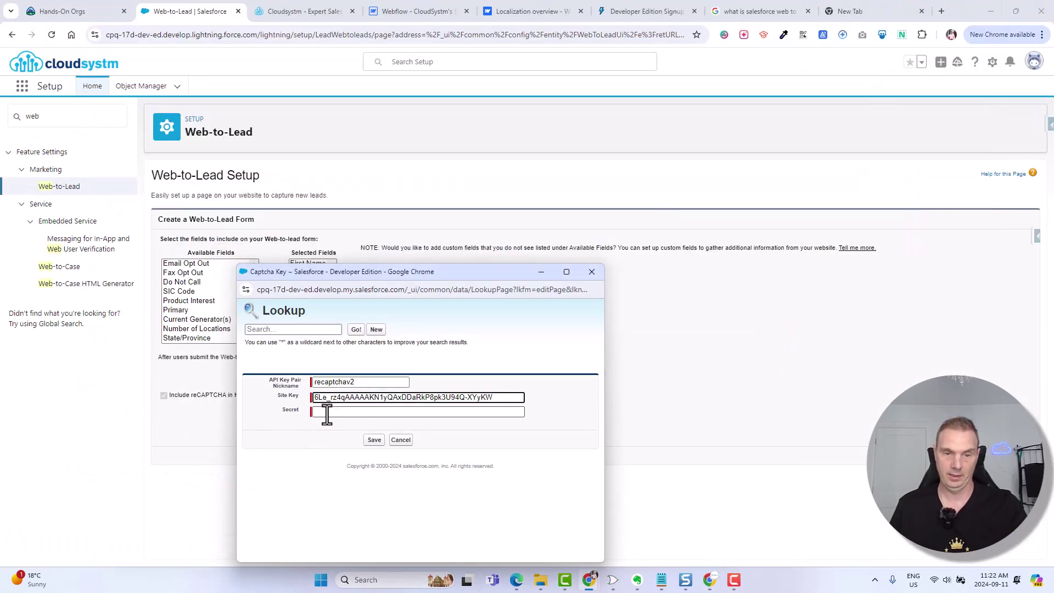
{"action": "key", "text": "ctrl+v"}
{"action": "left_click", "coordinate": [374, 440]}
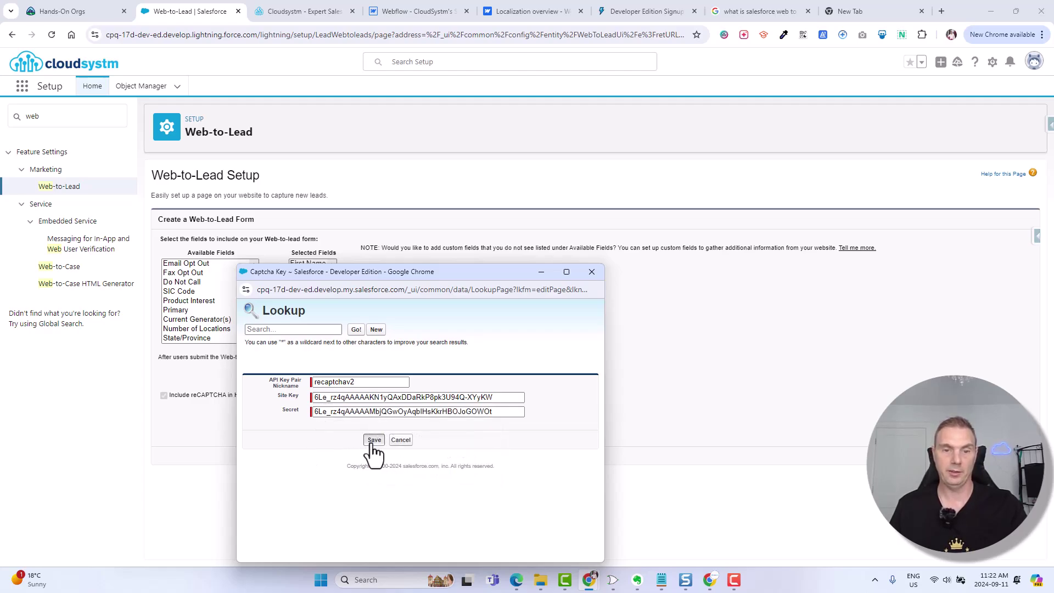
{"action": "left_click", "coordinate": [394, 451]}
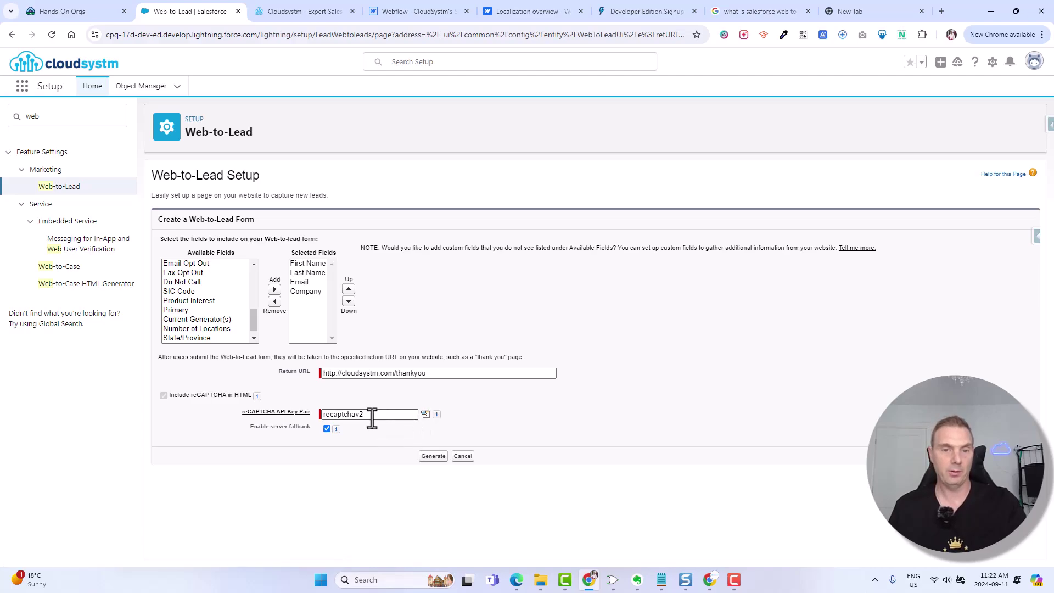
- Confirm the recaptchav2 key pair is attached and generate the Web-to-Lead form HTML
{"action": "left_click", "coordinate": [425, 414]}
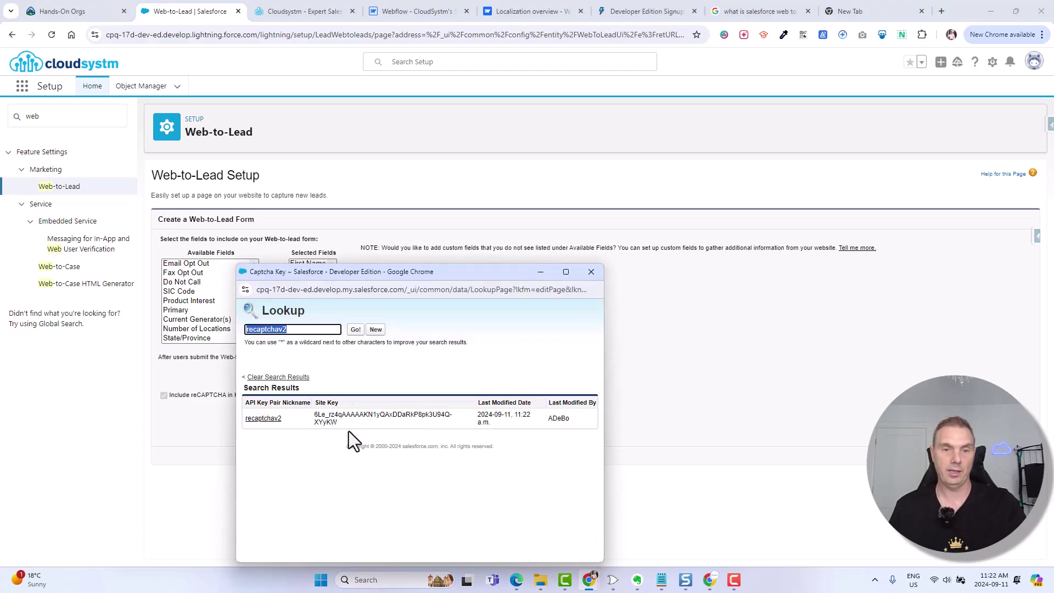
{"action": "left_click", "coordinate": [591, 272]}
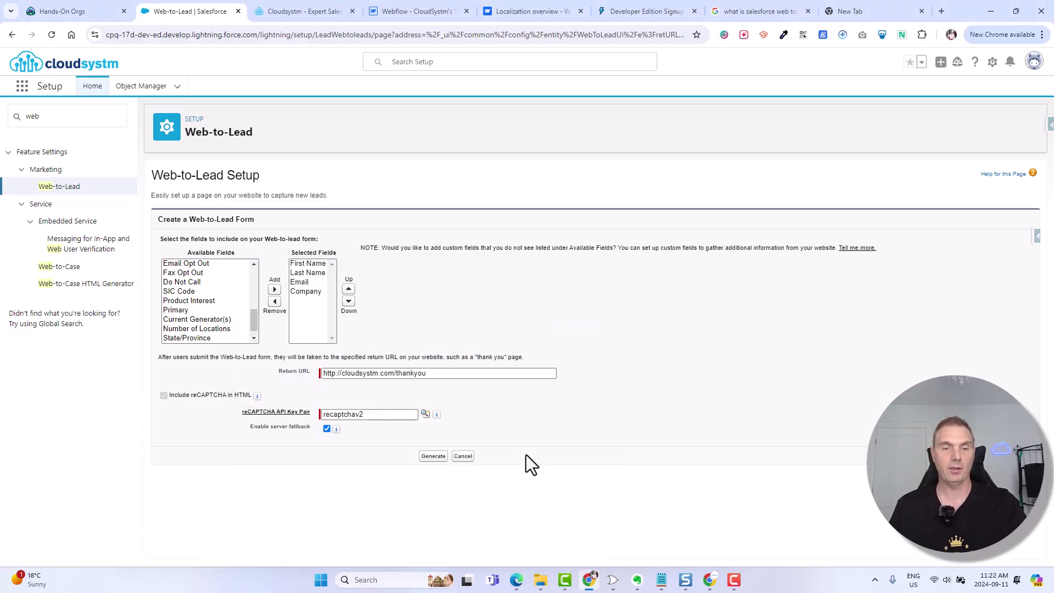
{"action": "left_click", "coordinate": [432, 457]}
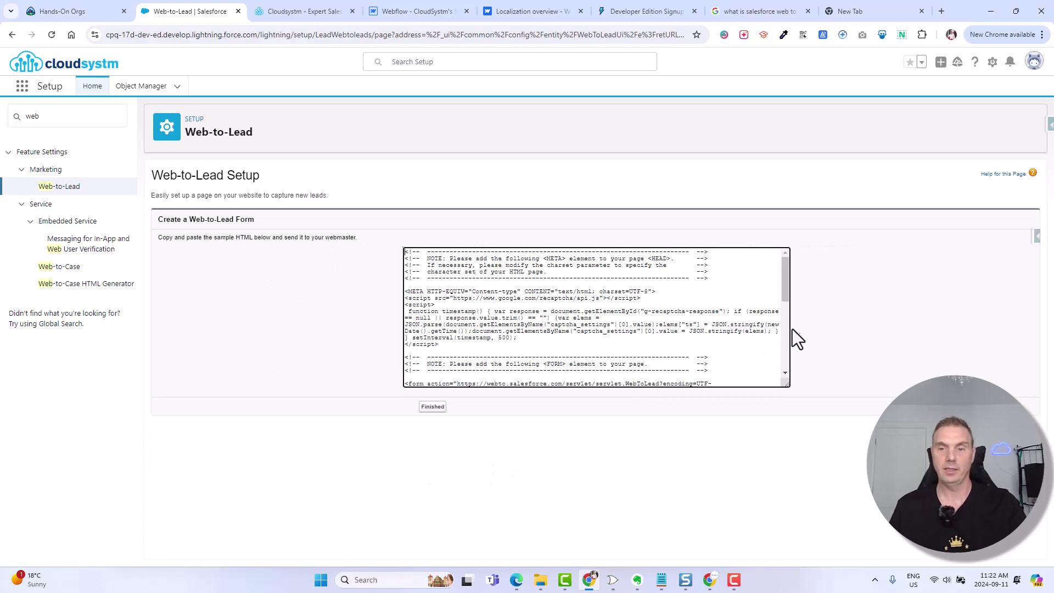
- Select the generated code from the top through the first </script>
{"action": "left_click", "coordinate": [585, 339]}
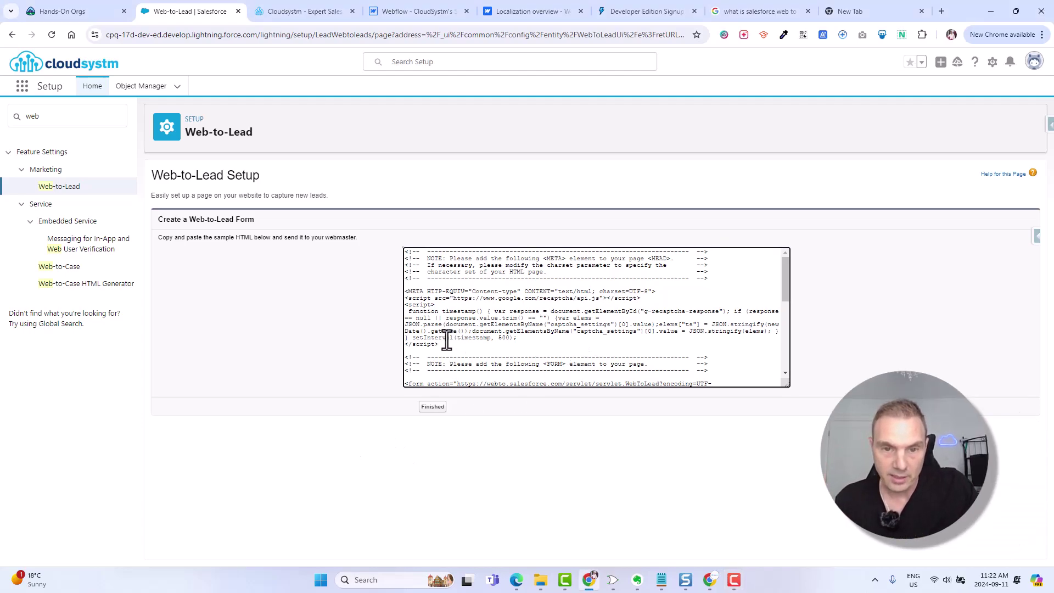
{"action": "left_click_drag", "start_coordinate": [450, 337], "coordinate": [395, 243]}
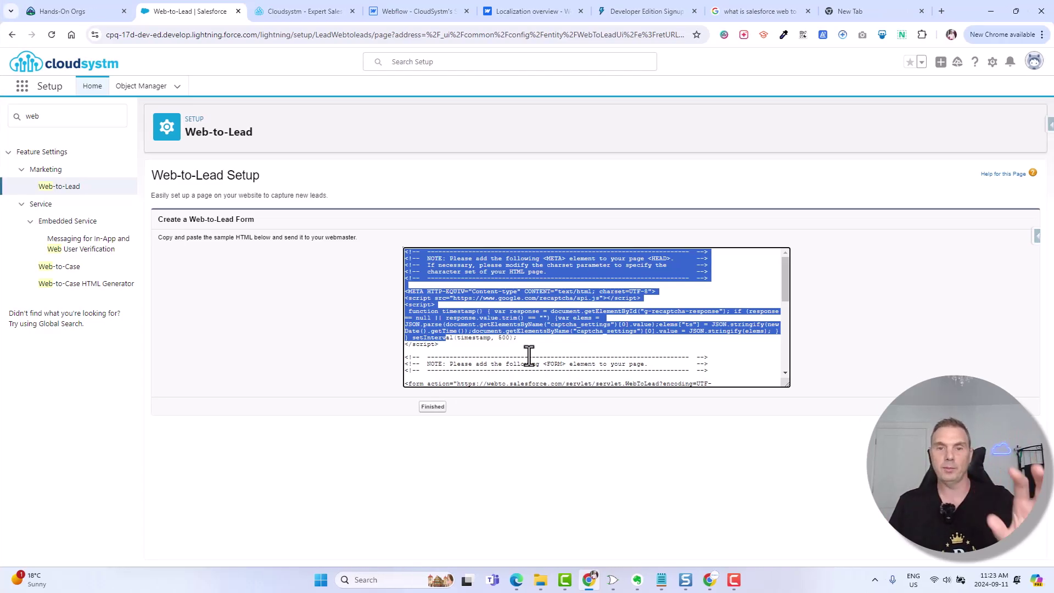
{"action": "left_click", "coordinate": [478, 337]}
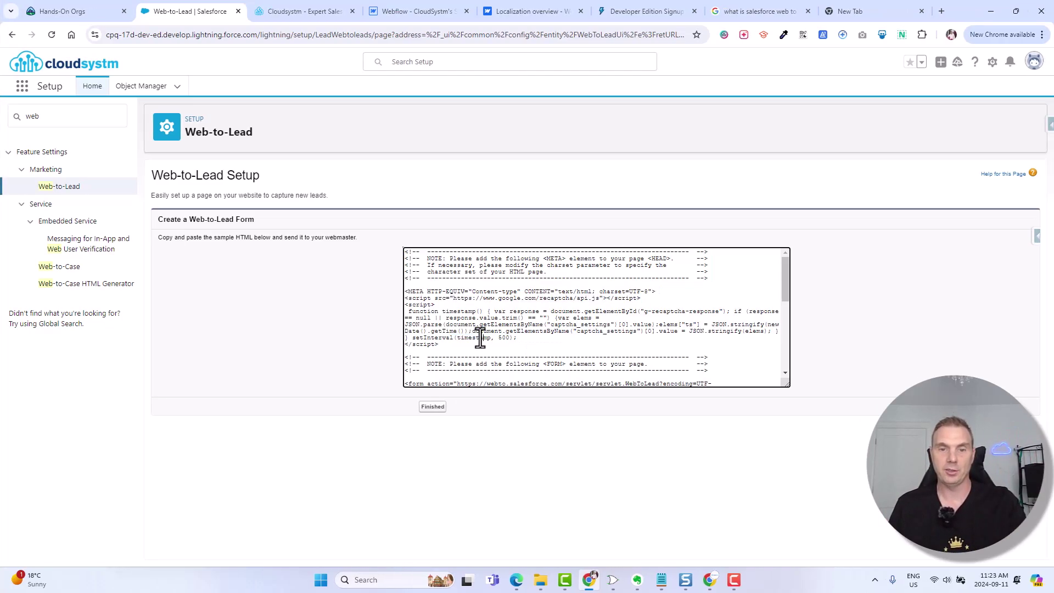
{"action": "left_click_drag", "start_coordinate": [441, 345], "coordinate": [393, 246]}
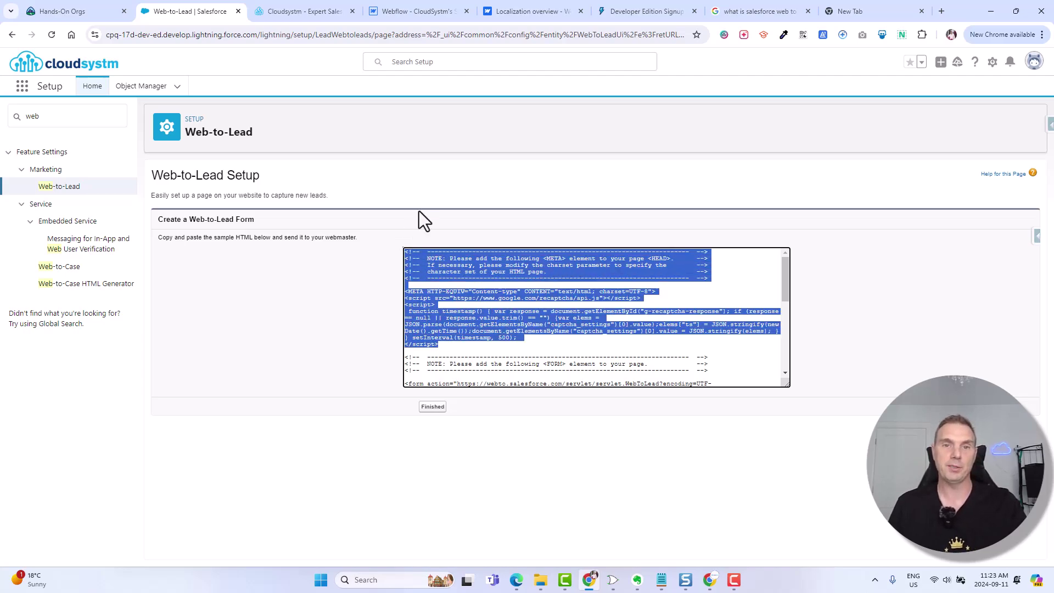
- In the Webflow designer, open the Home page, scroll to the Let's talk form and reopen Pages
{"action": "left_click", "coordinate": [404, 12]}
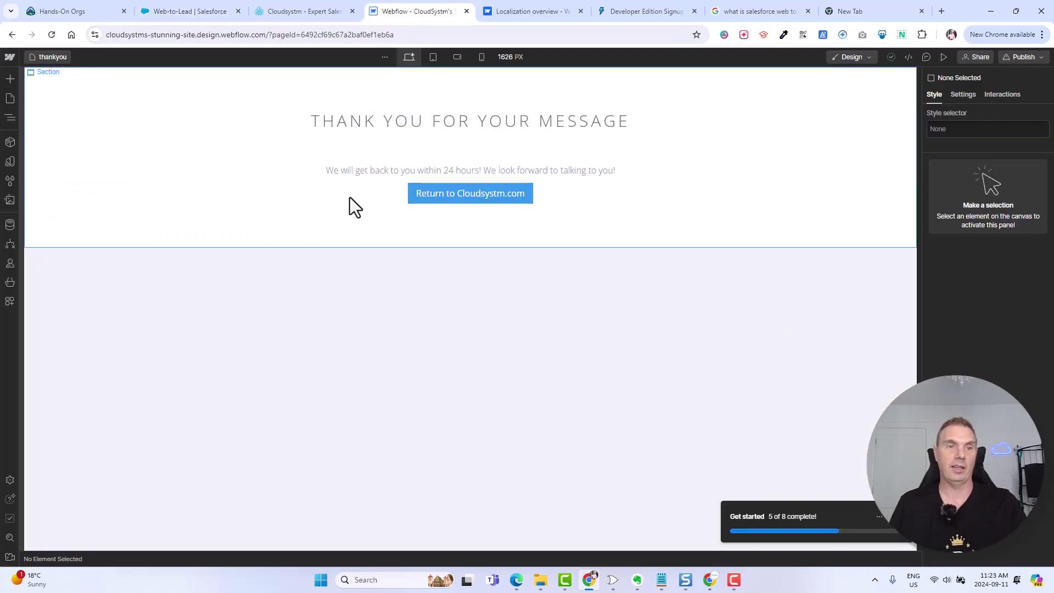
{"action": "left_click", "coordinate": [9, 99]}
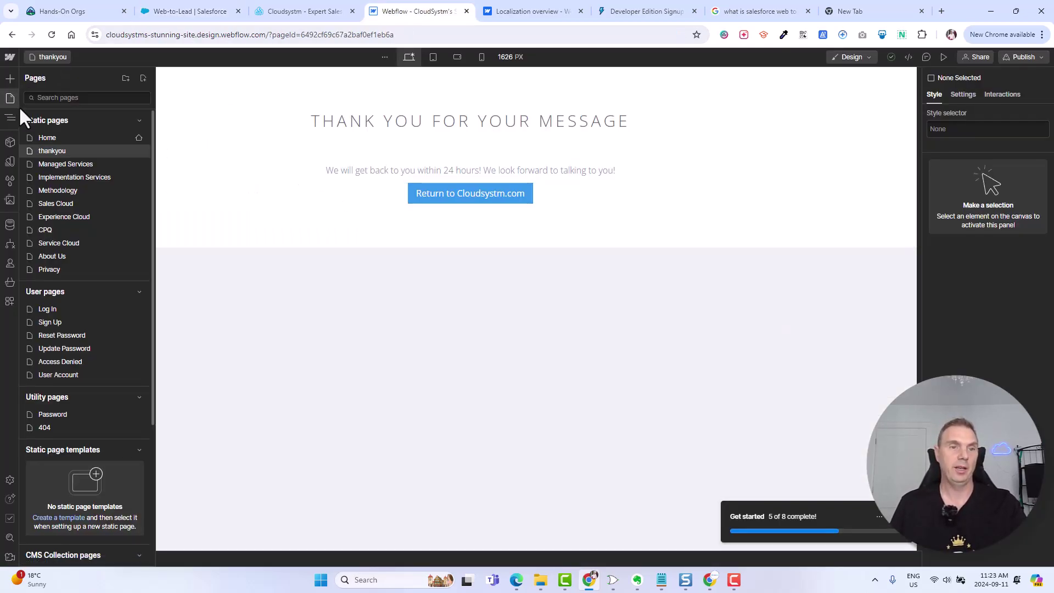
{"action": "left_click", "coordinate": [57, 138]}
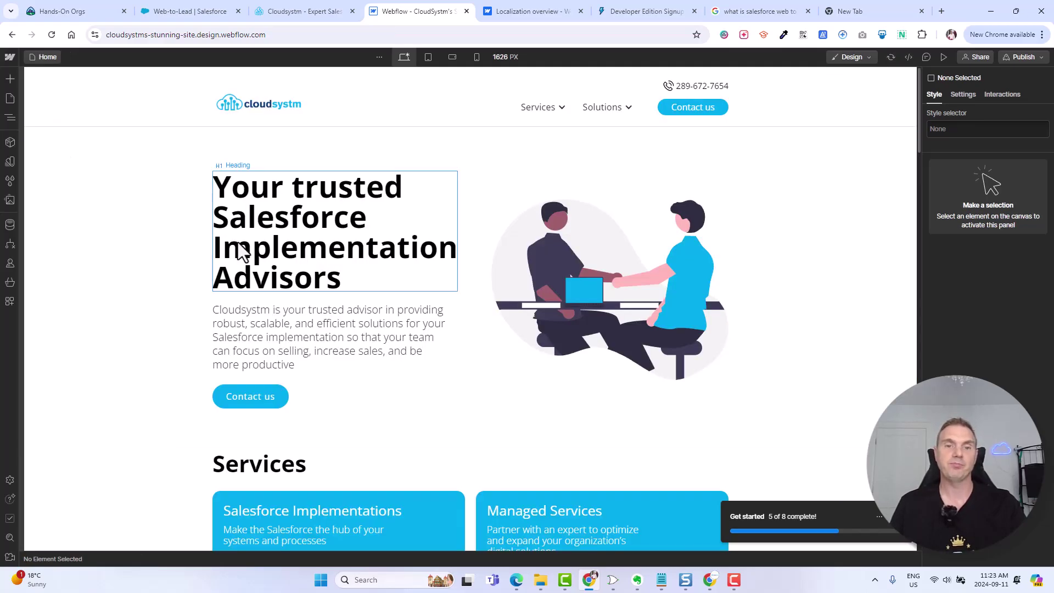
{"action": "scroll", "coordinate": [588, 225], "scroll_direction": "down", "scroll_amount": 5}
{"action": "scroll", "coordinate": [588, 226], "scroll_direction": "down", "scroll_amount": 15}
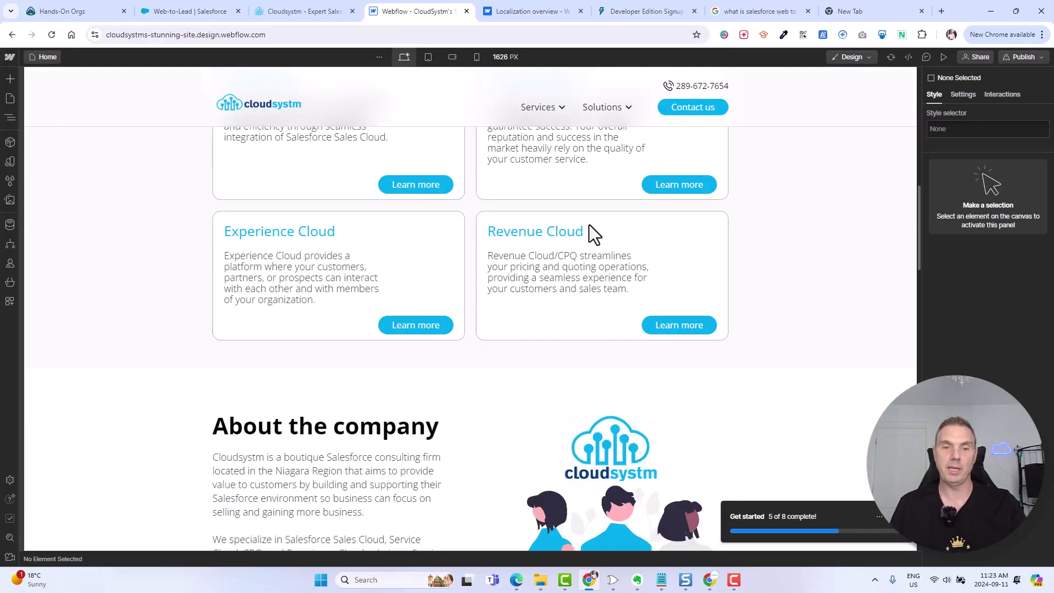
{"action": "scroll", "coordinate": [589, 225], "scroll_direction": "down", "scroll_amount": 6}
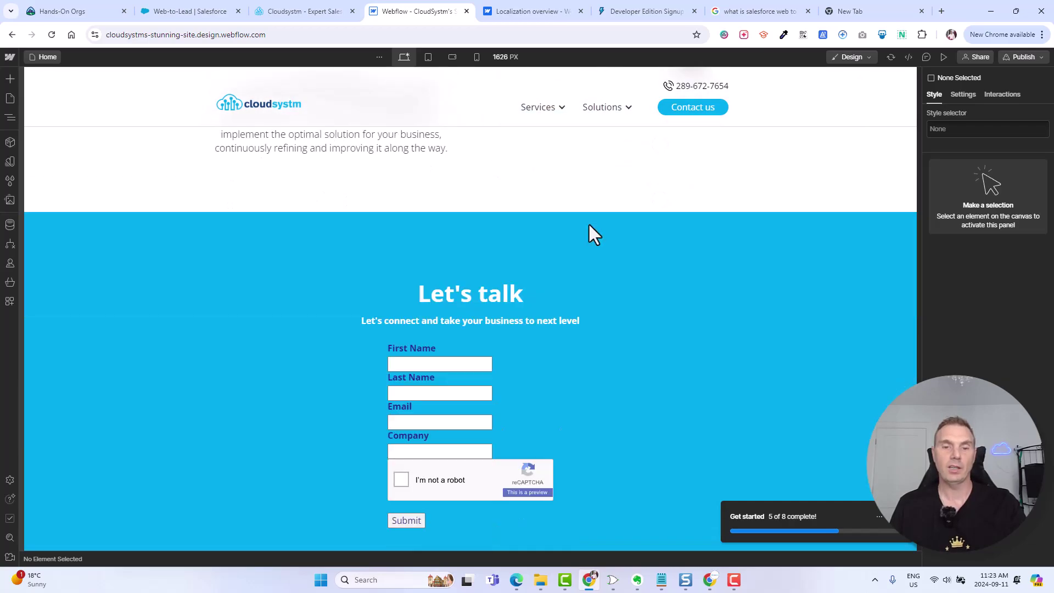
{"action": "left_click", "coordinate": [9, 99]}
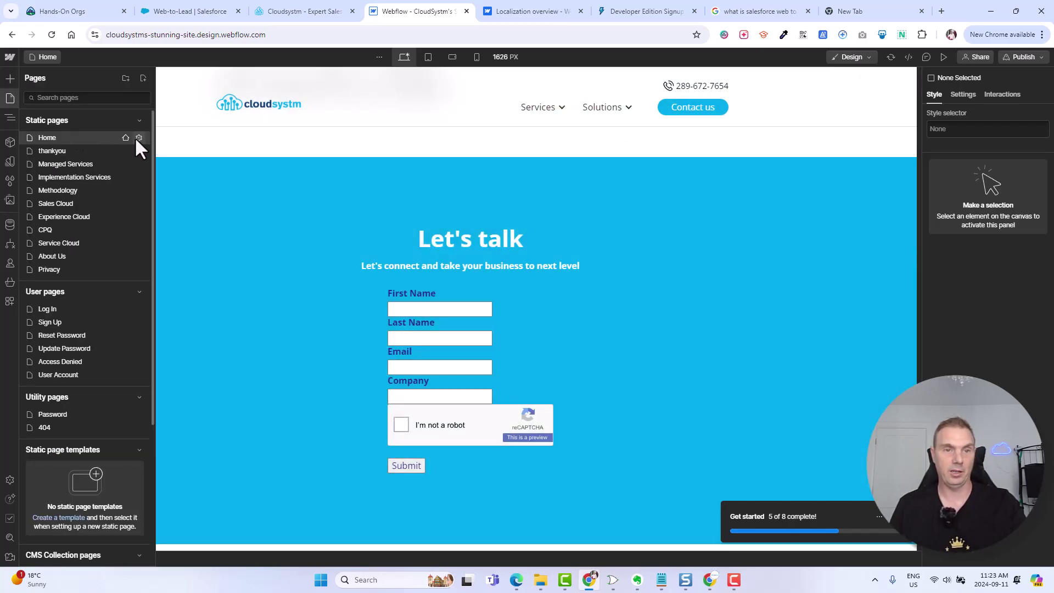
- Open the Home page settings and find the Inside <head> tag custom code
{"action": "left_click", "coordinate": [137, 138]}
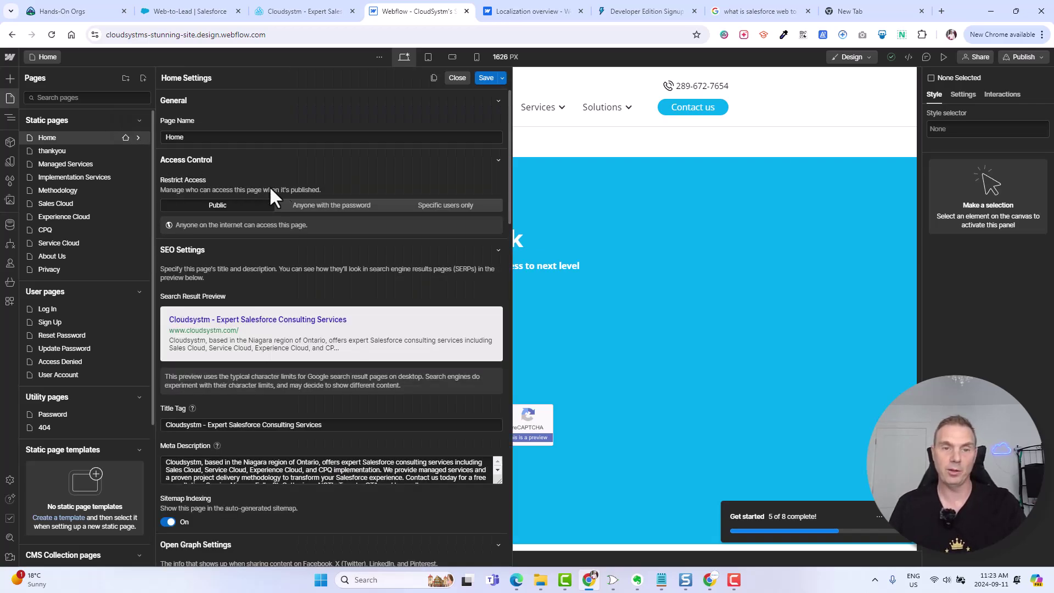
{"action": "scroll", "coordinate": [354, 222], "scroll_direction": "down", "scroll_amount": 10}
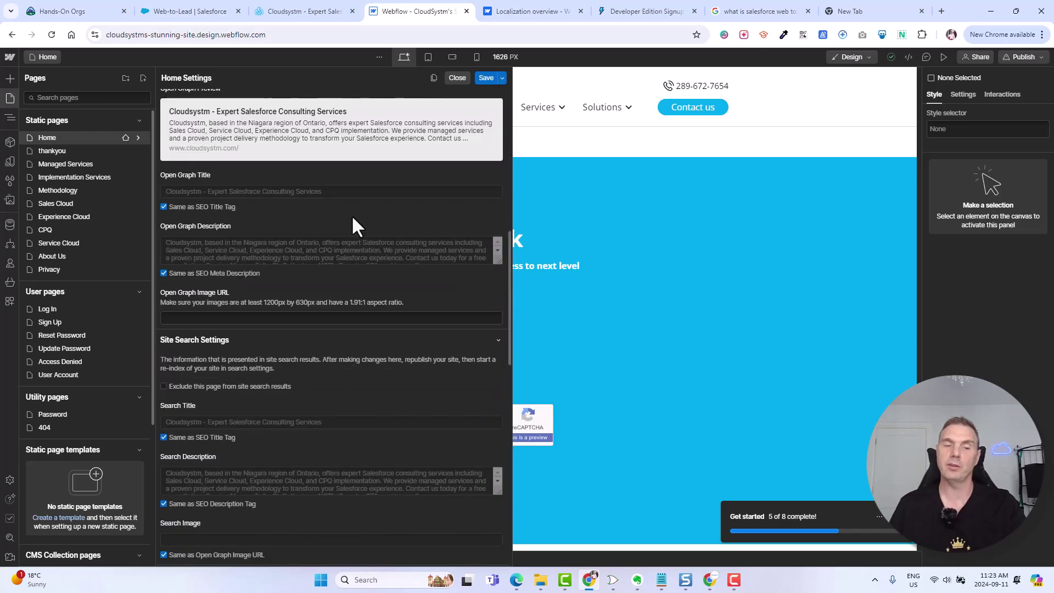
{"action": "scroll", "coordinate": [354, 222], "scroll_direction": "down", "scroll_amount": 7}
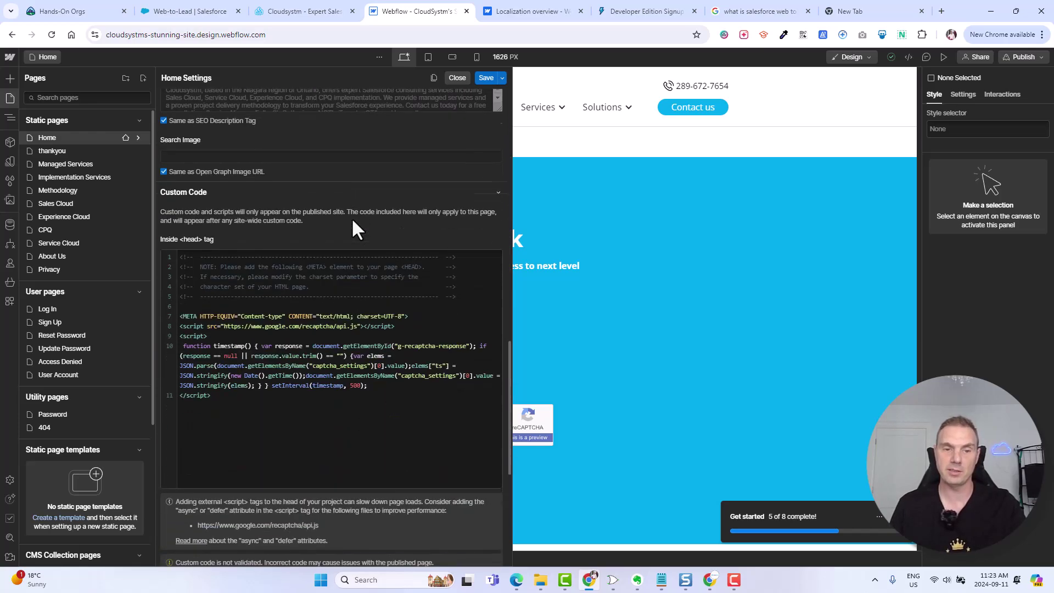
{"action": "scroll", "coordinate": [351, 218], "scroll_direction": "down", "scroll_amount": 1}
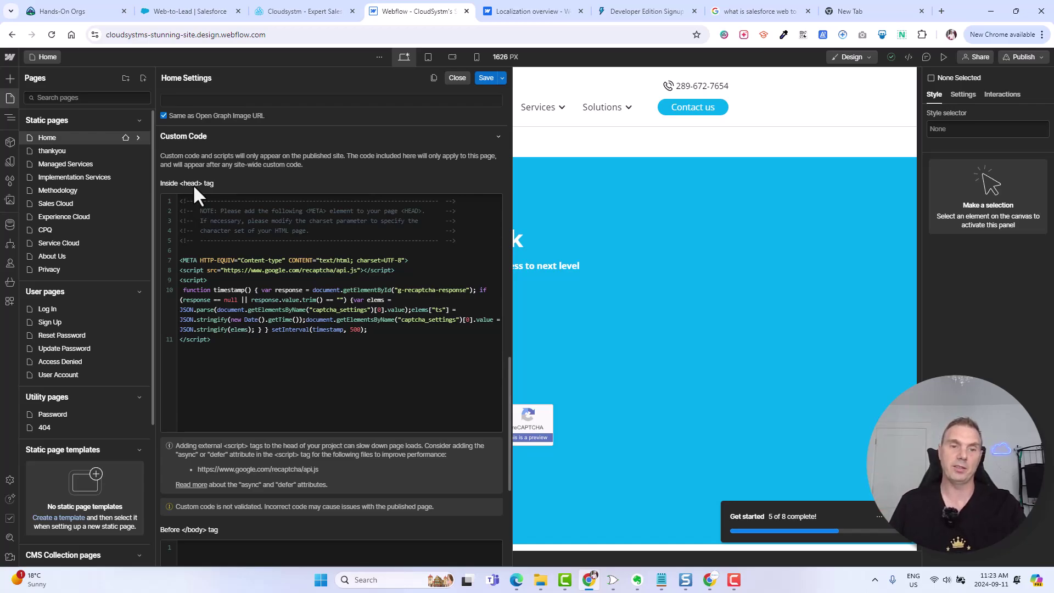
{"action": "left_click_drag", "start_coordinate": [225, 340], "coordinate": [163, 194]}
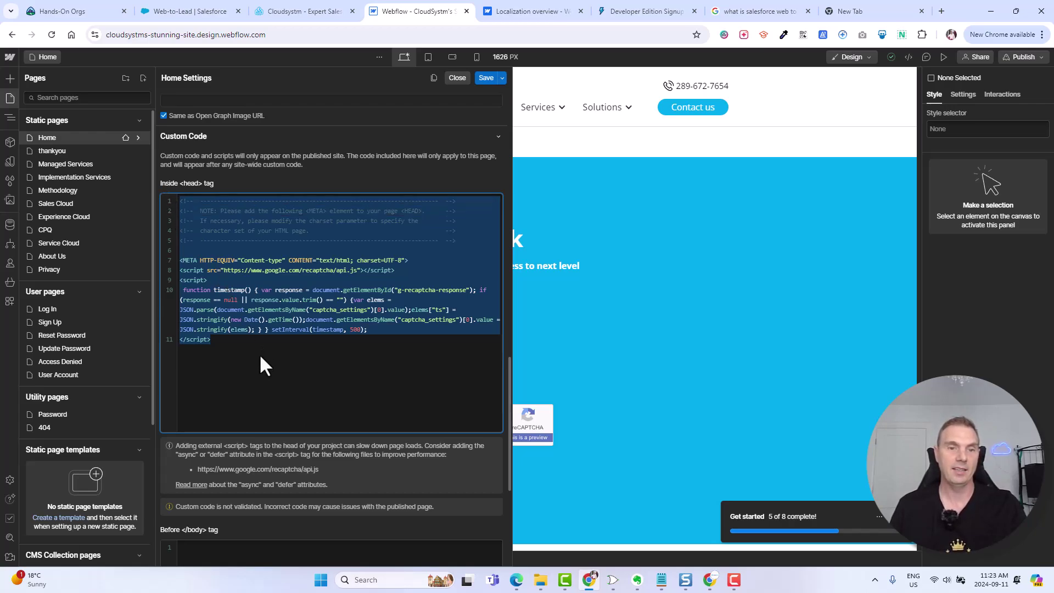
{"action": "left_click", "coordinate": [241, 341]}
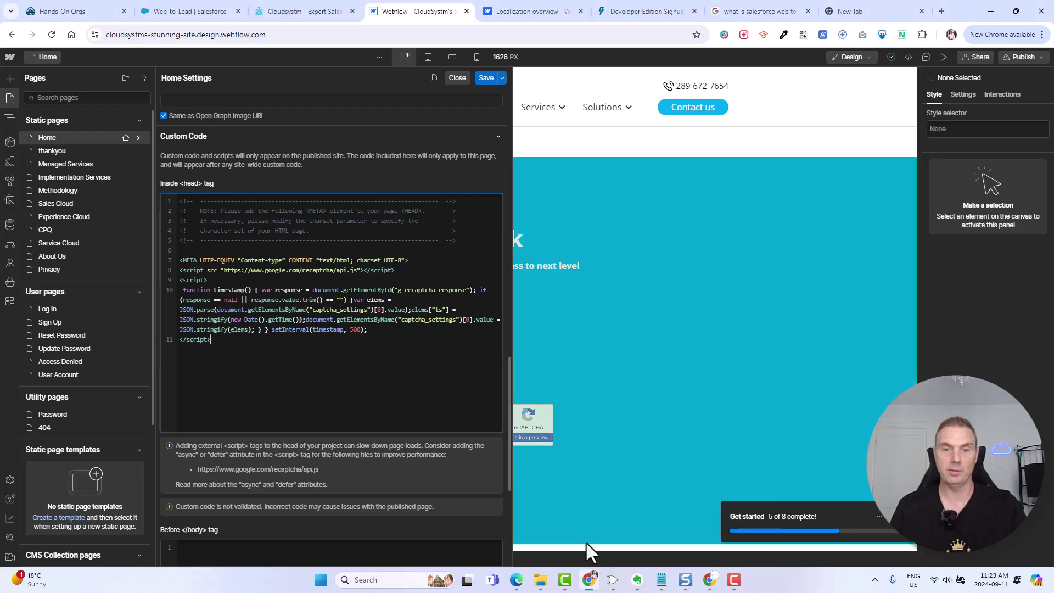
- Copy the selected reCAPTCHA head script from the Salesforce Web-to-Lead page
{"action": "left_click", "coordinate": [193, 9]}
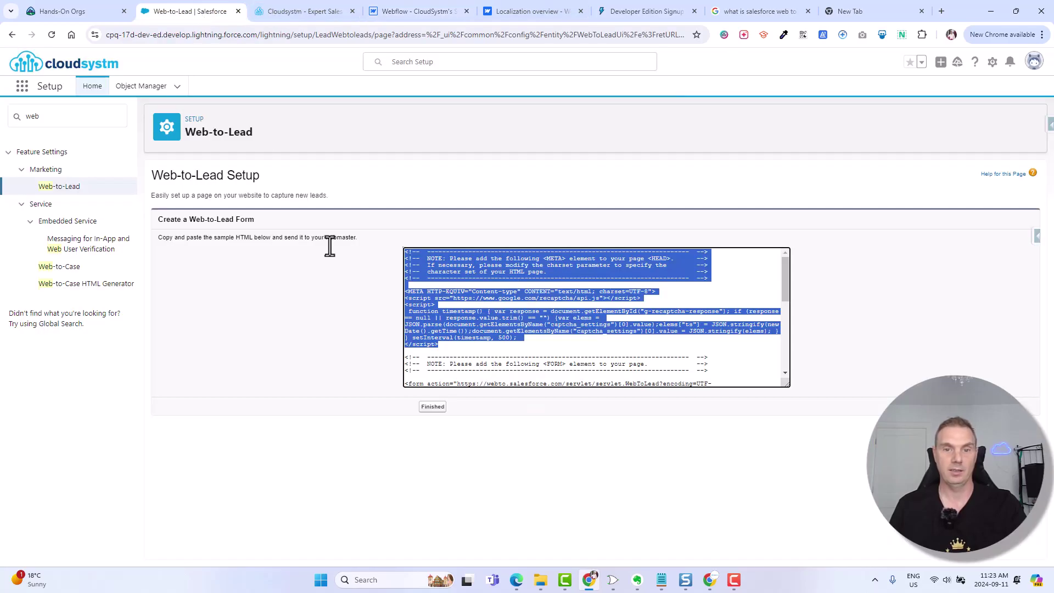
{"action": "right_click", "coordinate": [490, 322]}
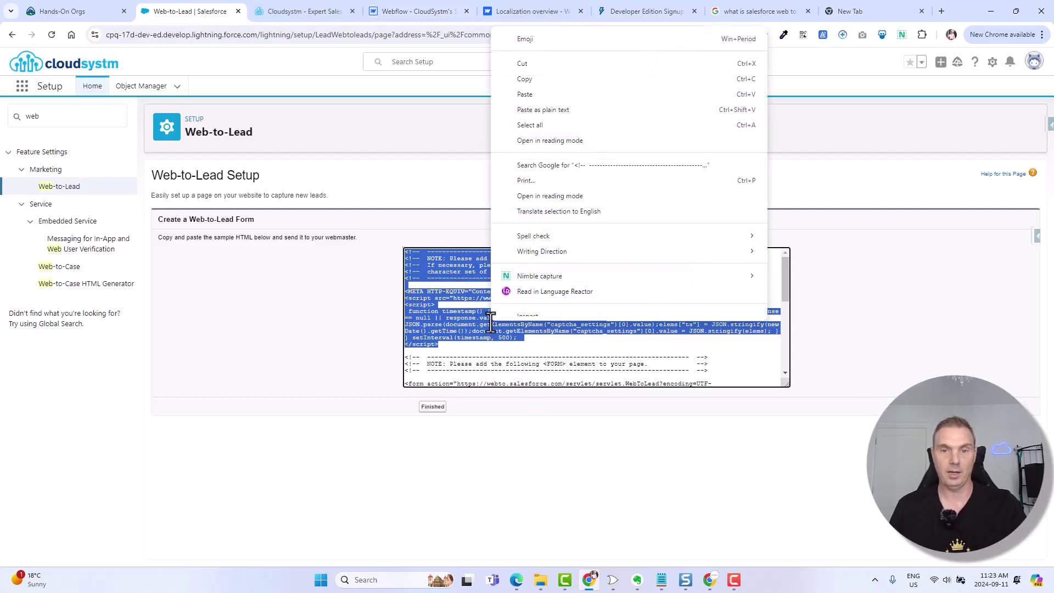
{"action": "left_click", "coordinate": [535, 80]}
{"action": "left_click", "coordinate": [526, 15]}
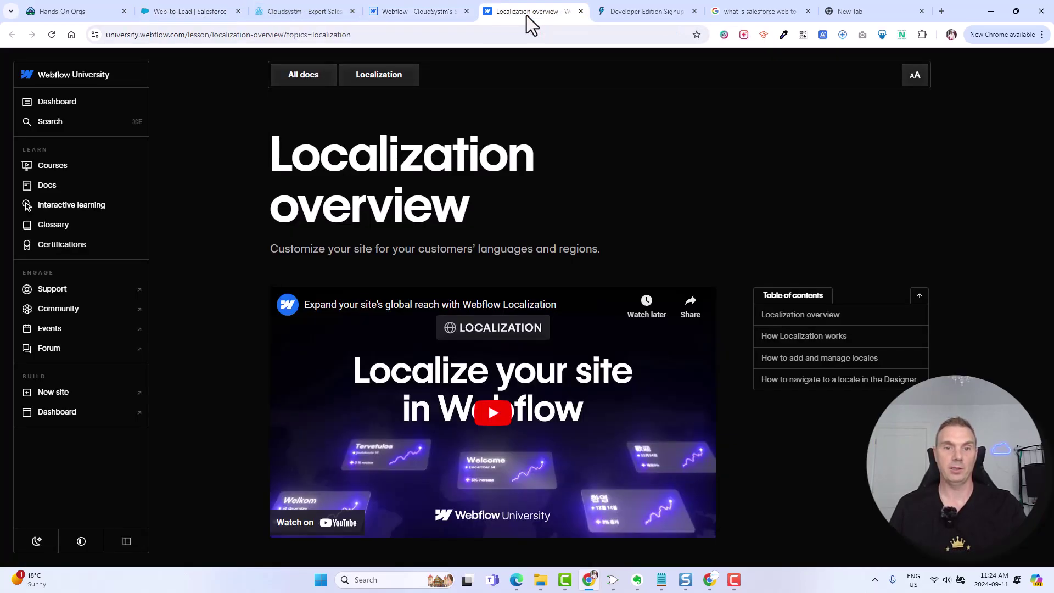
{"action": "left_click", "coordinate": [424, 10]}
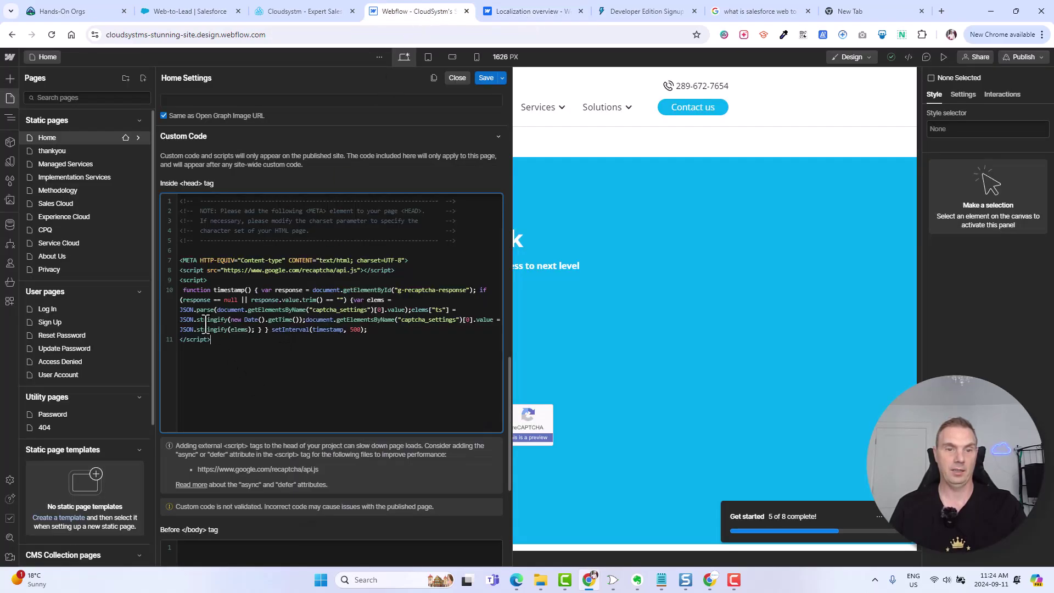
- Replace the Home page's head custom code with the copied script and save the settings
{"action": "left_click_drag", "start_coordinate": [211, 342], "coordinate": [160, 198]}
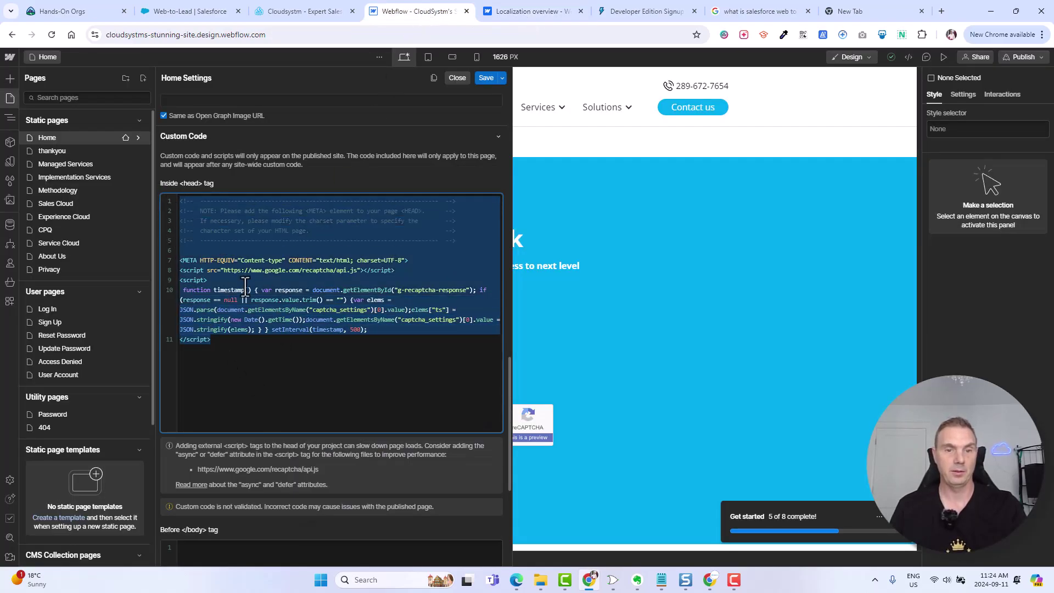
{"action": "left_click", "coordinate": [313, 391]}
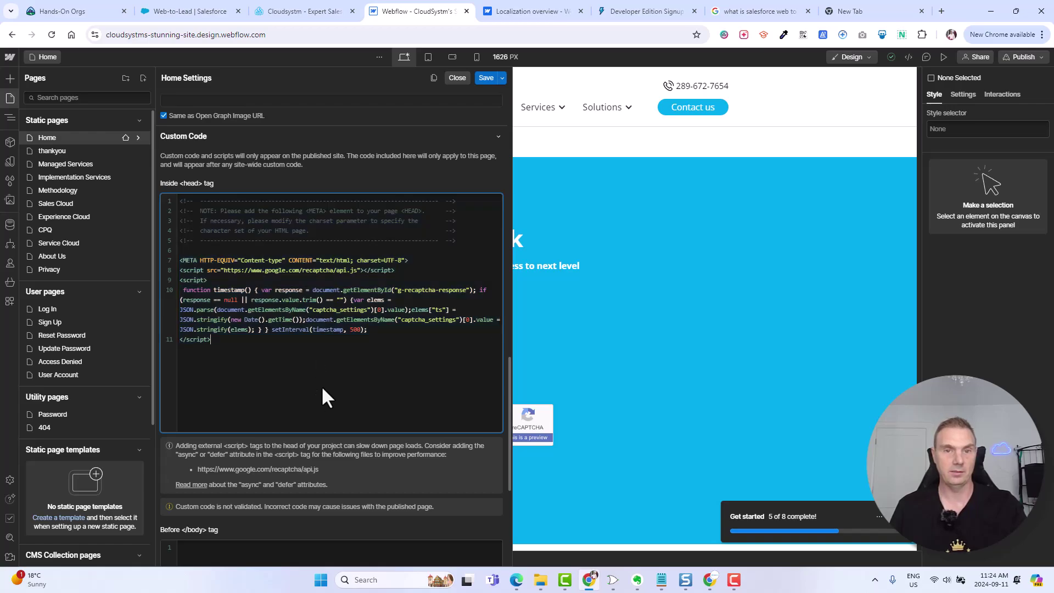
{"action": "key", "text": "ctrl+a"}
{"action": "key", "text": "ctrl+c"}
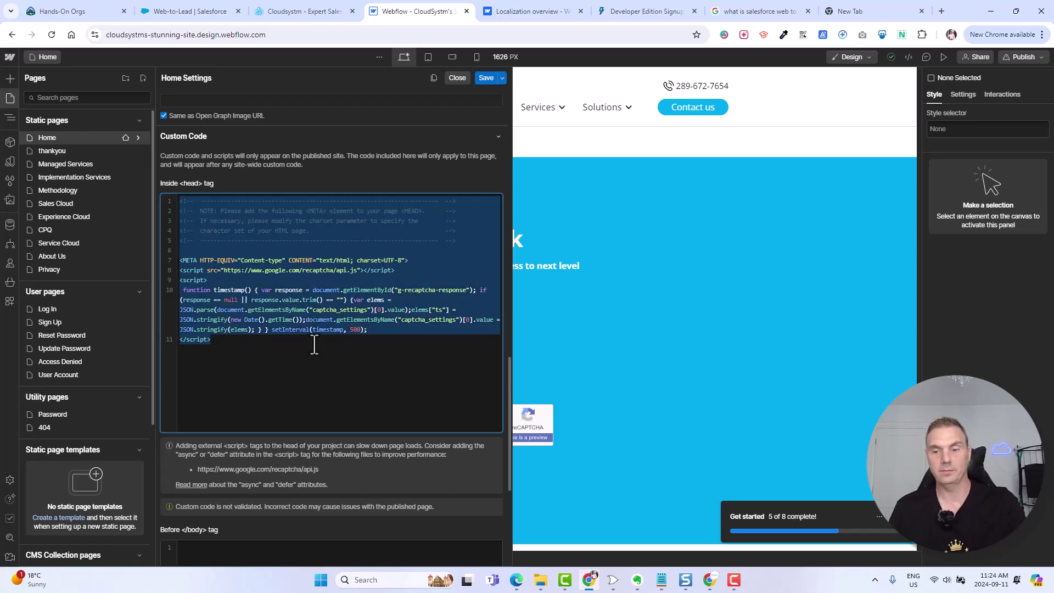
{"action": "key", "text": "BackSpace"}
{"action": "key", "text": "ctrl+v"}
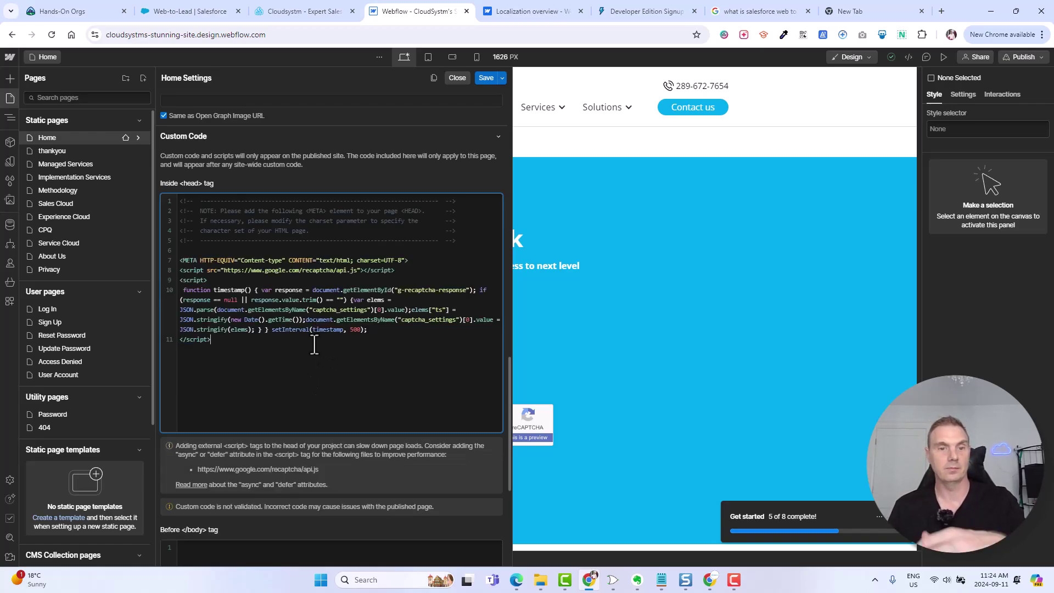
{"action": "left_click", "coordinate": [486, 78]}
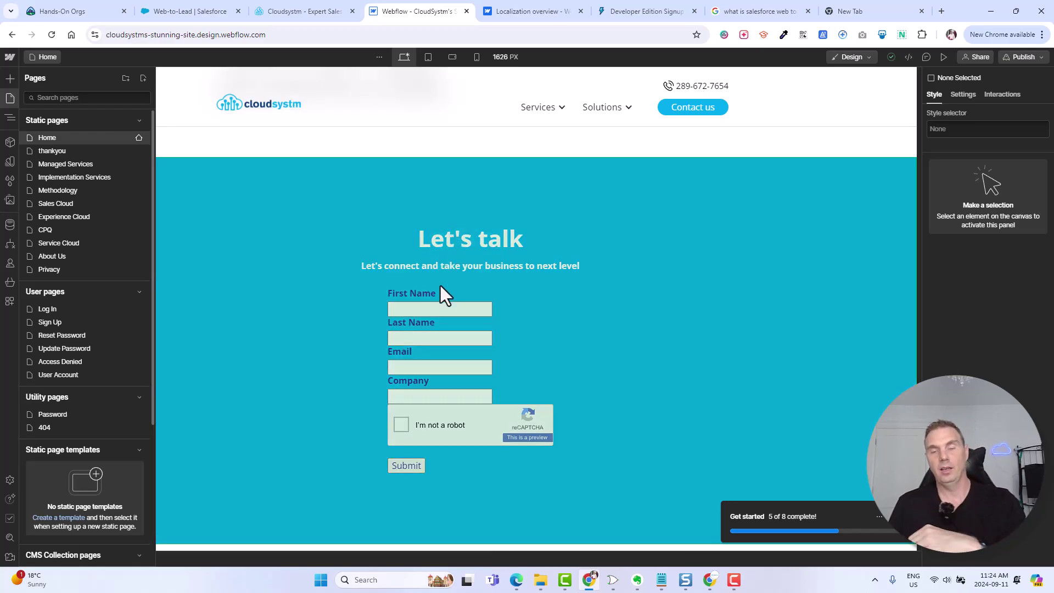
- Select the Web-to-Lead form HTML from below the head script through </form>, then return to Webflow
{"action": "left_click", "coordinate": [198, 7]}
{"action": "scroll", "coordinate": [528, 333], "scroll_direction": "down", "scroll_amount": 2}
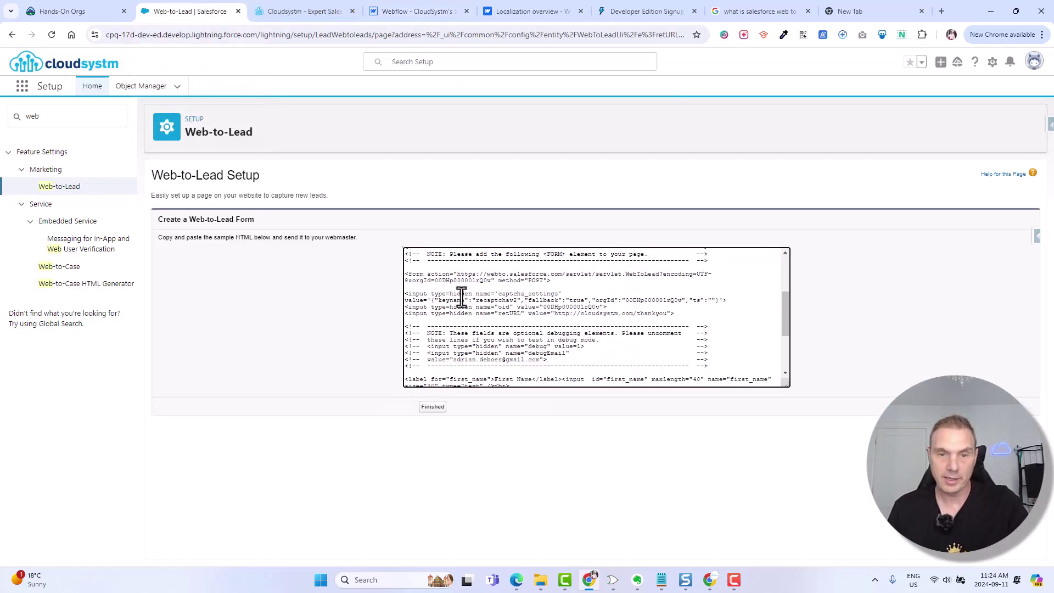
{"action": "scroll", "coordinate": [406, 274], "scroll_direction": "up", "scroll_amount": 1}
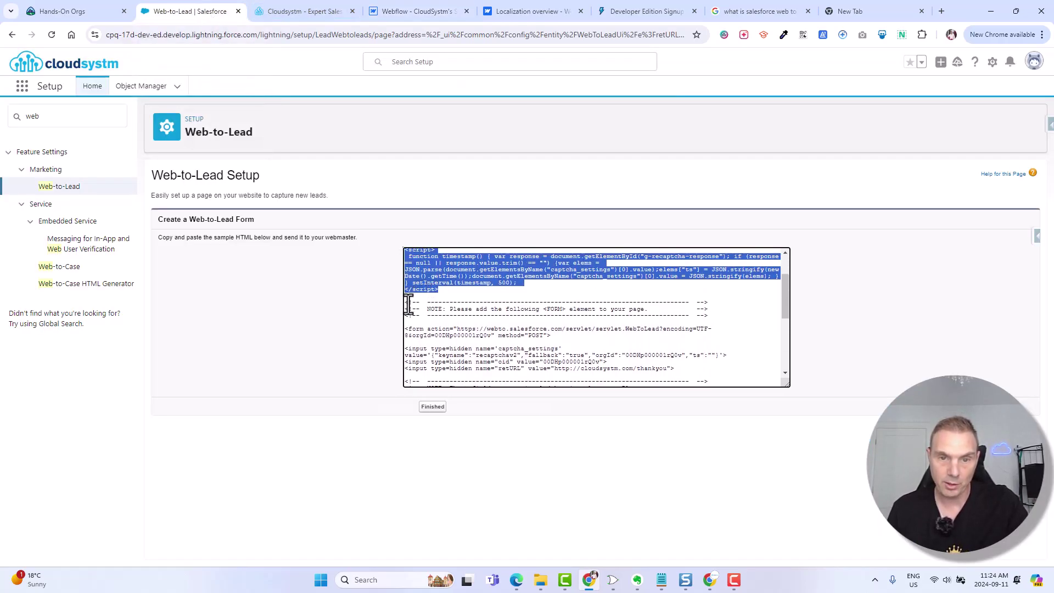
{"action": "left_click_drag", "start_coordinate": [407, 304], "coordinate": [582, 407]}
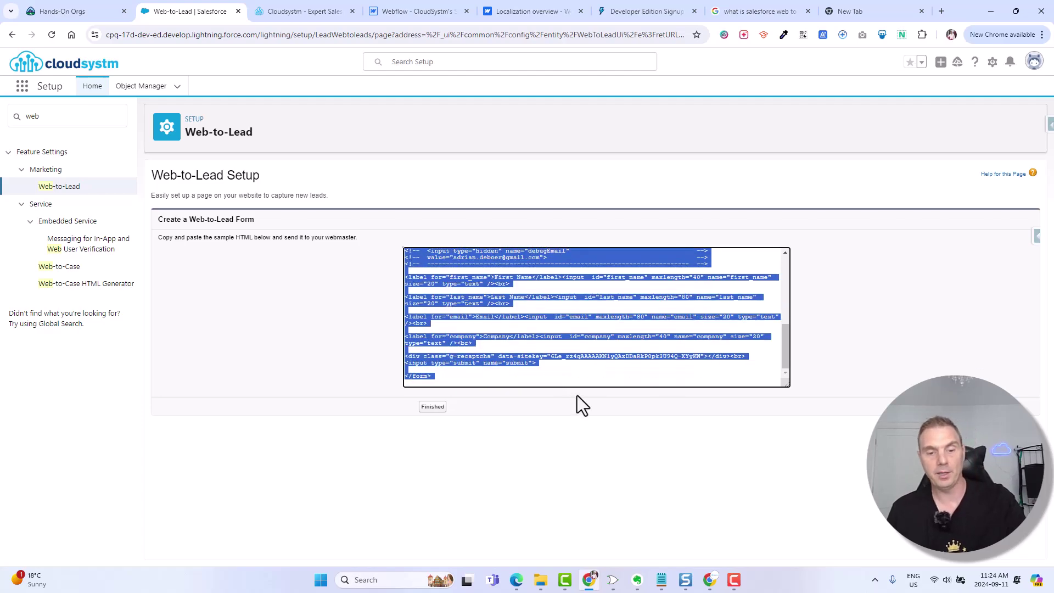
{"action": "left_click", "coordinate": [421, 14]}
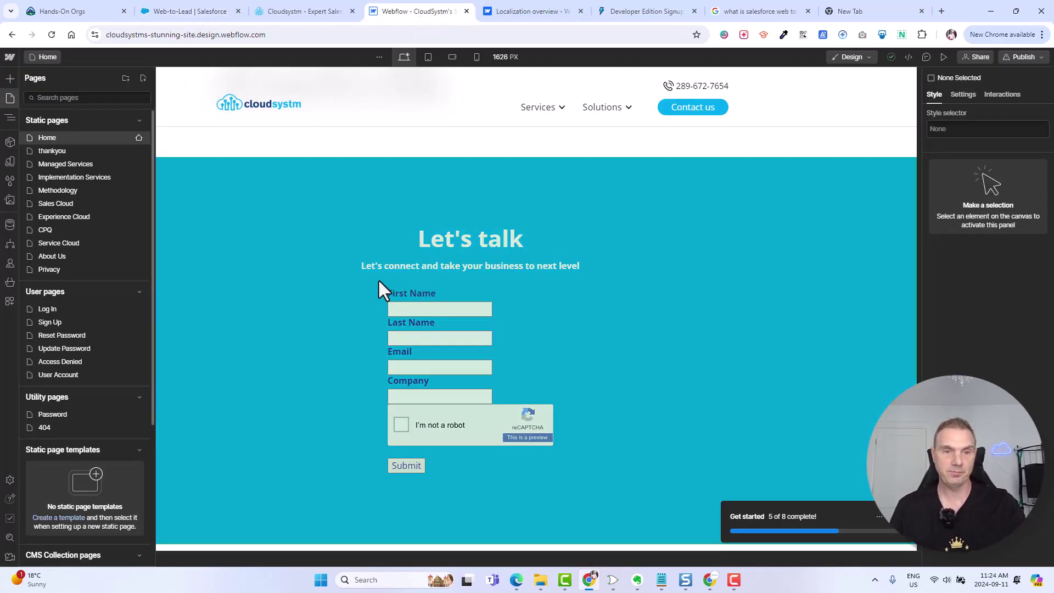
- Open the Contact form component's Code Embed element in the Code Embed Editor
{"action": "left_click", "coordinate": [256, 221]}
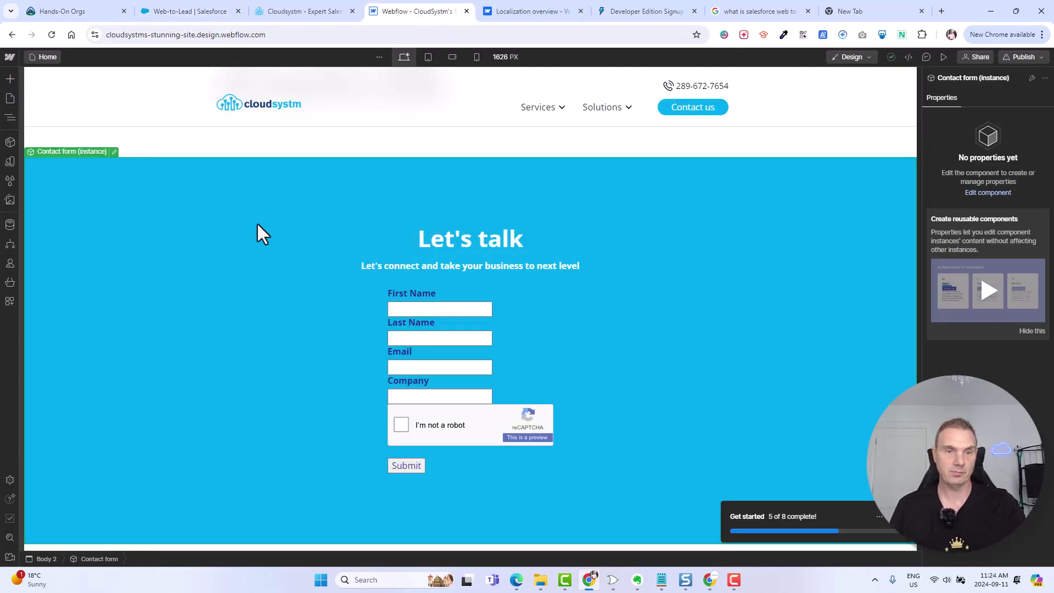
{"action": "left_click", "coordinate": [115, 152]}
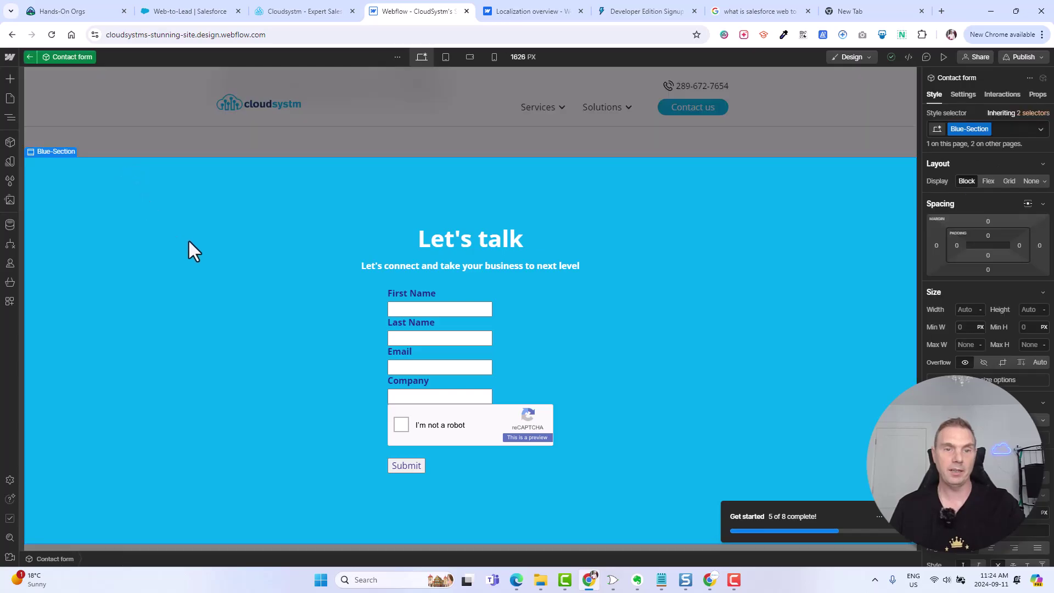
{"action": "left_click", "coordinate": [380, 260]}
{"action": "left_click", "coordinate": [439, 306]}
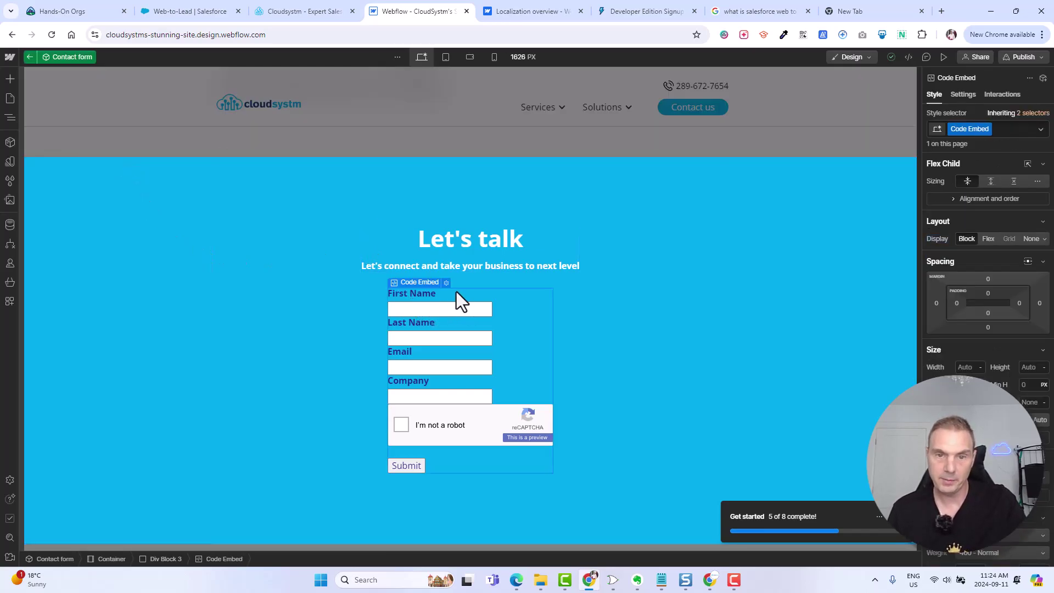
{"action": "scroll", "coordinate": [457, 292], "scroll_direction": "down", "scroll_amount": 1}
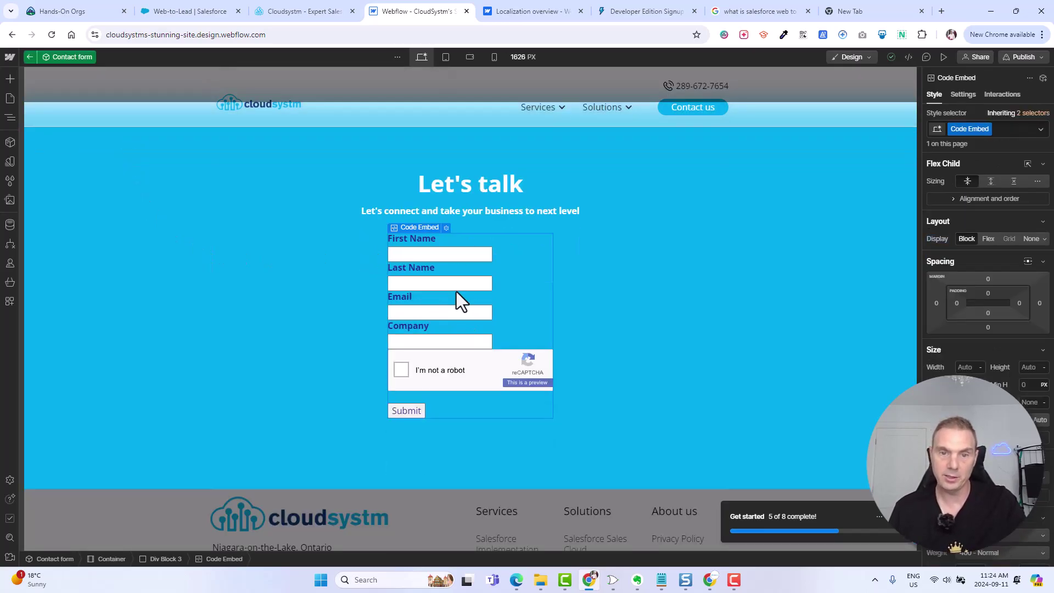
{"action": "left_click", "coordinate": [445, 229]}
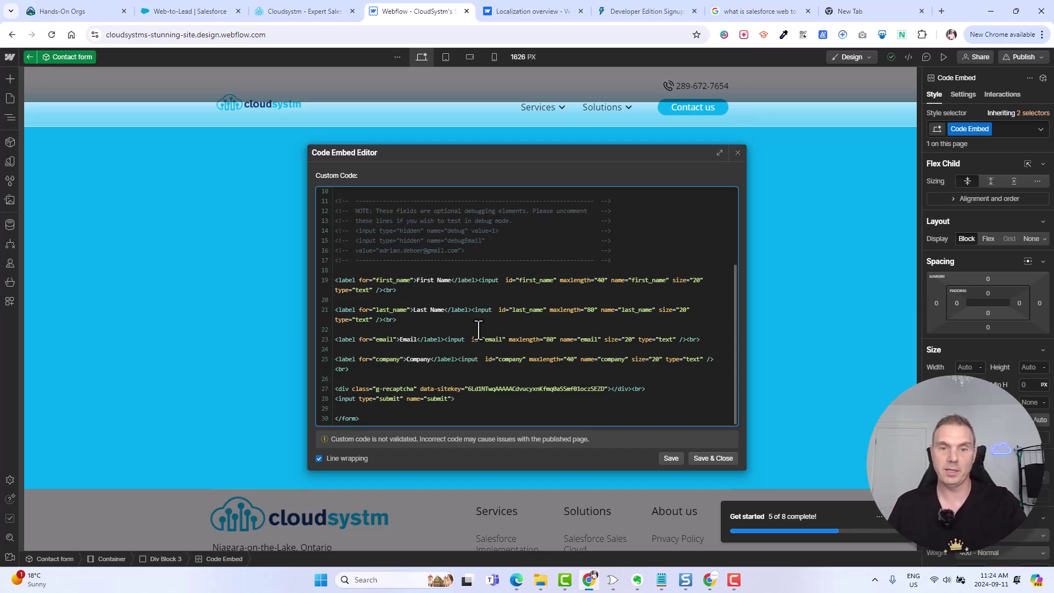
- Replace the embed's HTML with the Salesforce Web-to-Lead form code, check the field ids, and save
{"action": "key", "text": "ctrl+a"}
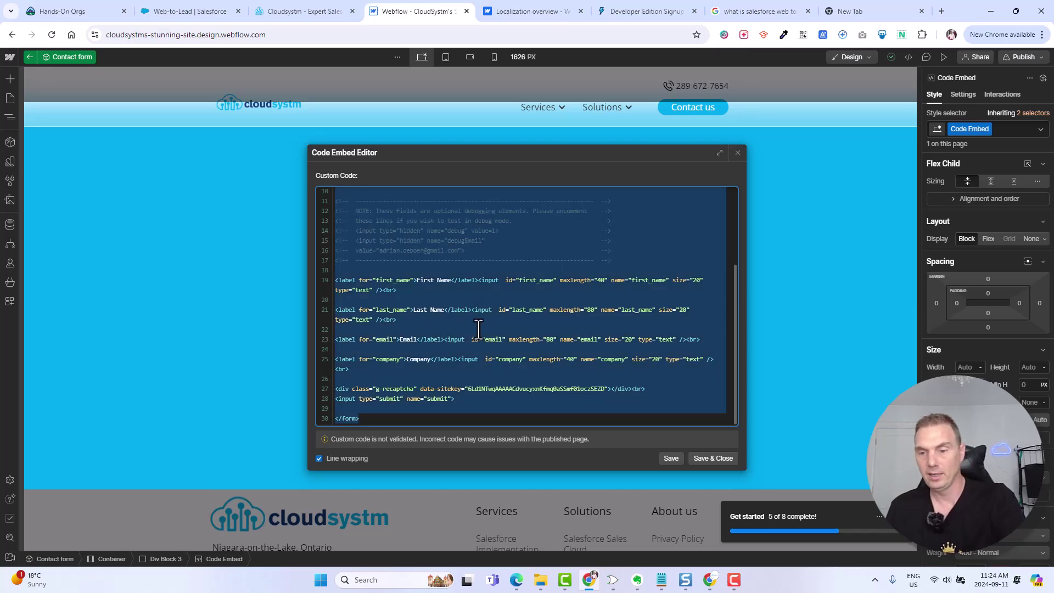
{"action": "key", "text": "BackSpace"}
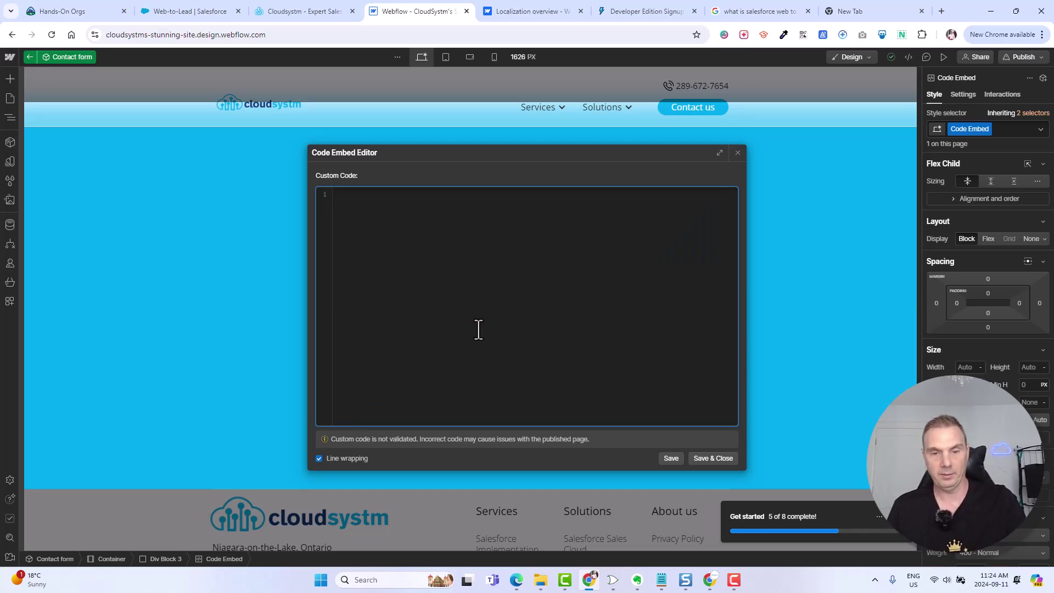
{"action": "key", "text": "ctrl+v"}
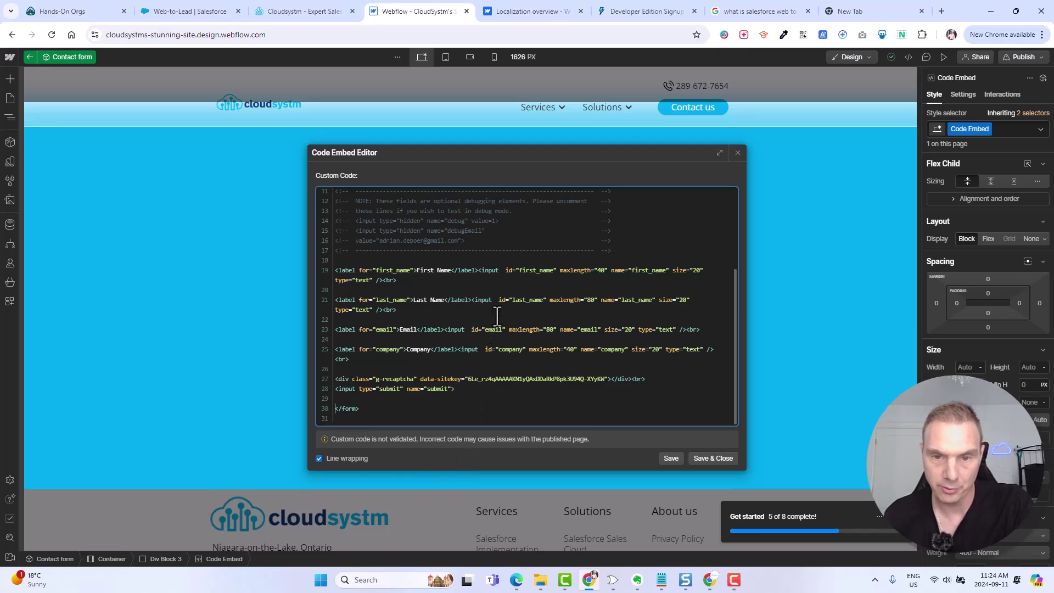
{"action": "left_click_drag", "start_coordinate": [518, 270], "coordinate": [580, 270]}
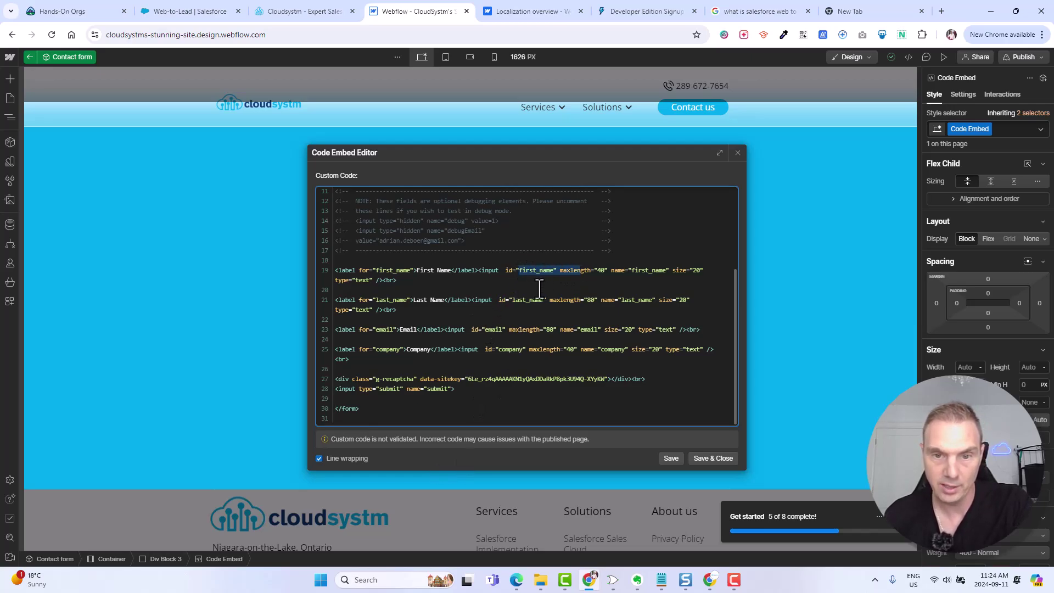
{"action": "left_click_drag", "start_coordinate": [512, 300], "coordinate": [560, 301]}
{"action": "left_click_drag", "start_coordinate": [486, 329], "coordinate": [532, 350]}
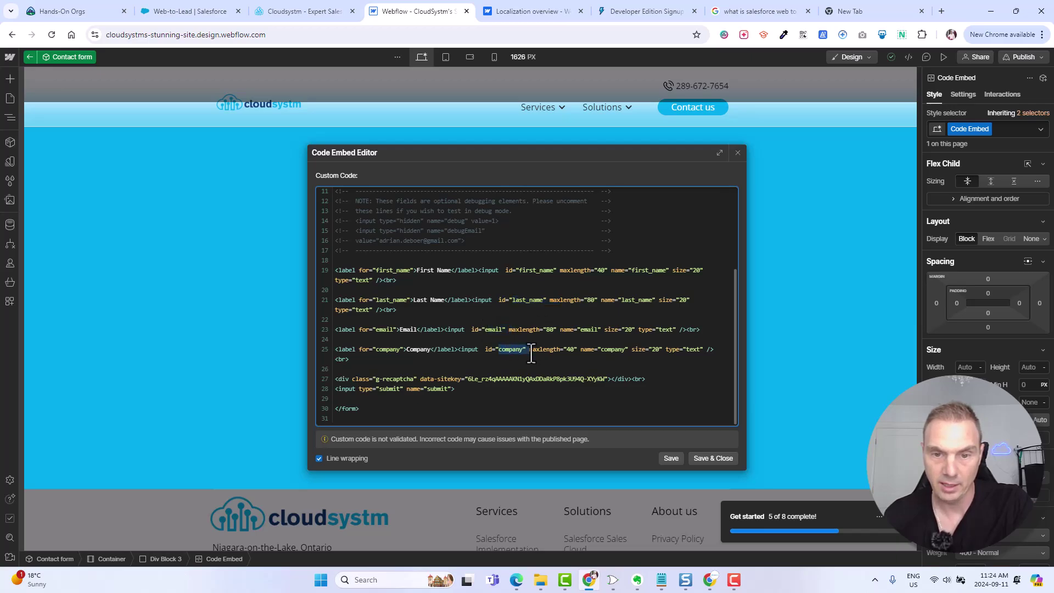
{"action": "left_click", "coordinate": [670, 459]}
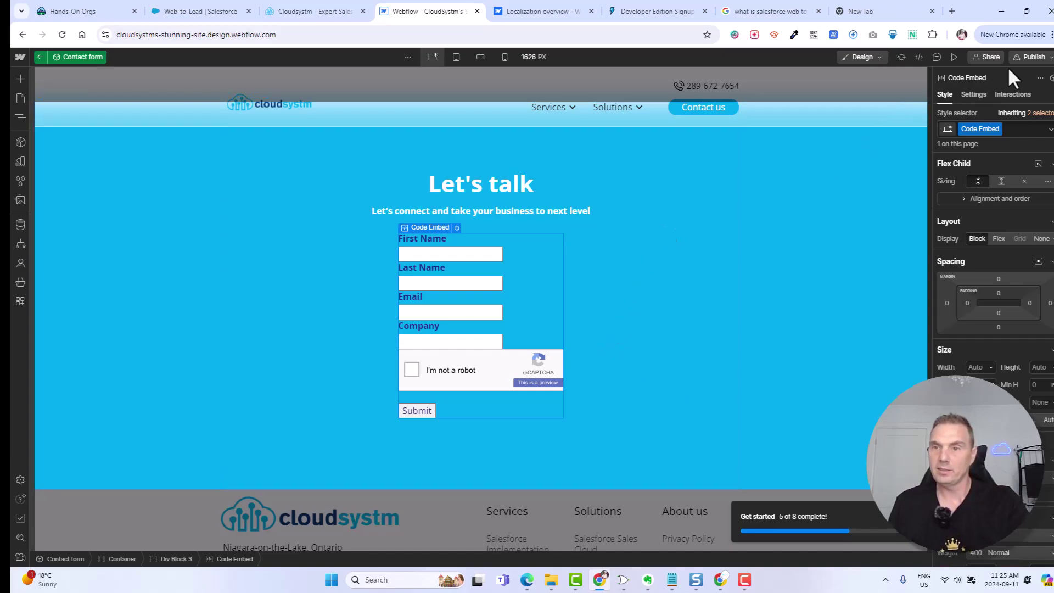
- Publish the site to both staging and the cloudsystm.com production domain
{"action": "left_click", "coordinate": [1033, 56]}
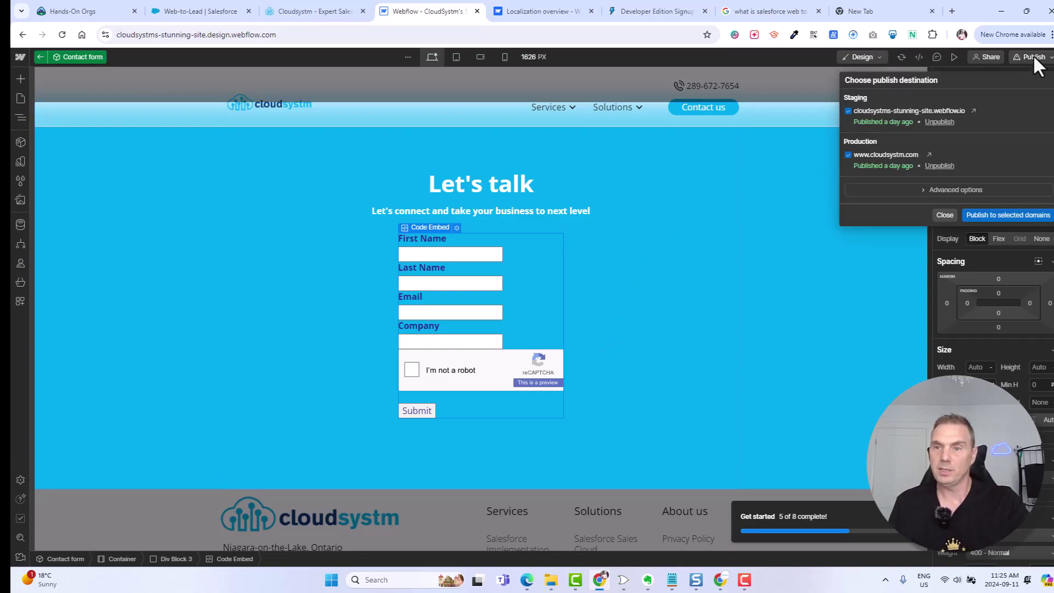
{"action": "left_click", "coordinate": [1006, 215]}
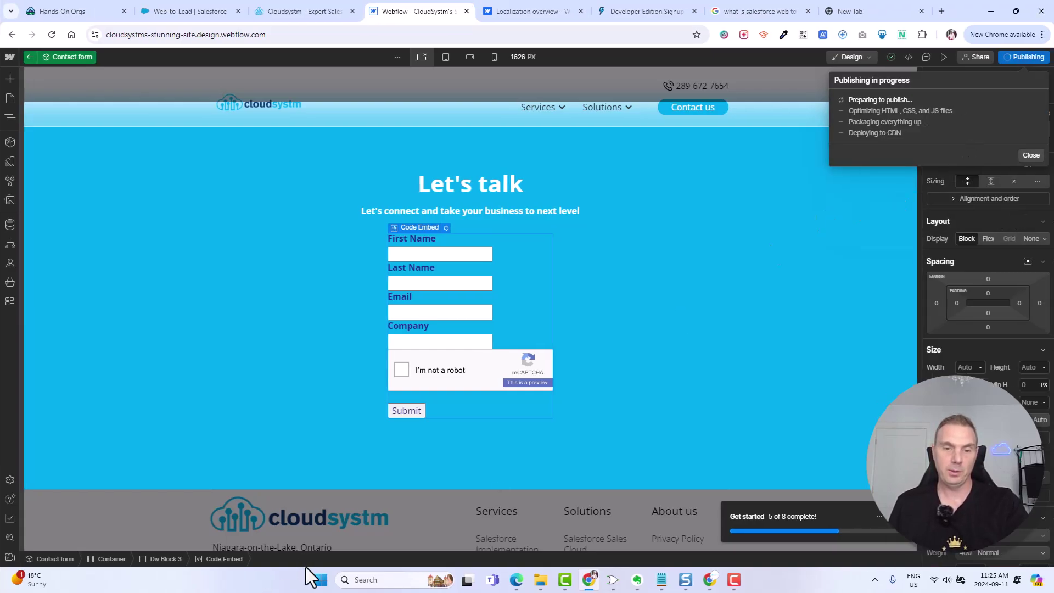
- Launch Notepad and paste in the Web-to-Lead form code
{"action": "left_click", "coordinate": [356, 581]}
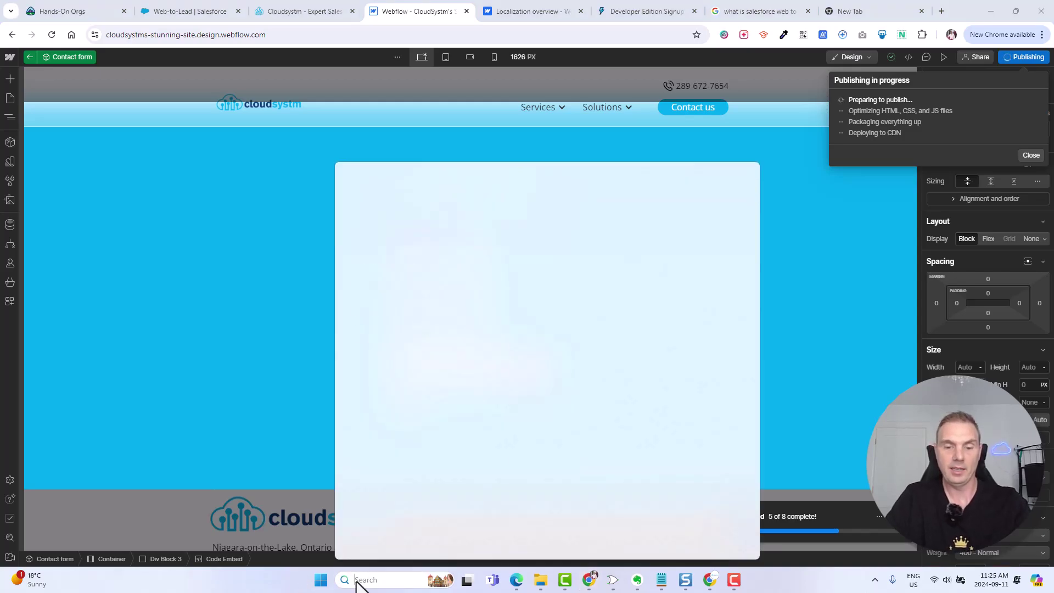
{"action": "type", "text": "notepad"}
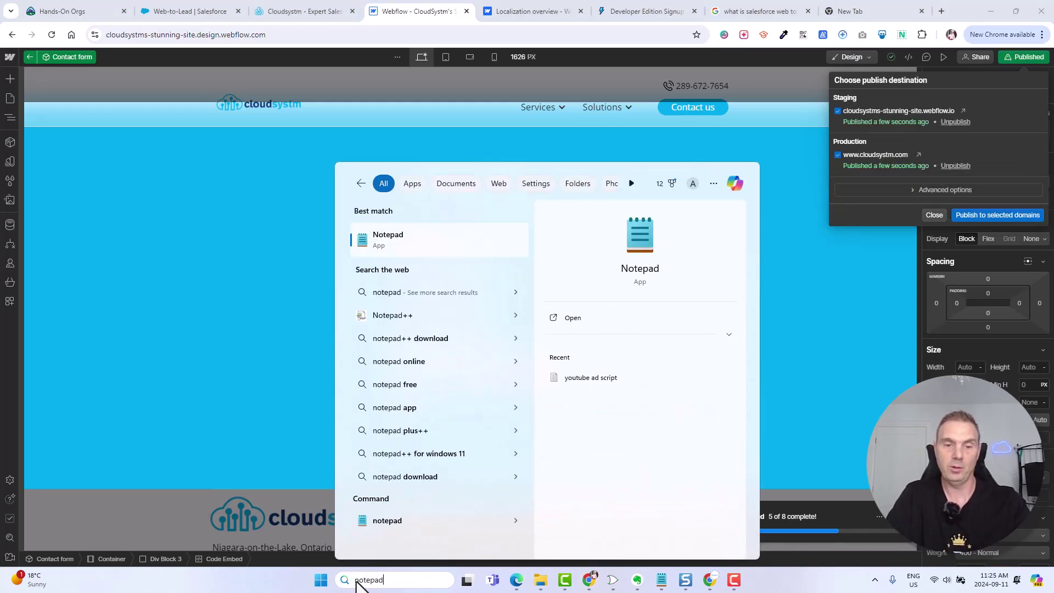
{"action": "key", "text": "Return"}
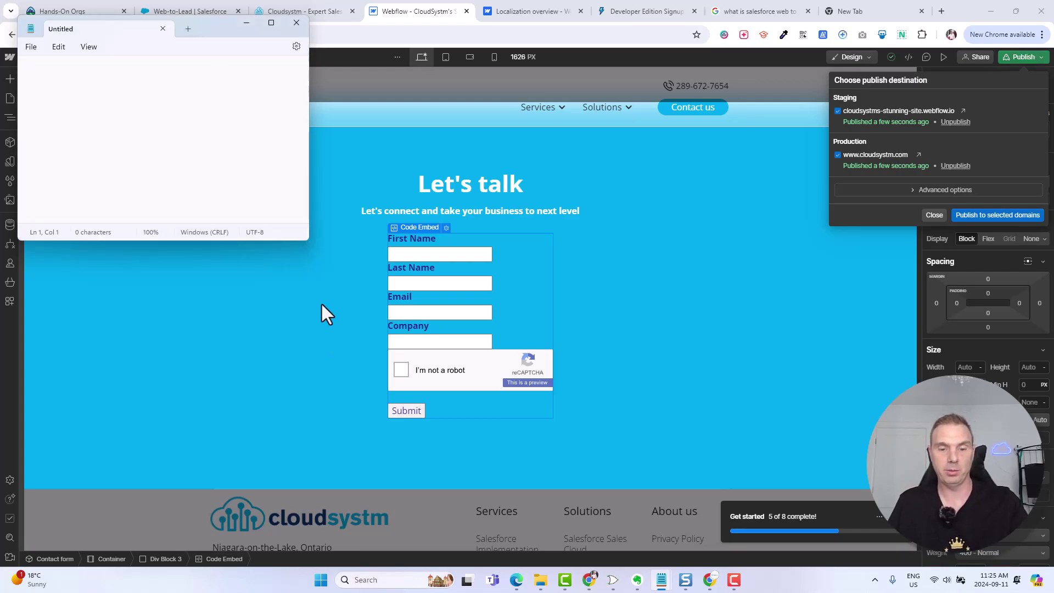
{"action": "key", "text": "ctrl+v"}
- Save the code to the Desktop as raw form.html
{"action": "scroll", "coordinate": [197, 154], "scroll_direction": "up", "scroll_amount": 5}
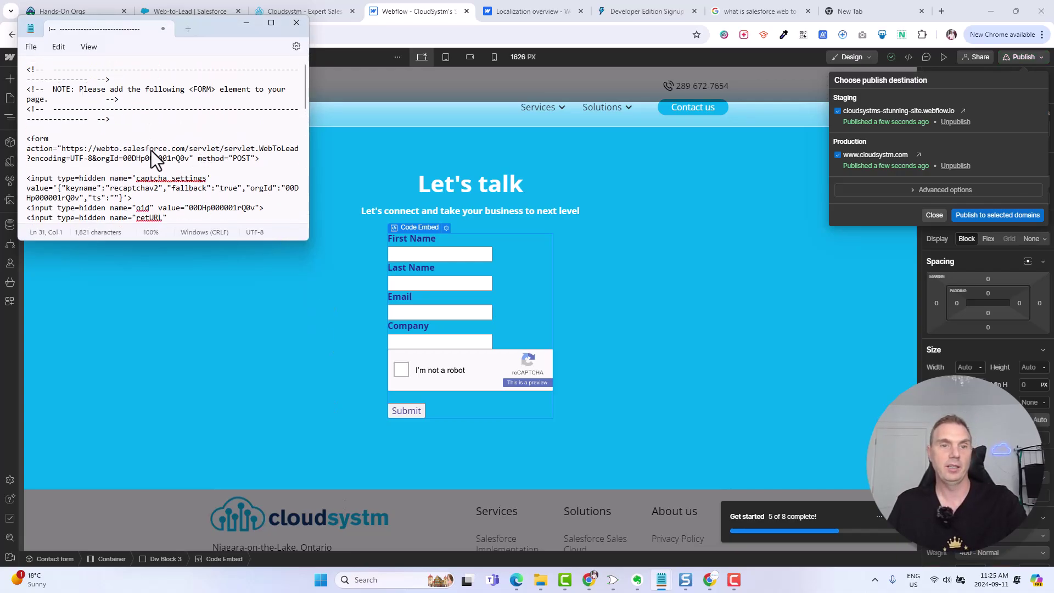
{"action": "key", "text": "ctrl+s"}
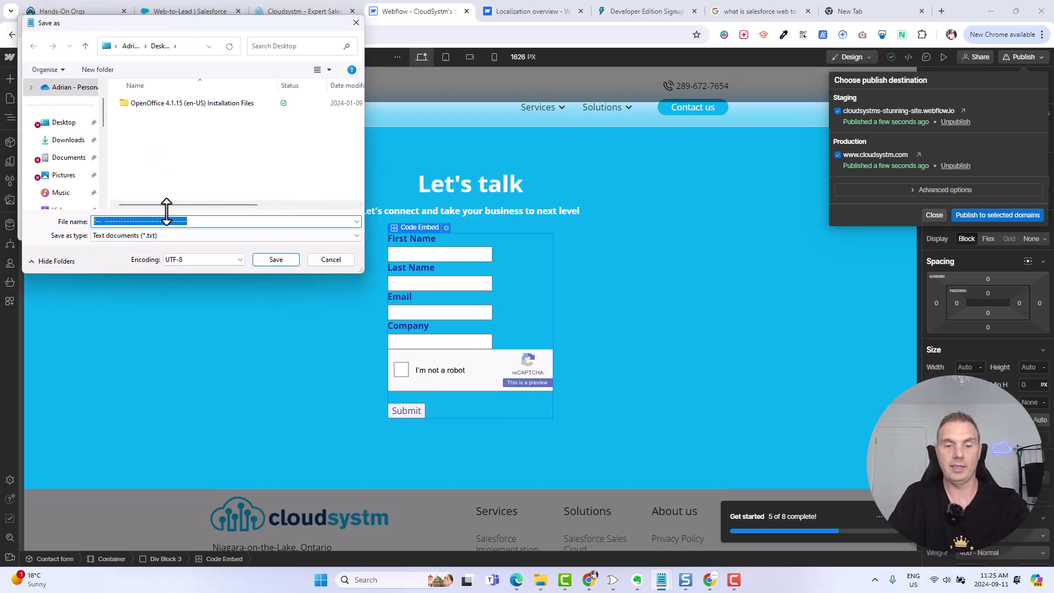
{"action": "type", "text": "f"}
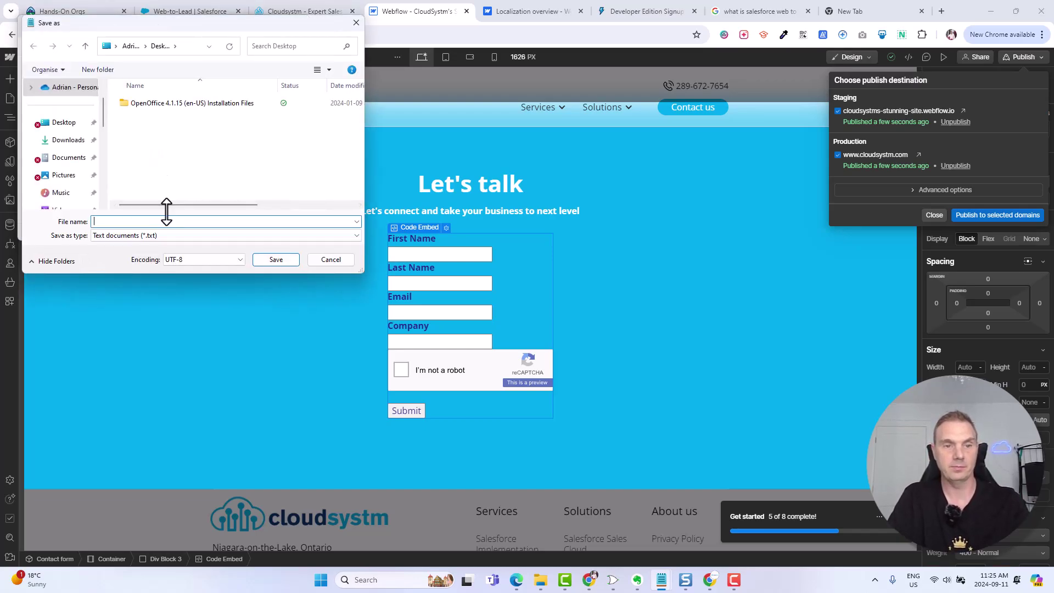
{"action": "type", "text": "a"}
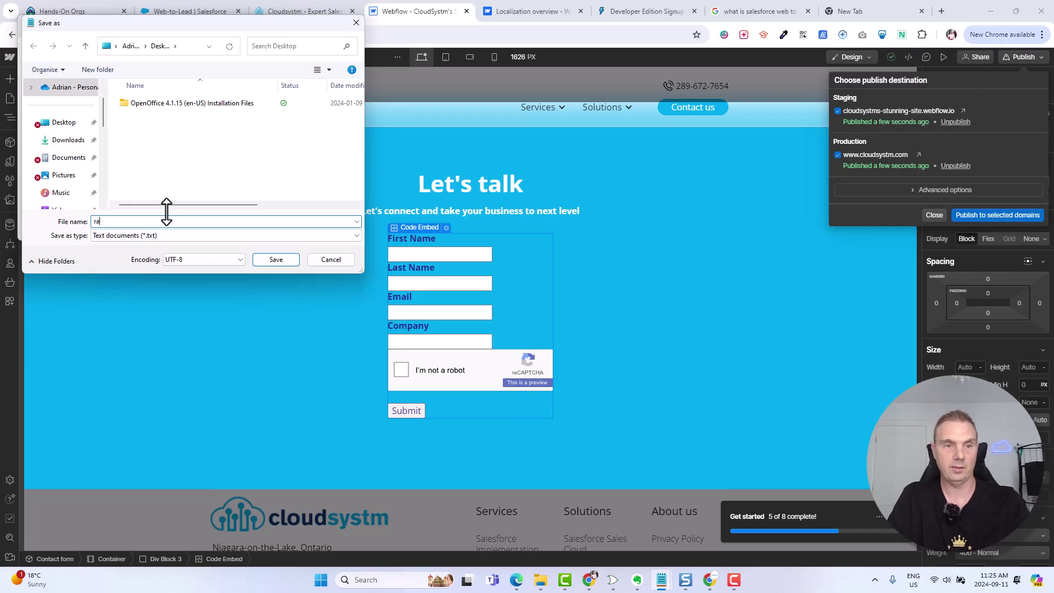
{"action": "type", "text": "w for"}
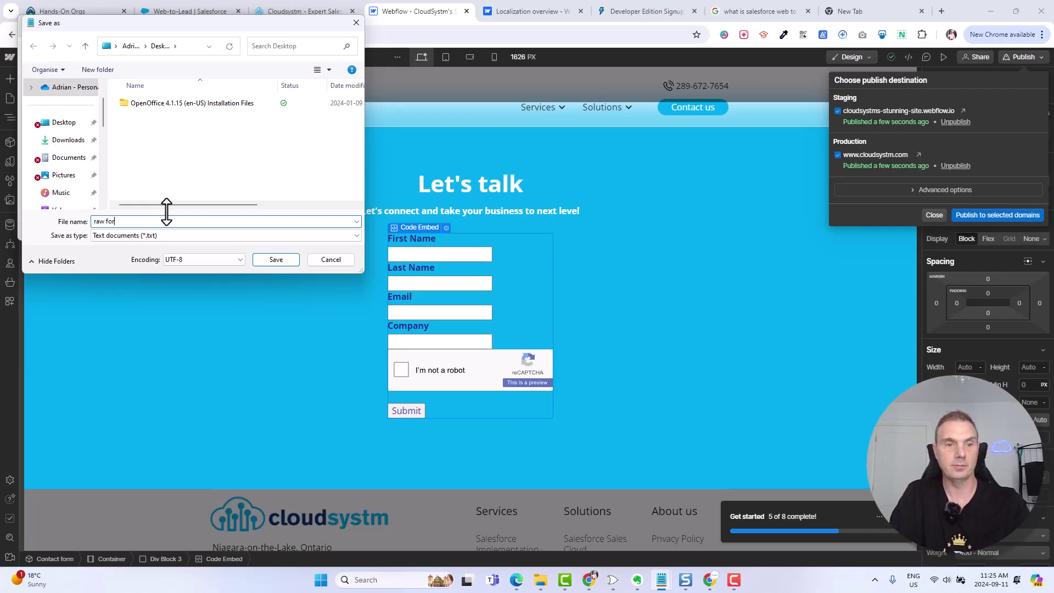
{"action": "type", "text": "m.h"}
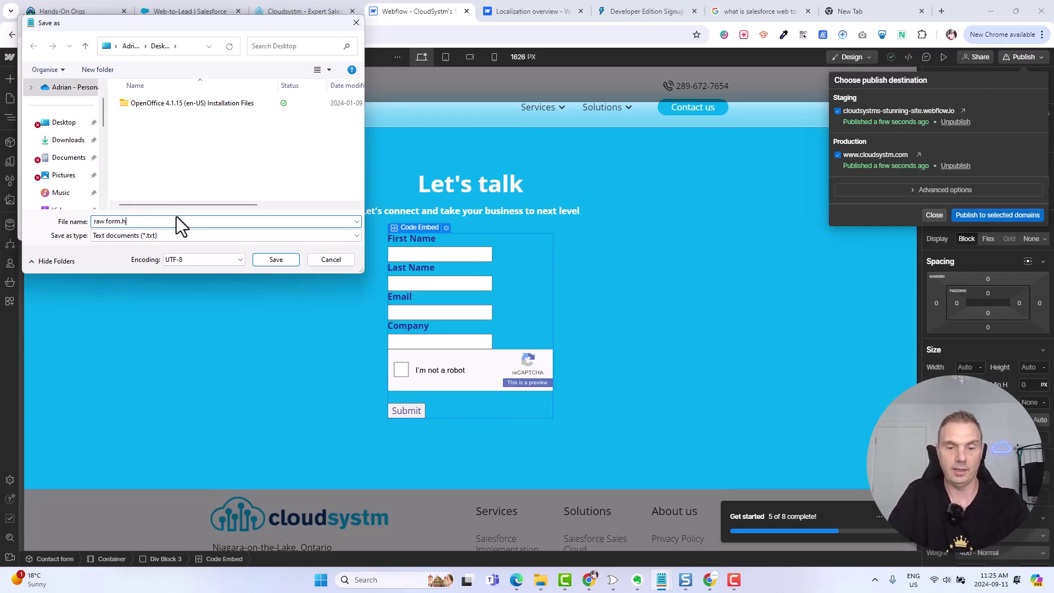
{"action": "type", "text": "tml"}
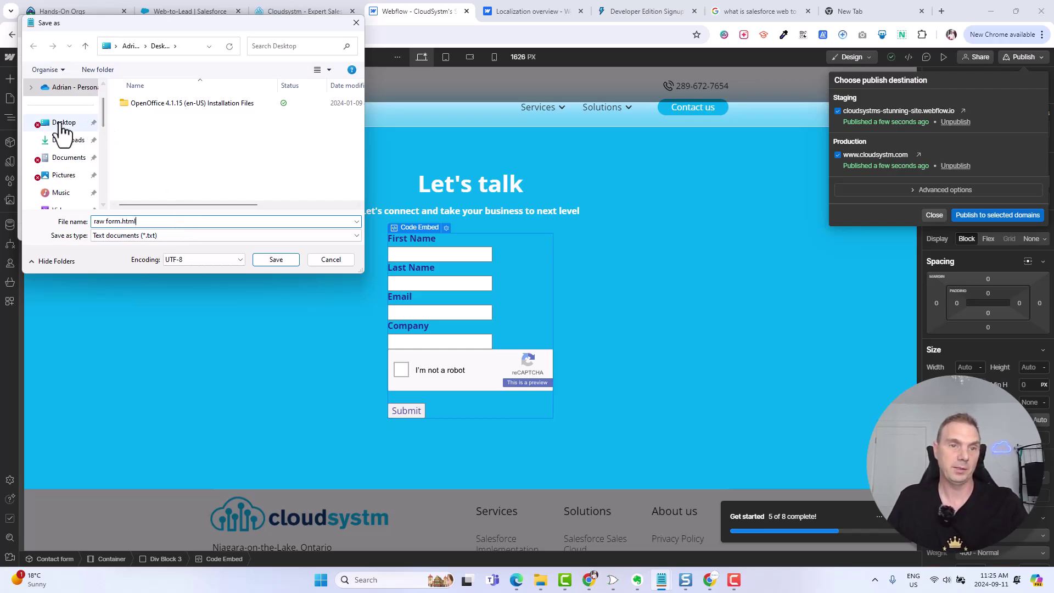
{"action": "left_click", "coordinate": [282, 259]}
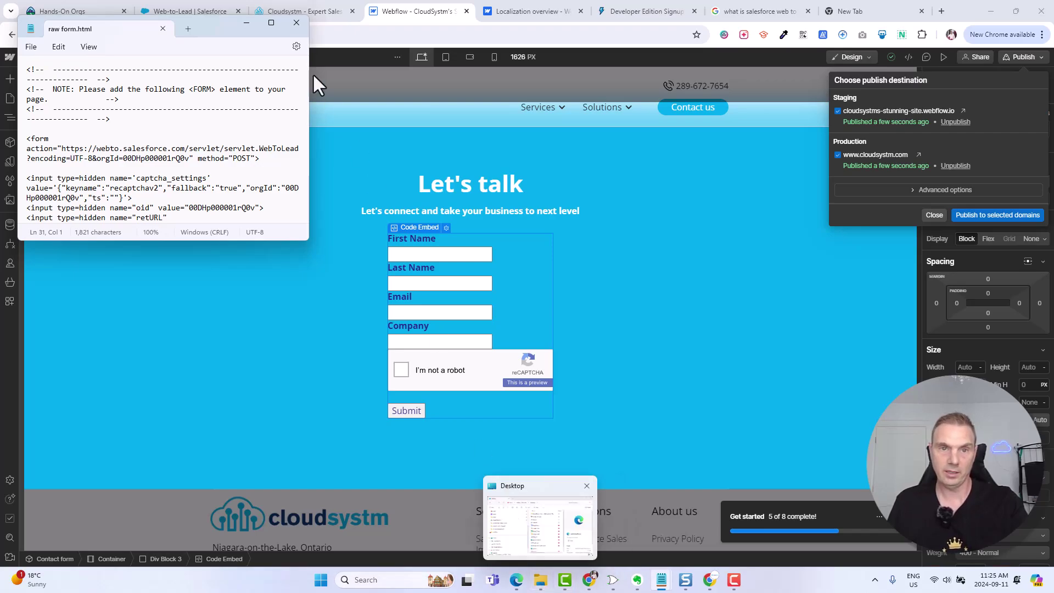
- Close Notepad and open raw form.html from the Desktop in Edge to preview the plain lead form
{"action": "left_click", "coordinate": [297, 23]}
{"action": "mouse_move", "coordinate": [518, 583]}
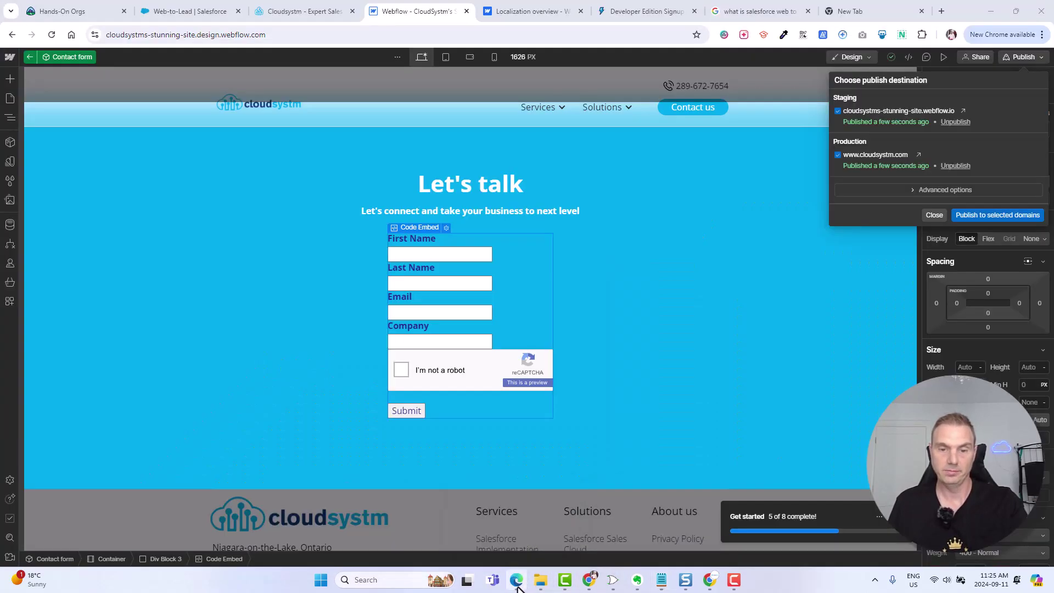
{"action": "left_click", "coordinate": [517, 584]}
{"action": "left_click", "coordinate": [541, 581]}
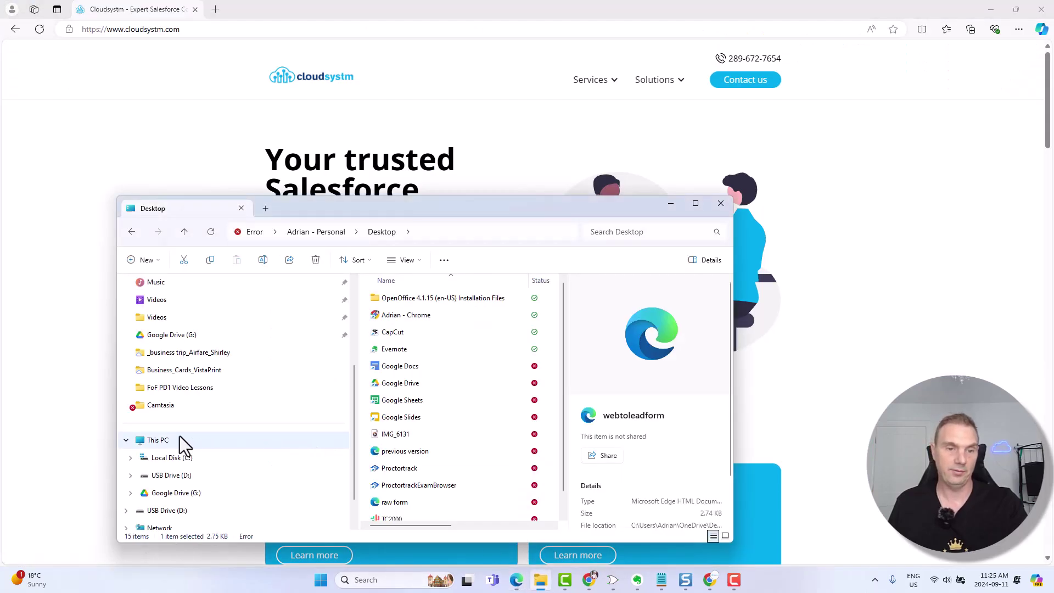
{"action": "scroll", "coordinate": [172, 397], "scroll_direction": "down", "scroll_amount": 1}
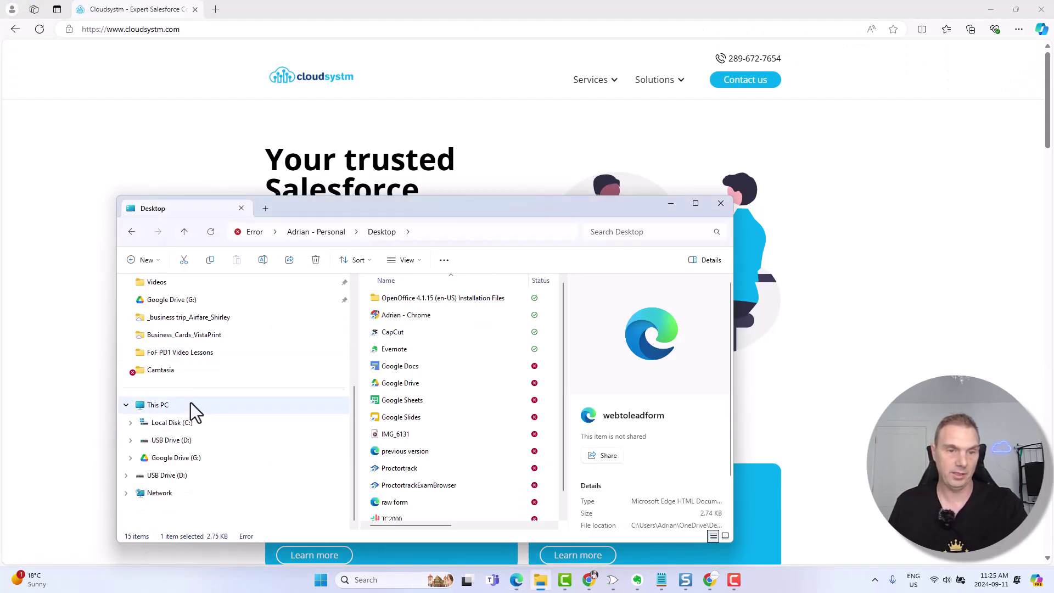
{"action": "scroll", "coordinate": [230, 398], "scroll_direction": "up", "scroll_amount": 1}
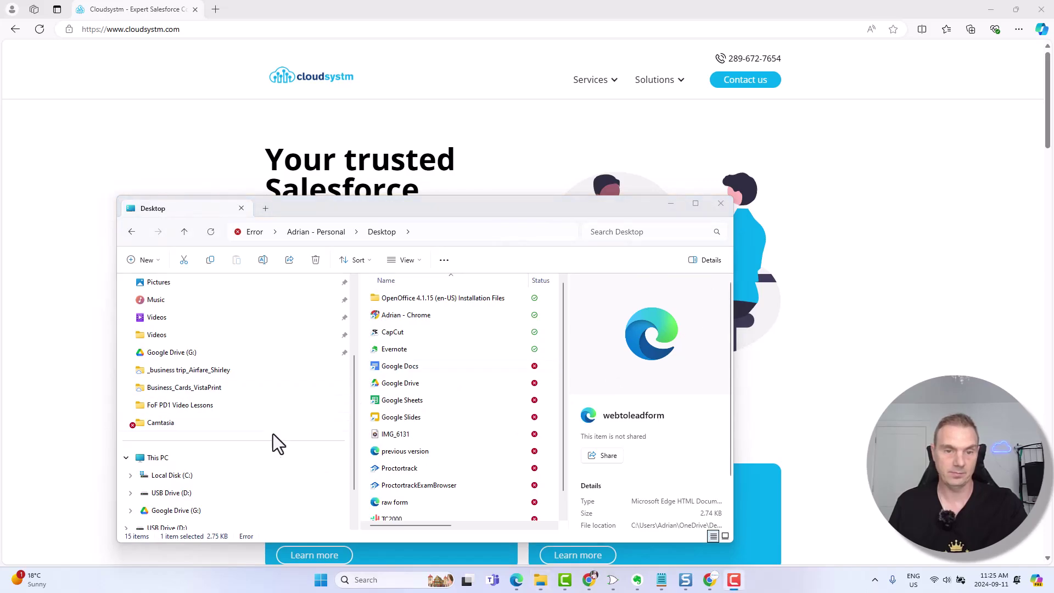
{"action": "scroll", "coordinate": [225, 395], "scroll_direction": "down", "scroll_amount": 1}
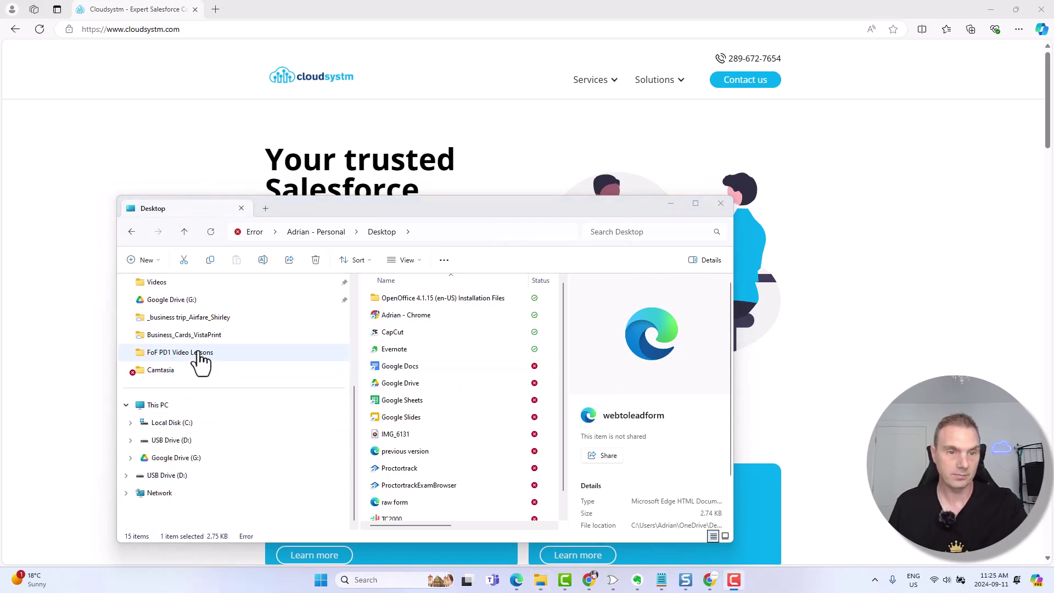
{"action": "scroll", "coordinate": [182, 398], "scroll_direction": "up", "scroll_amount": 4}
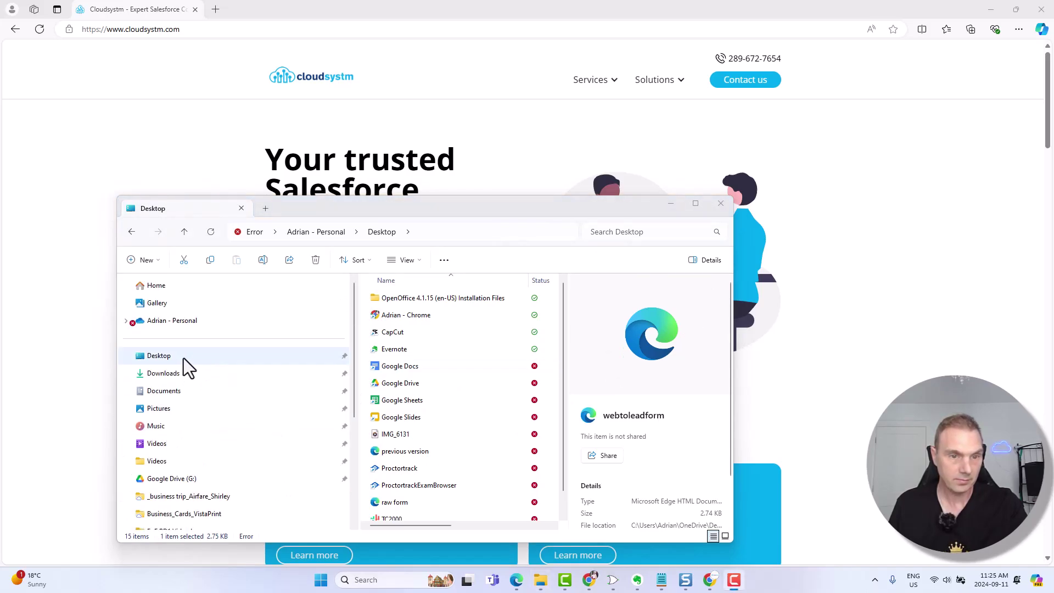
{"action": "left_click", "coordinate": [169, 360]}
{"action": "scroll", "coordinate": [447, 338], "scroll_direction": "down", "scroll_amount": 1}
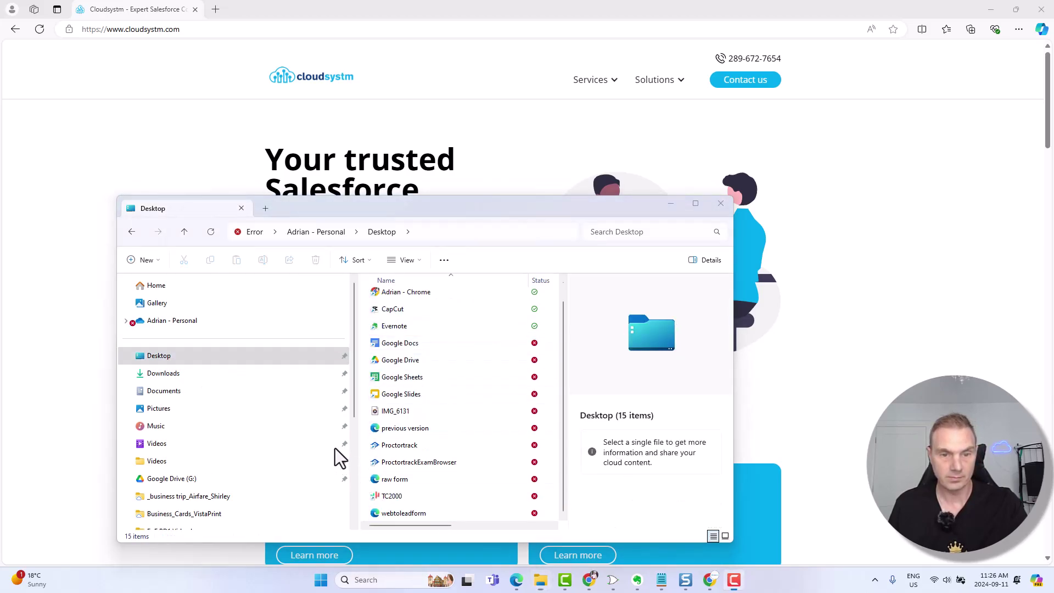
{"action": "left_click", "coordinate": [398, 478]}
{"action": "double_click", "coordinate": [398, 477]}
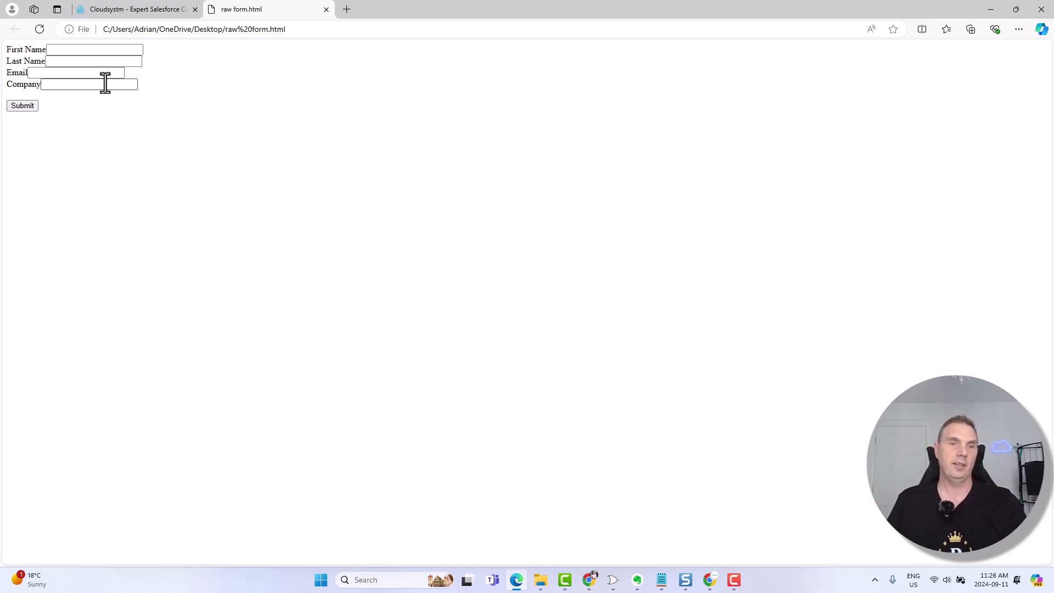
- Hide Edge and bring the Webflow designer forward with the publish panel dismissed
{"action": "left_click", "coordinate": [127, 11]}
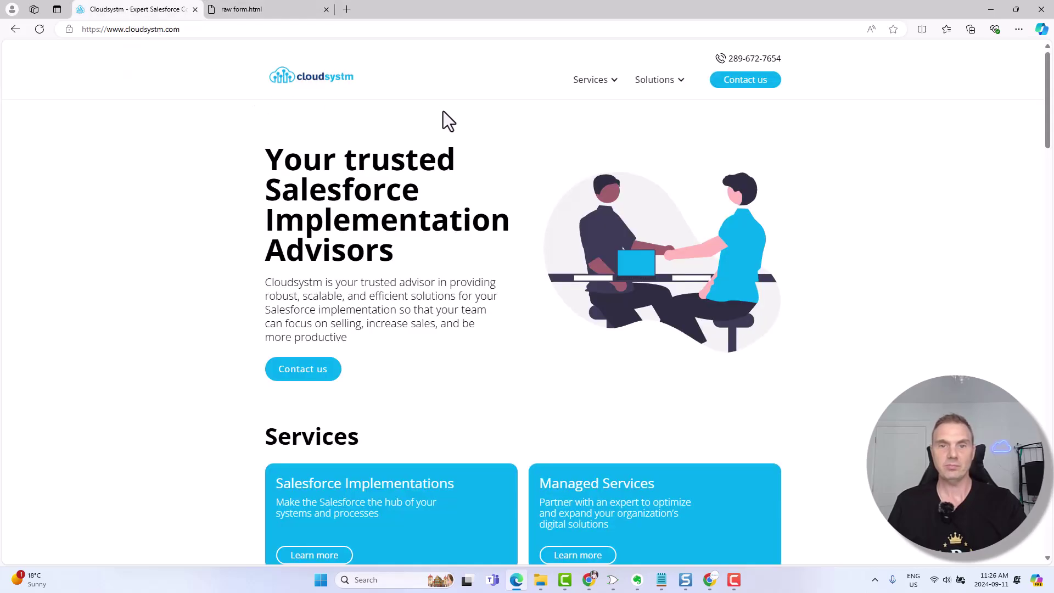
{"action": "left_click", "coordinate": [991, 9]}
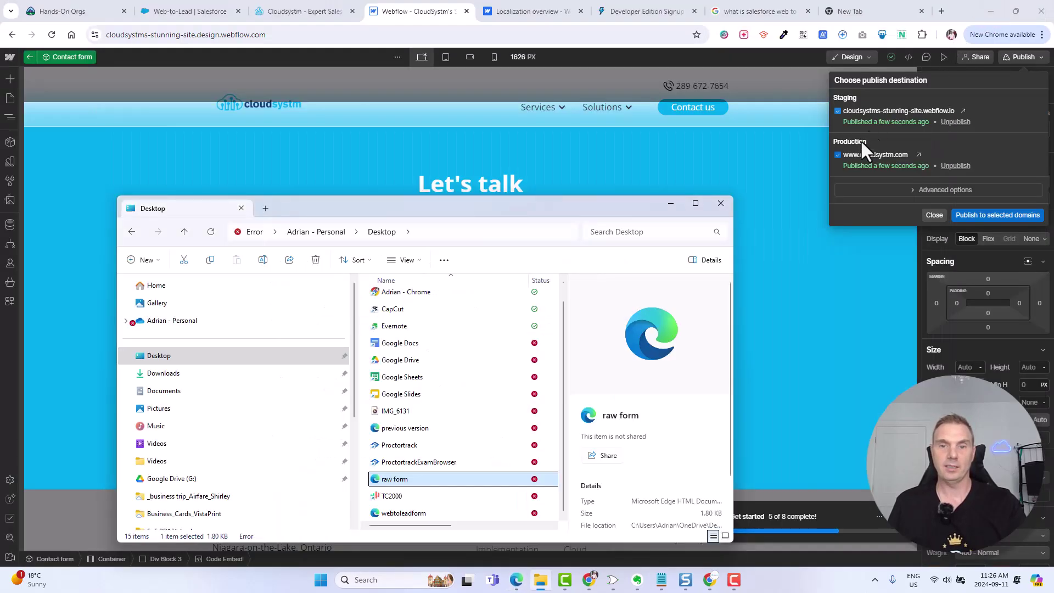
{"action": "left_click", "coordinate": [754, 179]}
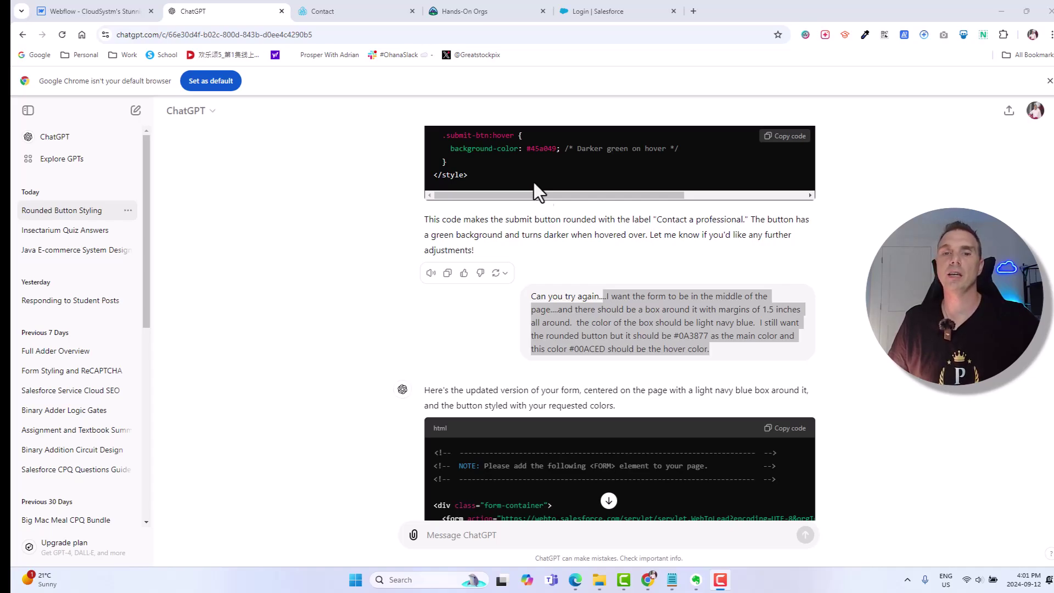
- Review the prompt's centring, #0A3877 button and hover colour requests, then return to raw form.html in Edge
{"action": "left_click", "coordinate": [632, 300]}
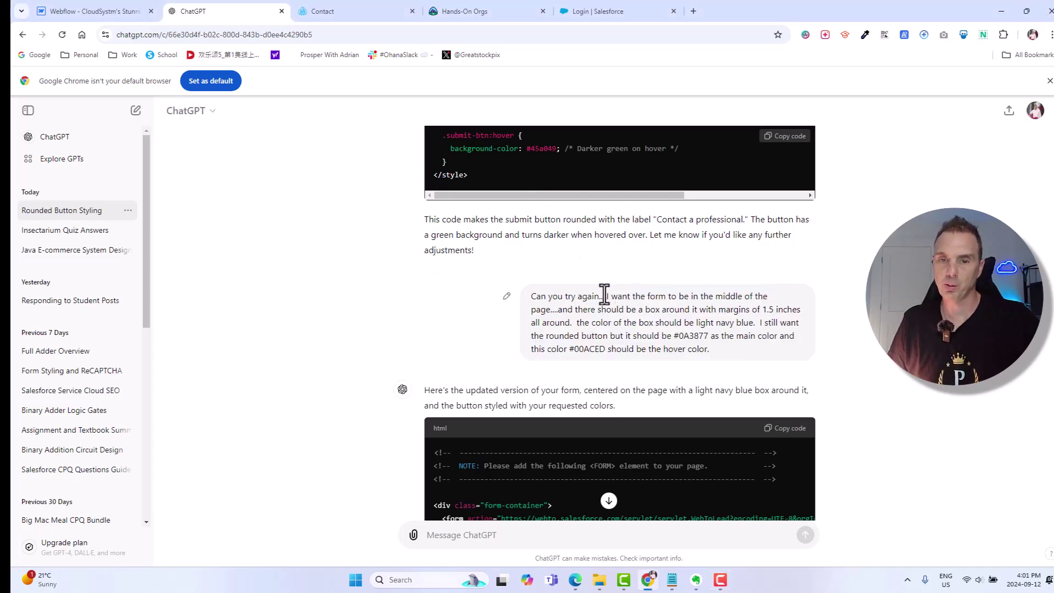
{"action": "left_click_drag", "start_coordinate": [605, 294], "coordinate": [791, 331]}
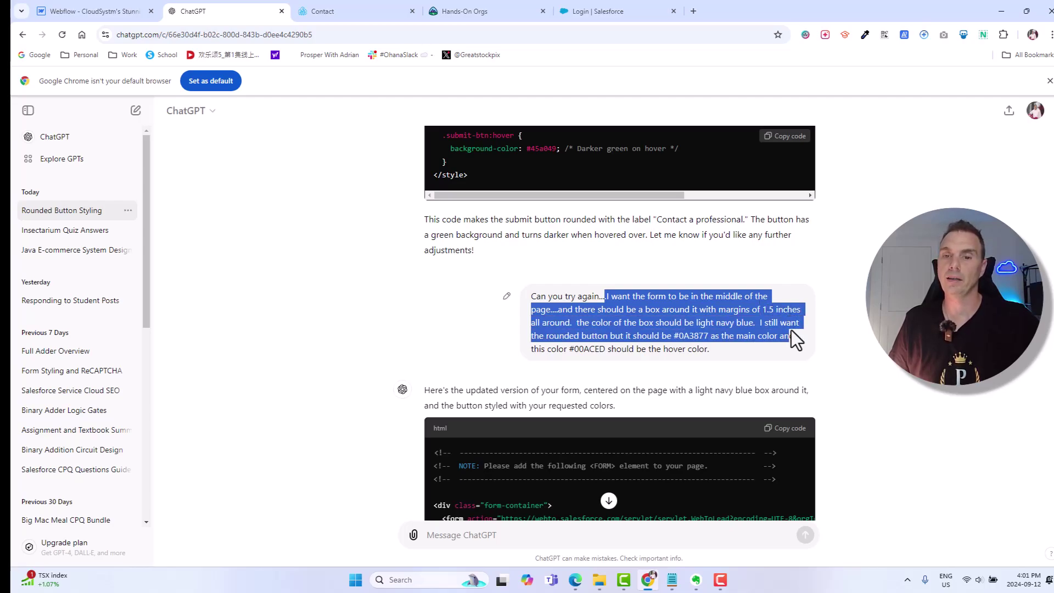
{"action": "left_click", "coordinate": [626, 332]}
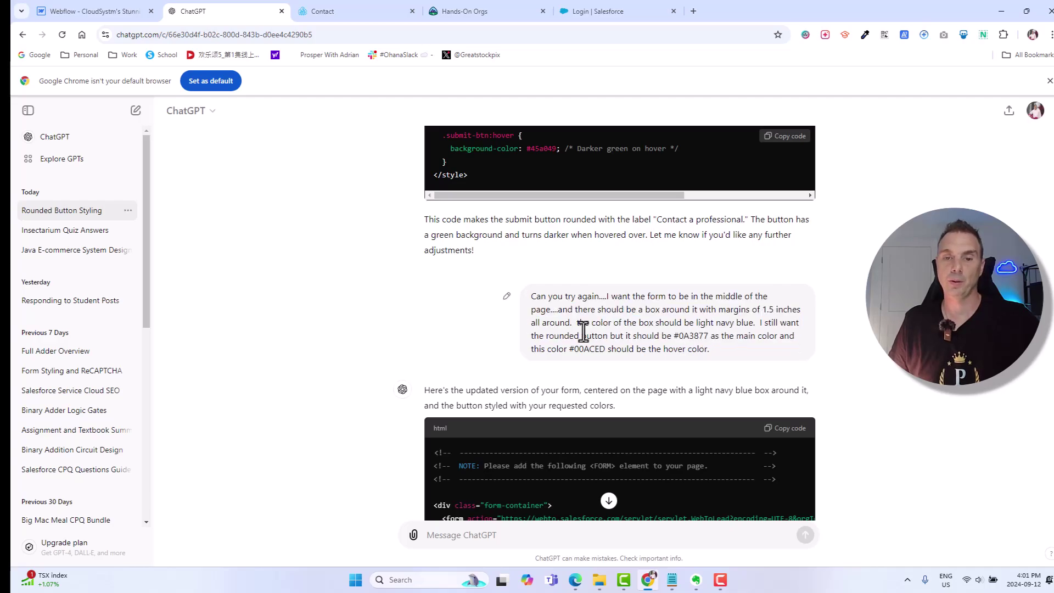
{"action": "left_click_drag", "start_coordinate": [580, 336], "coordinate": [676, 337]}
{"action": "left_click", "coordinate": [693, 340]}
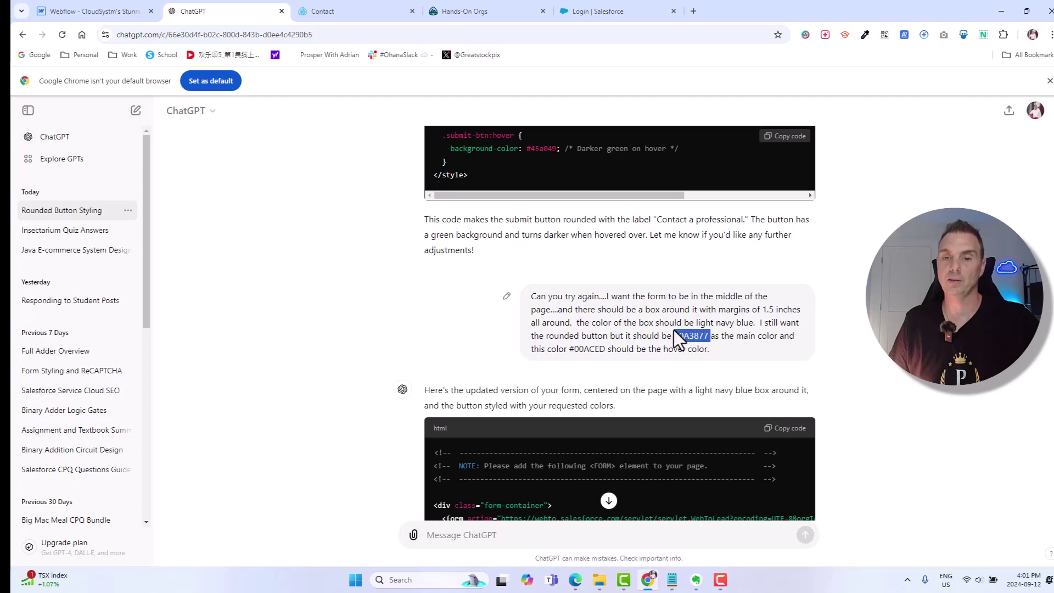
{"action": "left_click", "coordinate": [719, 337]}
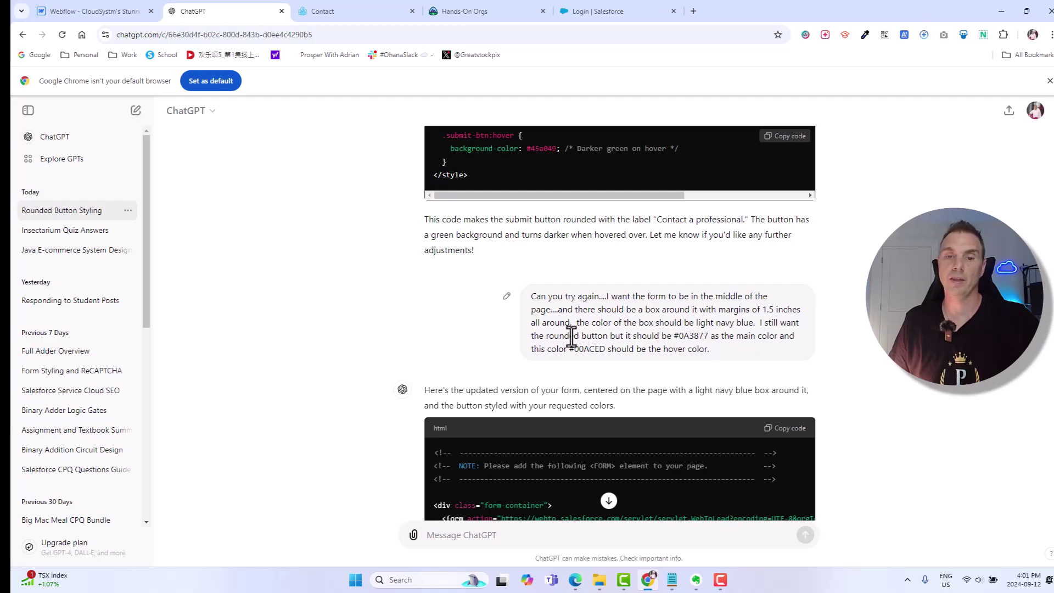
{"action": "left_click_drag", "start_coordinate": [570, 349], "coordinate": [600, 349]}
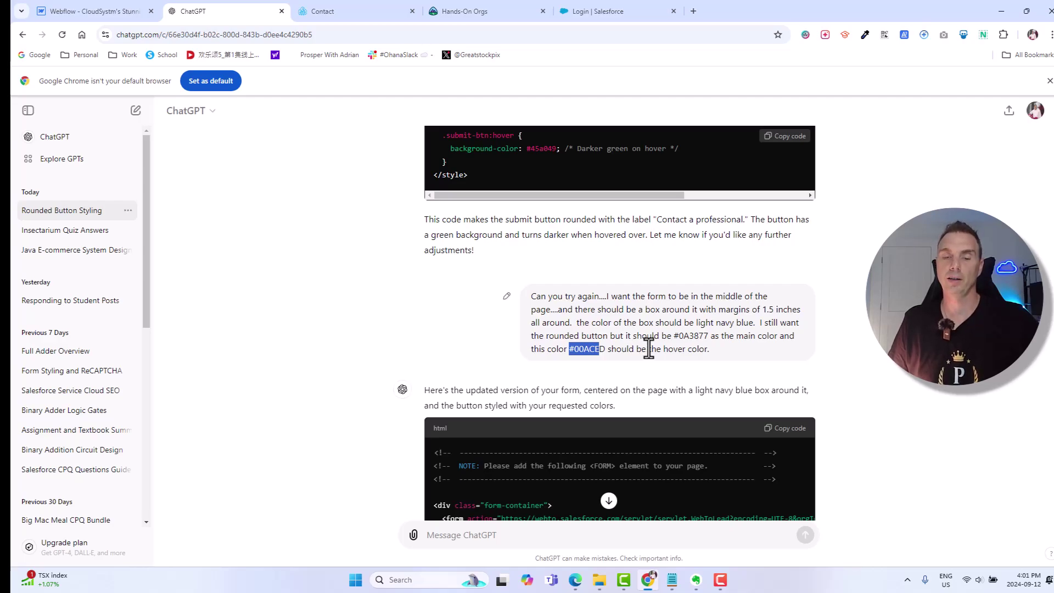
{"action": "scroll", "coordinate": [649, 349], "scroll_direction": "down", "scroll_amount": 7}
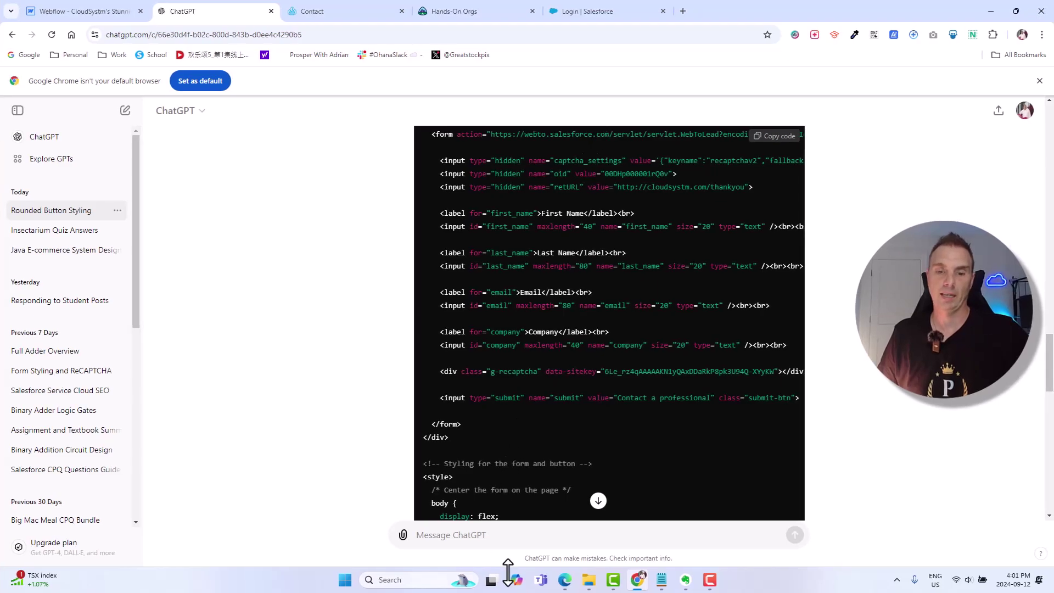
{"action": "left_click", "coordinate": [565, 580]}
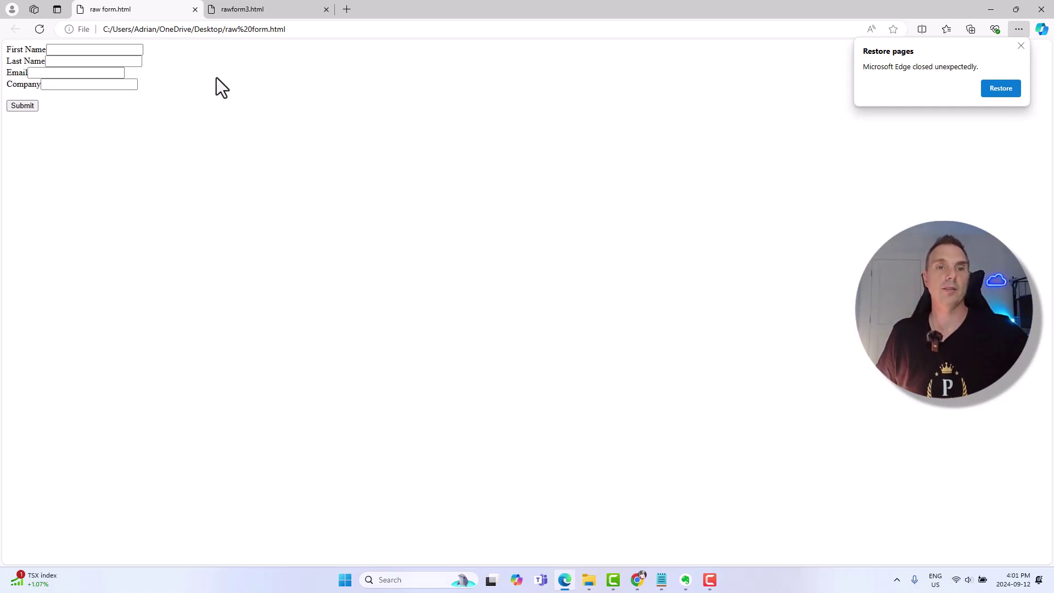
- Switch to the rawform3.html tab to view the styled form
{"action": "left_click", "coordinate": [270, 10]}
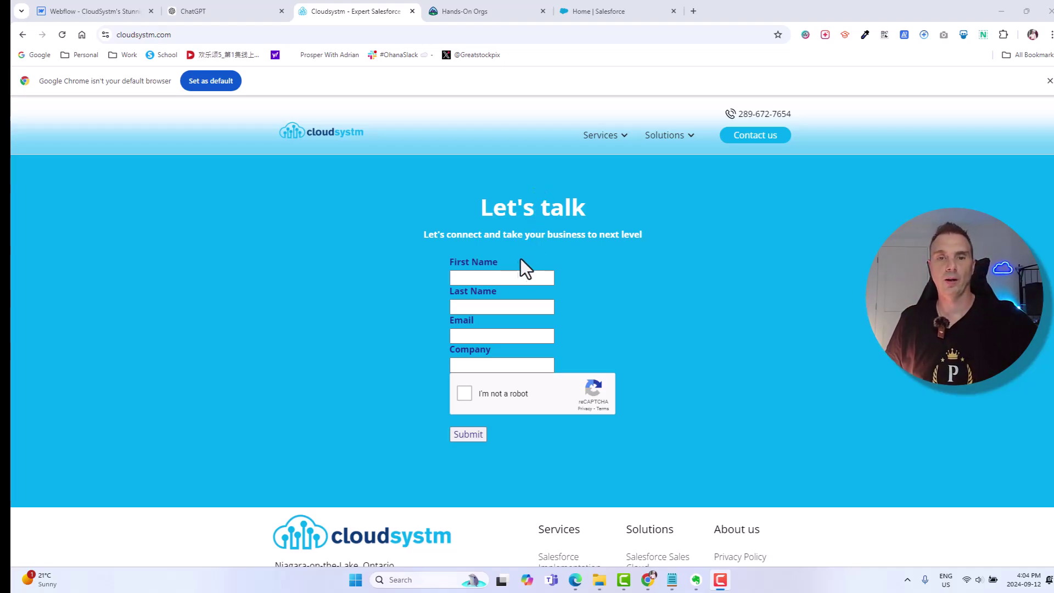
- Enter the test lead's first name, last name, e-mail address and company ACME on the live form
{"action": "left_click", "coordinate": [497, 277]}
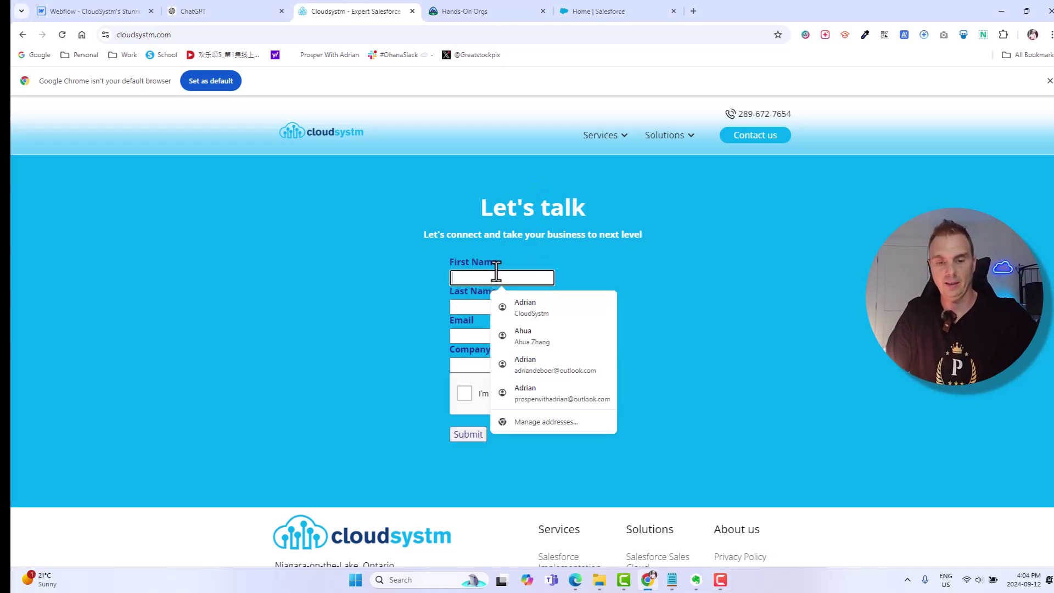
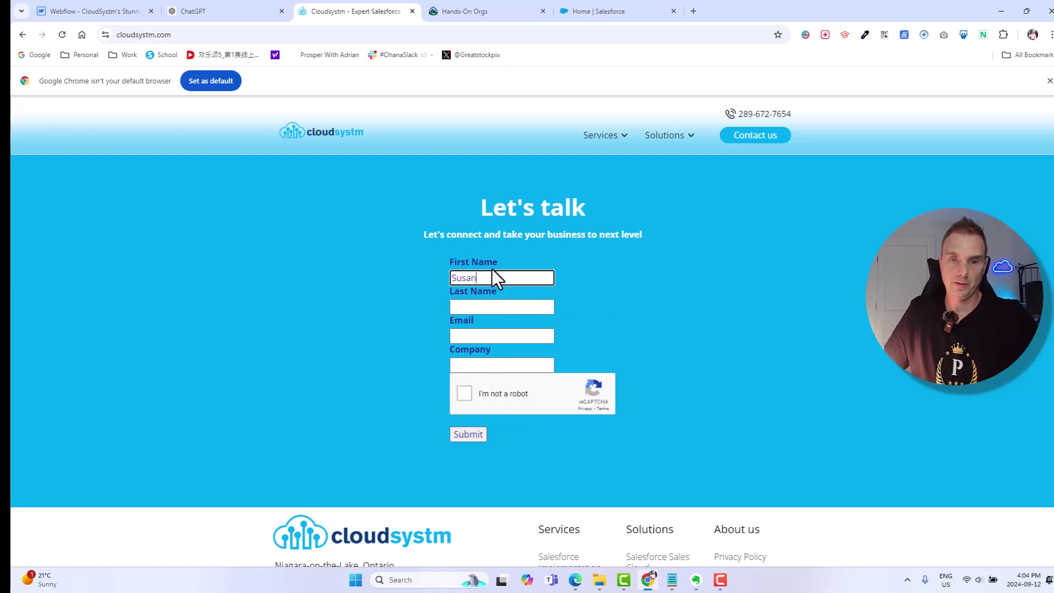
{"action": "left_click", "coordinate": [478, 307]}
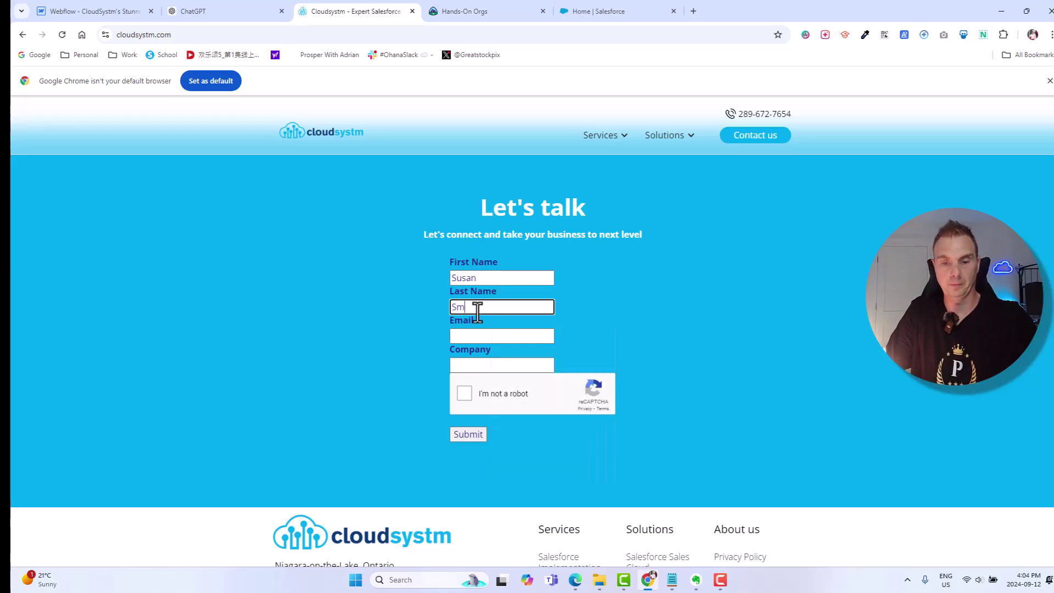
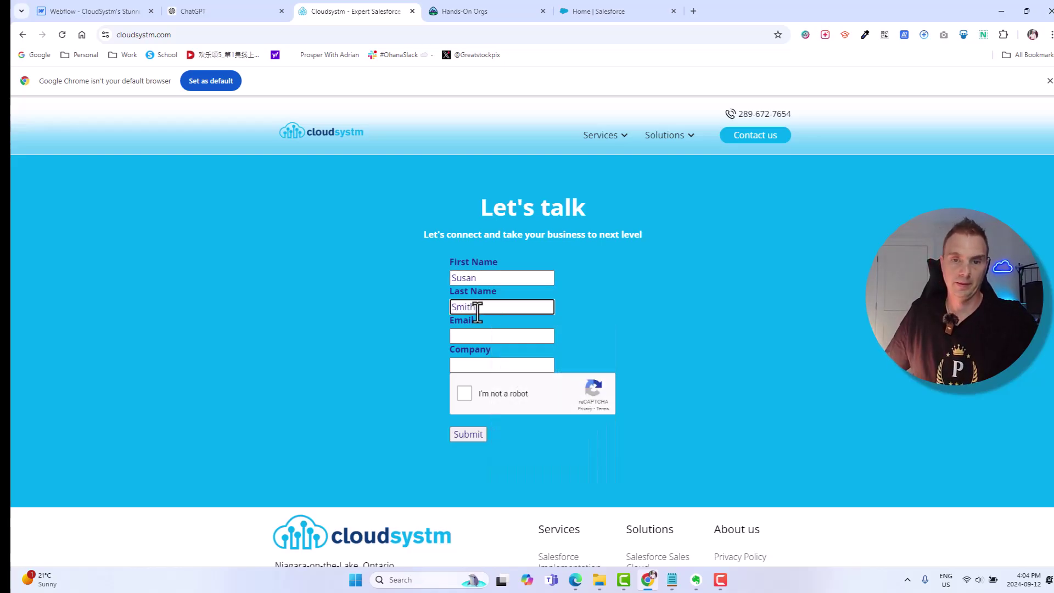
{"action": "left_click", "coordinate": [478, 336]}
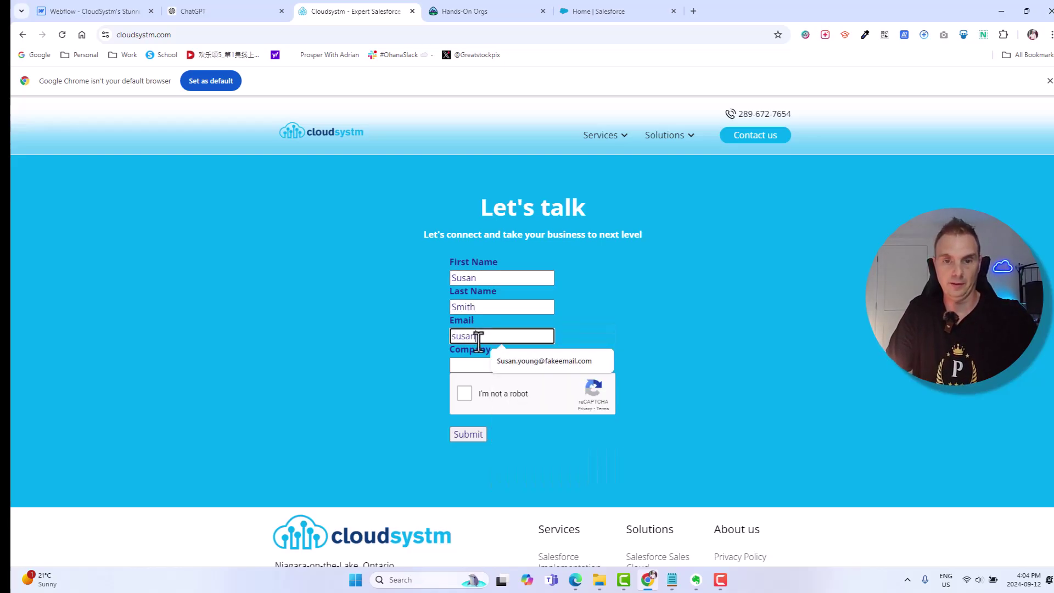
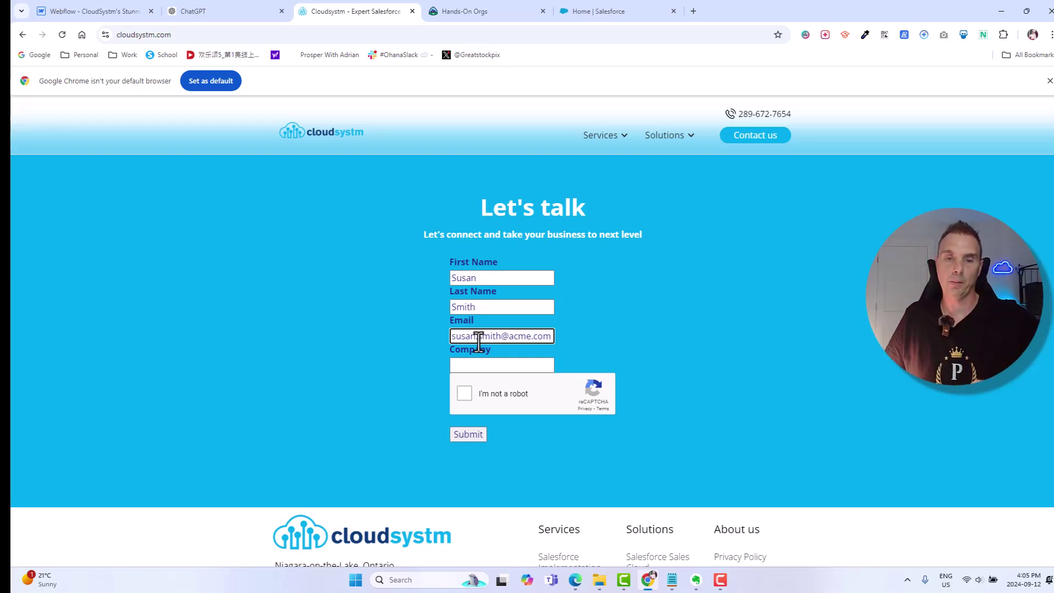
{"action": "left_click", "coordinate": [479, 366]}
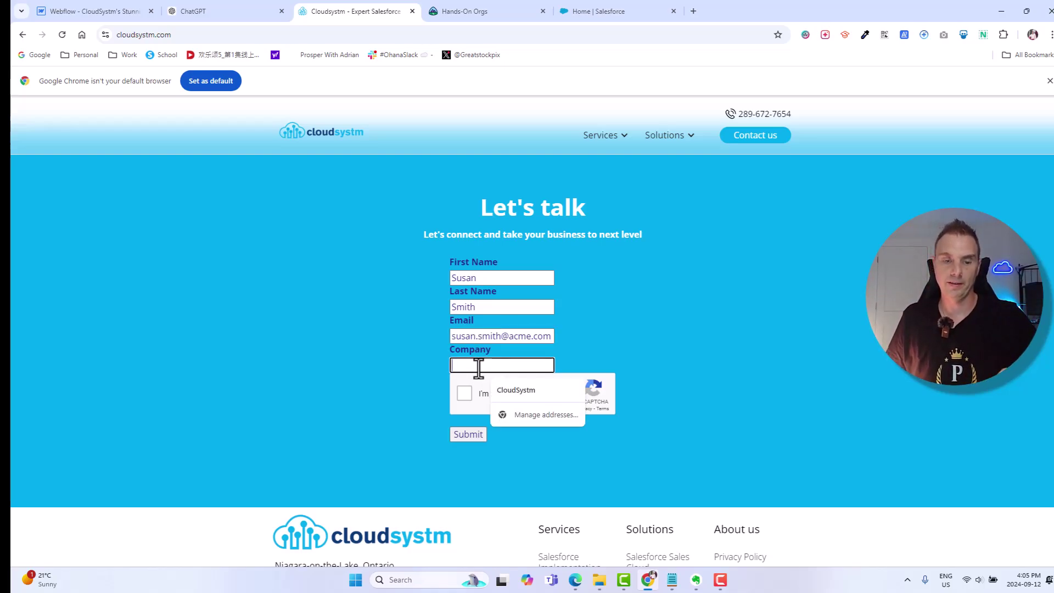
{"action": "type", "text": "ACME"}
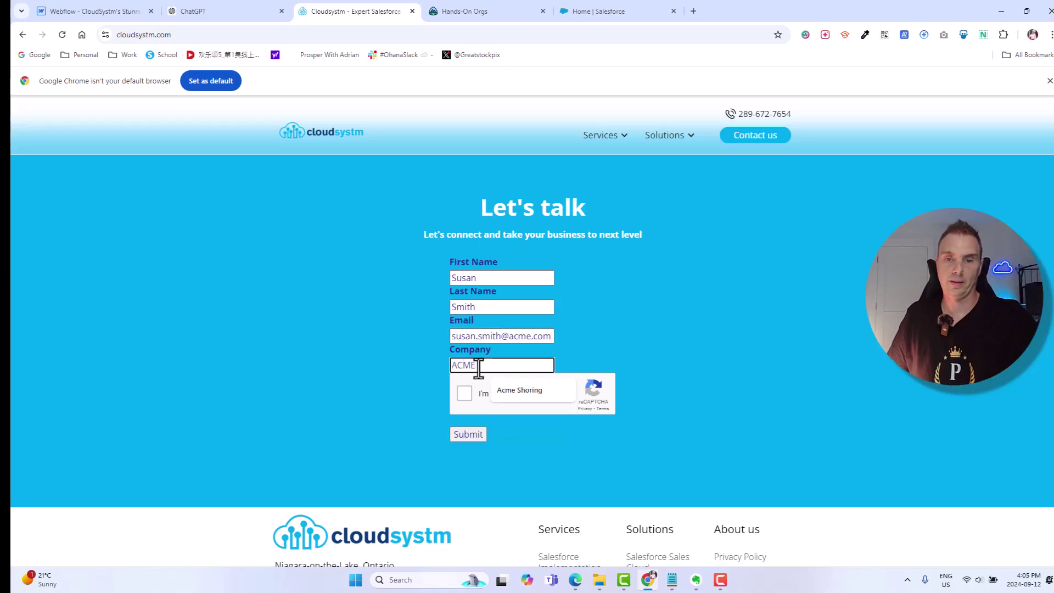
- Pass the reCAPTCHA, submit the lead, and return to Cloudsystm.com before switching to Salesforce
{"action": "left_click", "coordinate": [605, 306]}
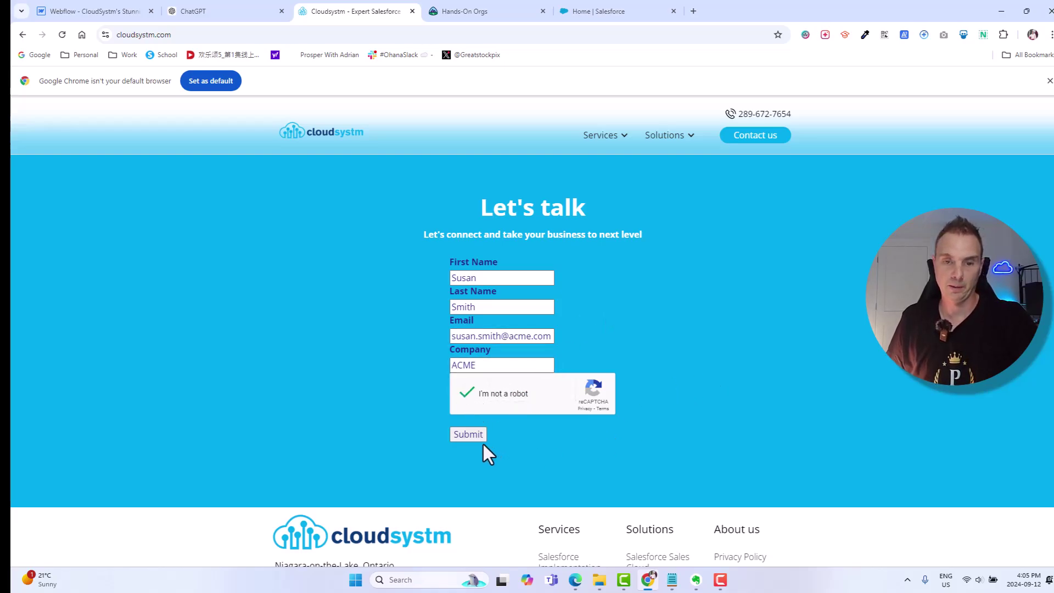
{"action": "left_click", "coordinate": [467, 435]}
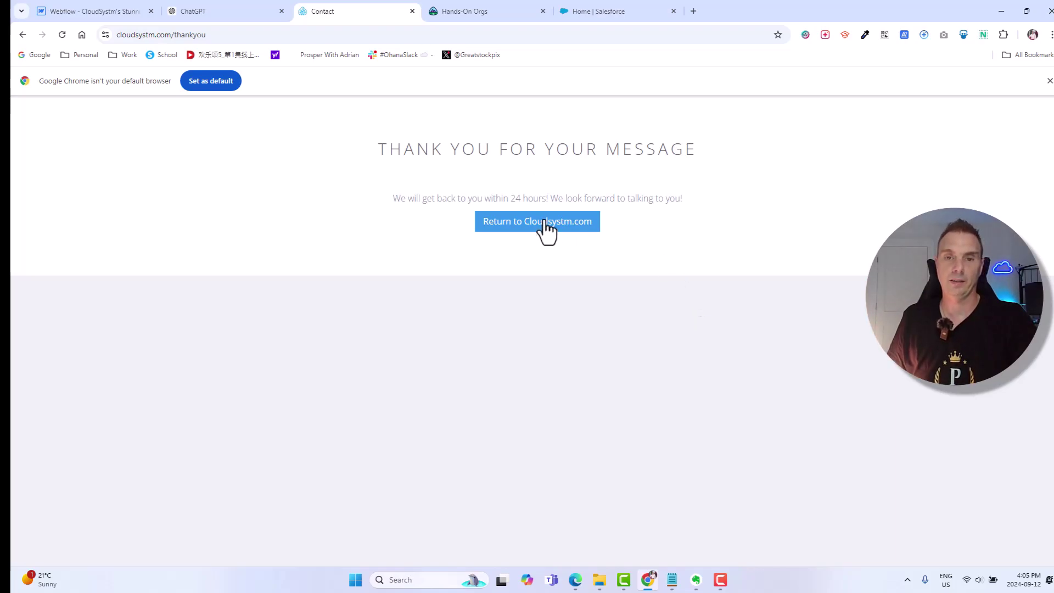
{"action": "left_click", "coordinate": [565, 225]}
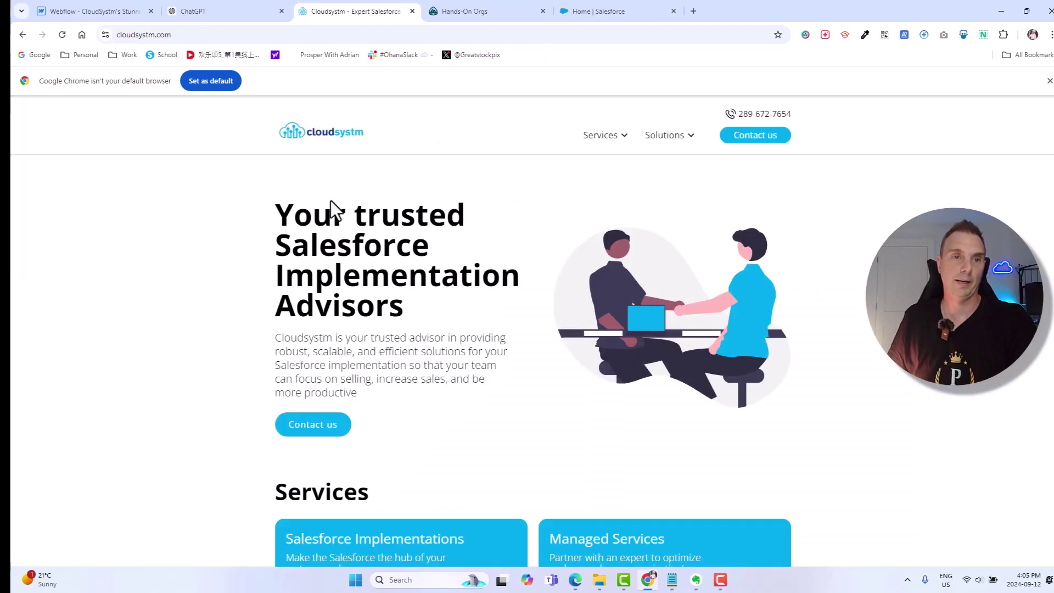
{"action": "left_click", "coordinate": [588, 8]}
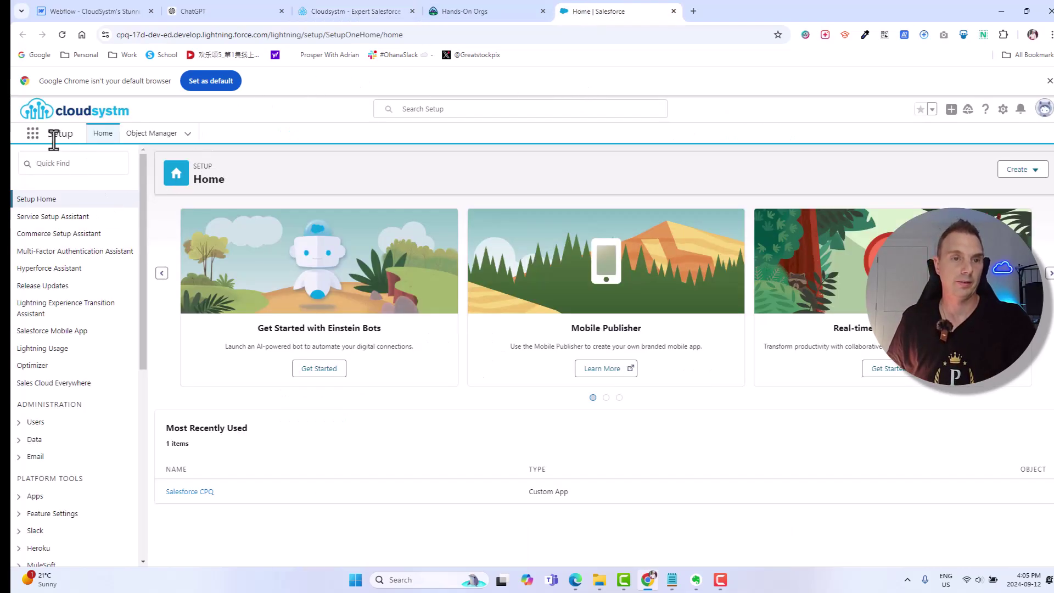
- Open the Sales app's Leads tab and switch to the Today's Leads list view
{"action": "left_click", "coordinate": [33, 133]}
{"action": "left_click", "coordinate": [43, 343]}
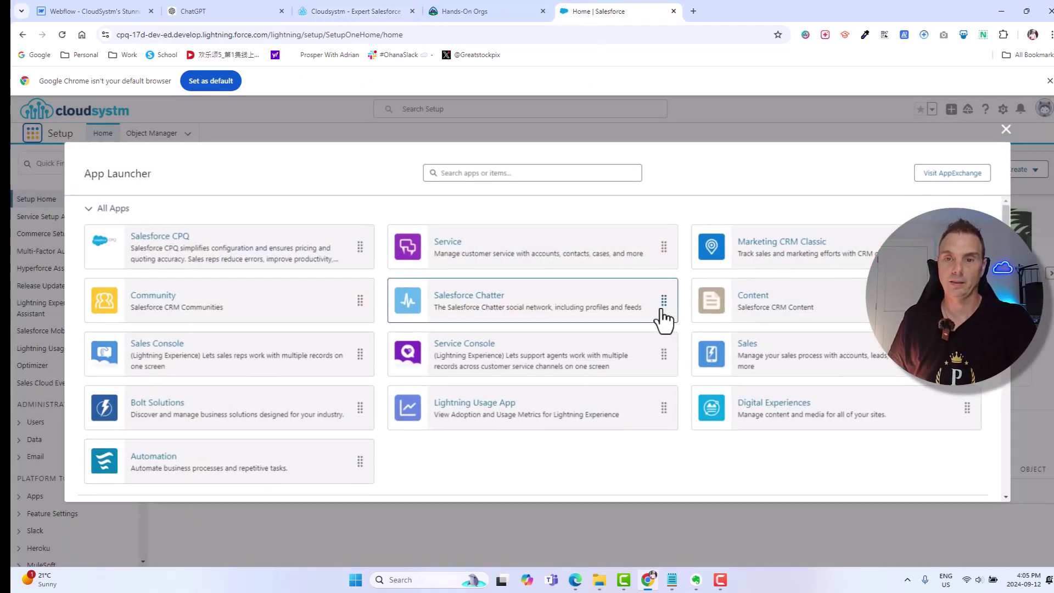
{"action": "left_click", "coordinate": [805, 356]}
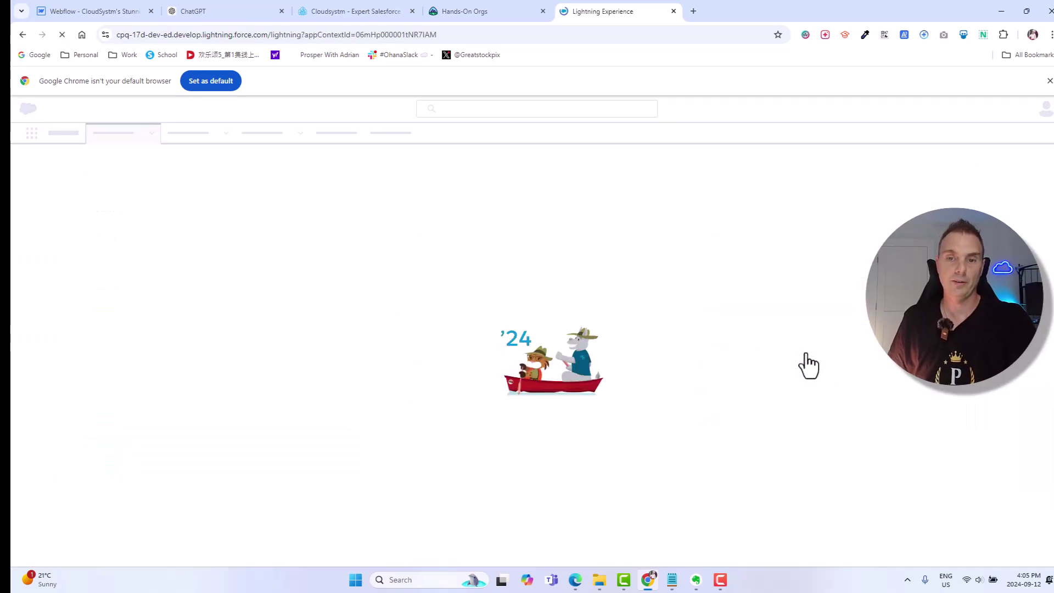
{"action": "left_click", "coordinate": [209, 136]}
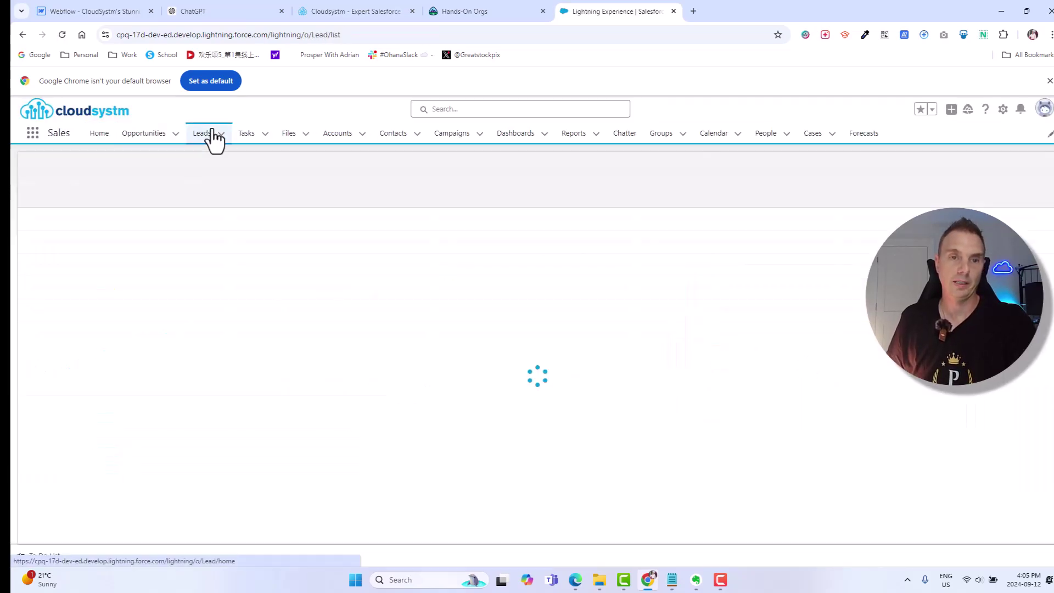
{"action": "left_click", "coordinate": [135, 177]}
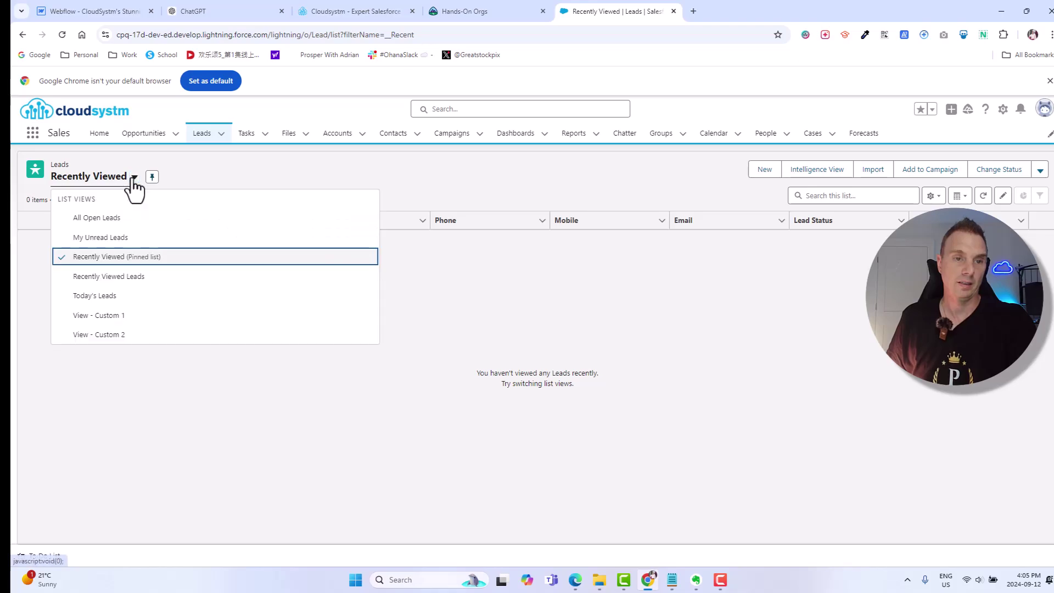
{"action": "left_click", "coordinate": [108, 297]}
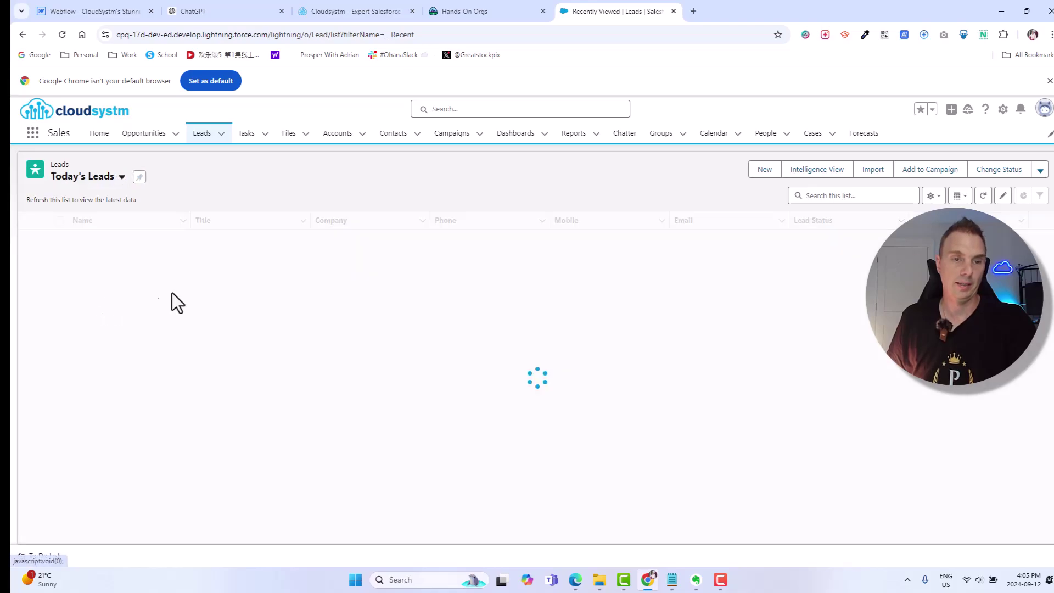